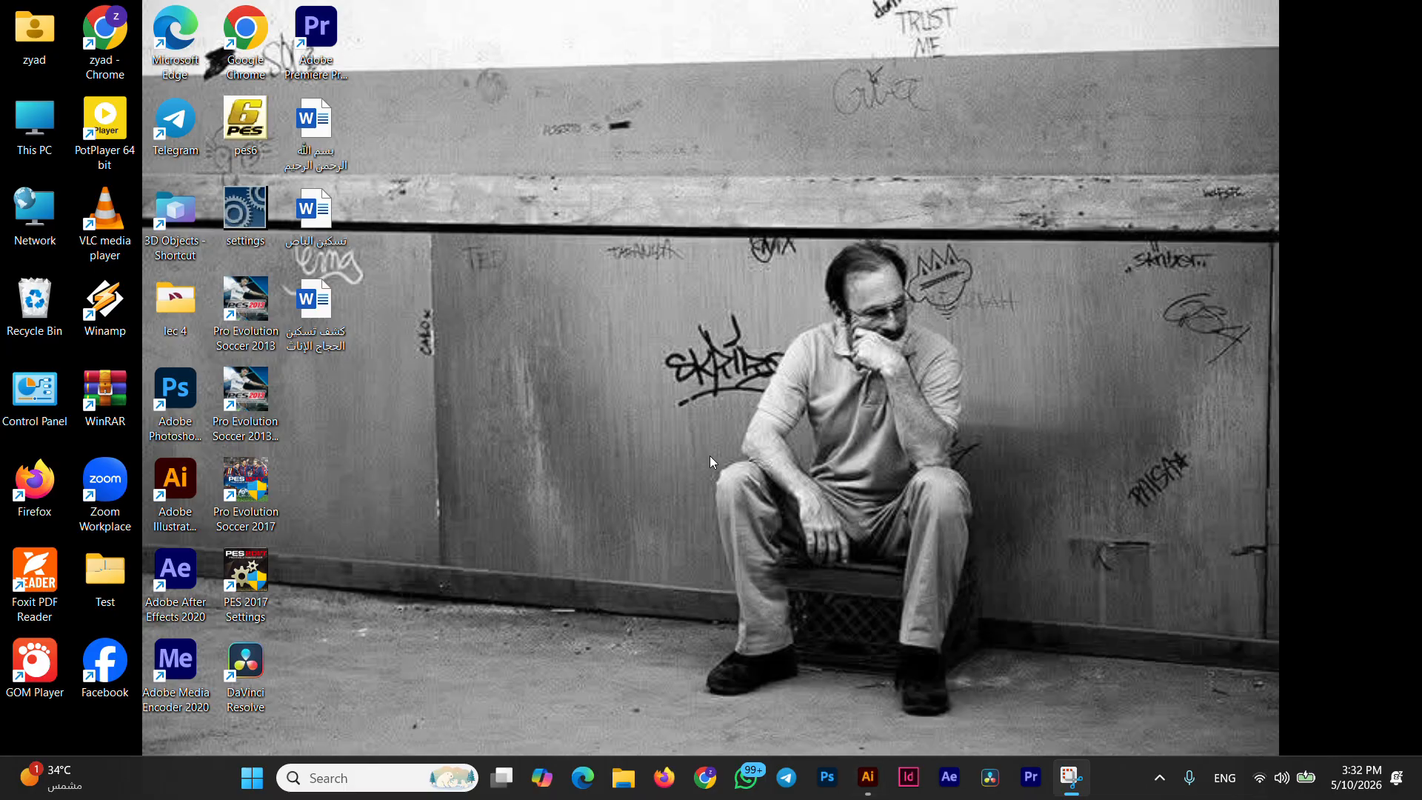
Step: Switch to Adobe Illustrator and delete the existing adidas wordmark and striped three-leaf logo so the artboard is empty
click(880, 783)
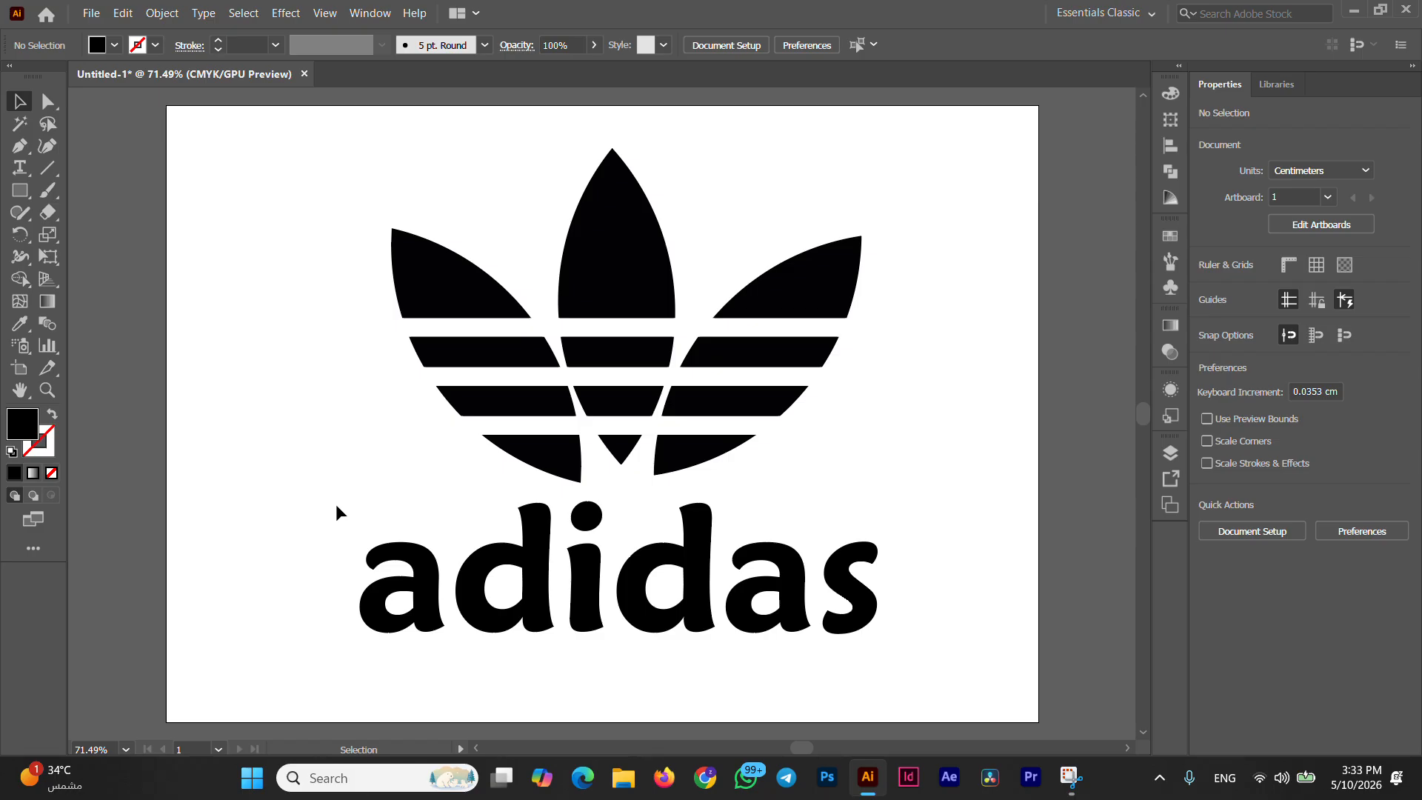
drag(335, 504, 664, 640)
key(Delete)
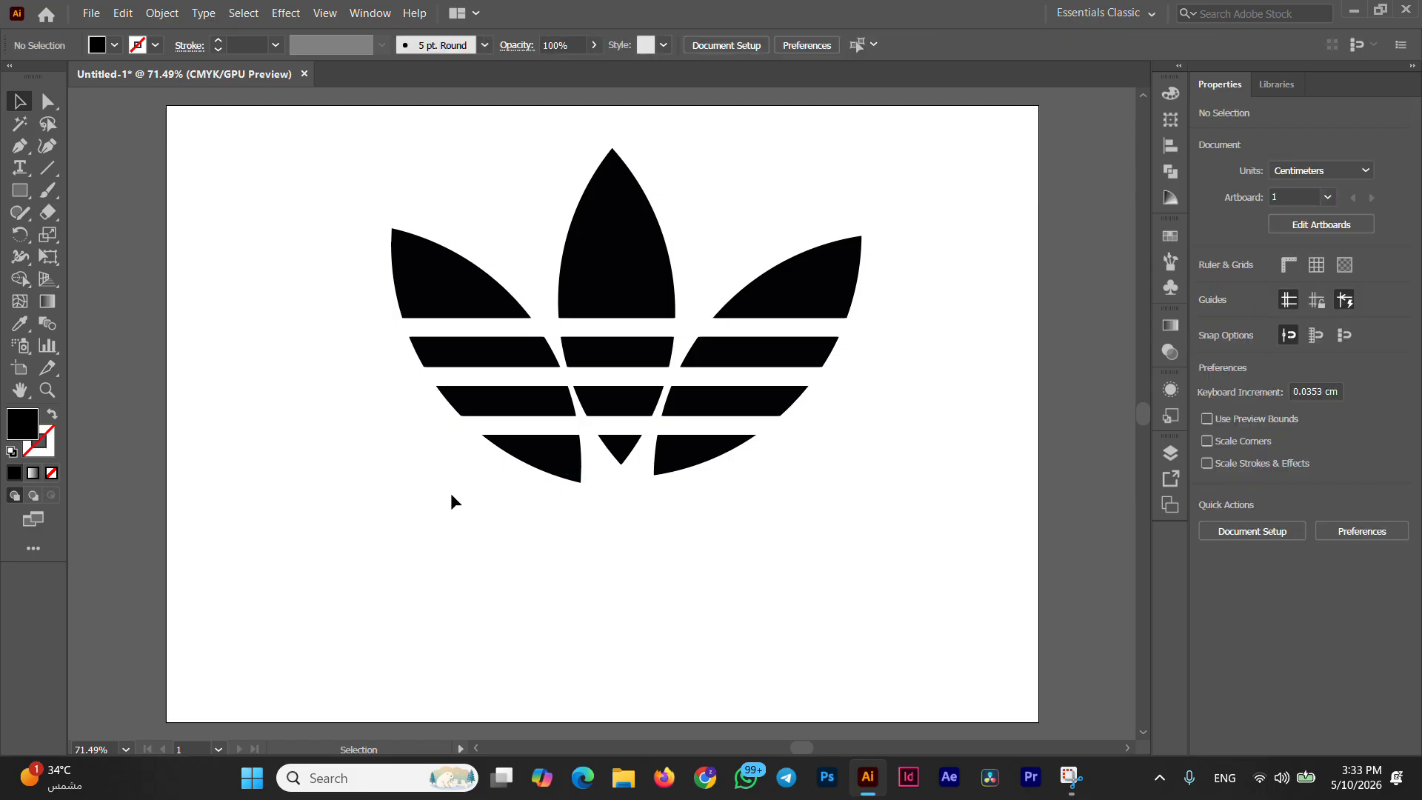
drag(290, 219, 838, 394)
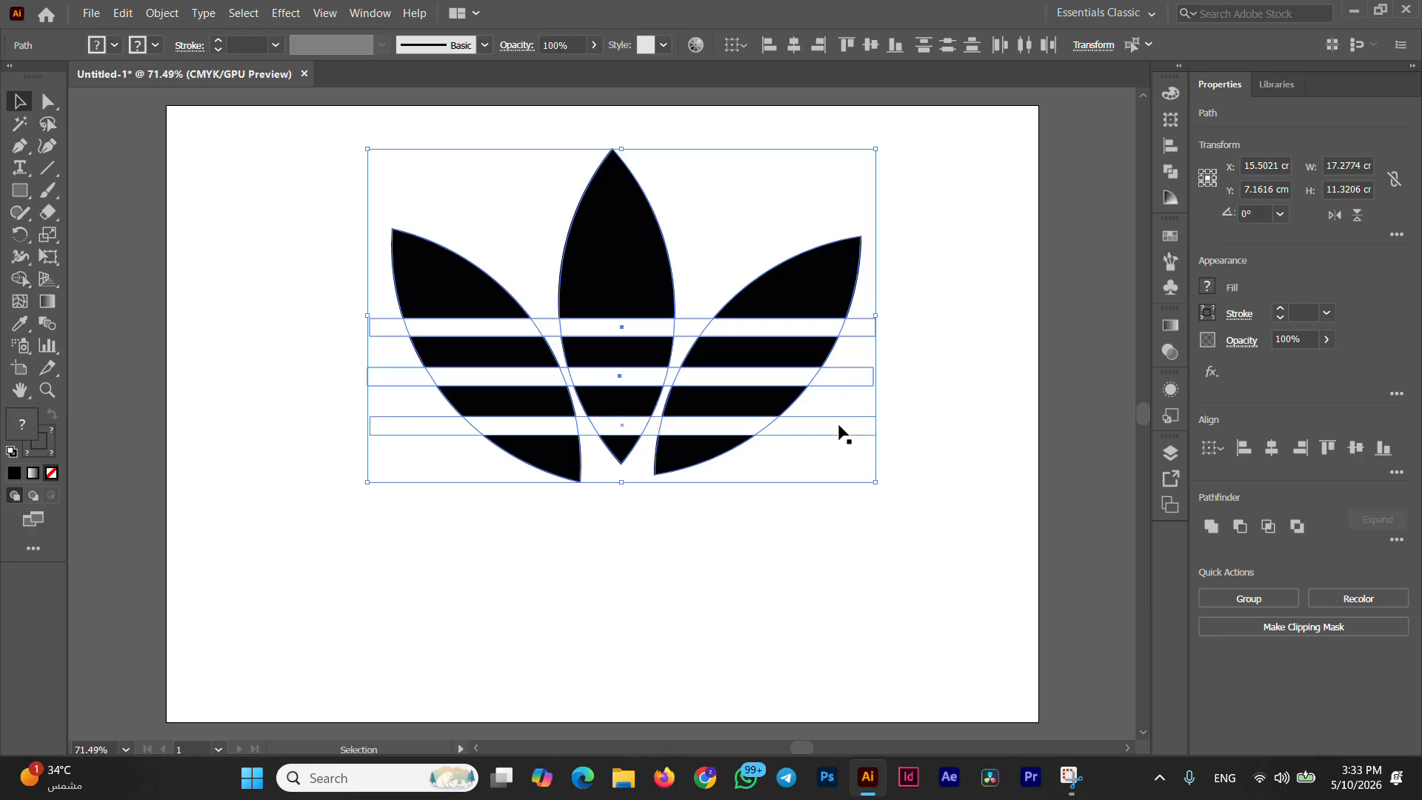
drag(636, 339, 625, 391)
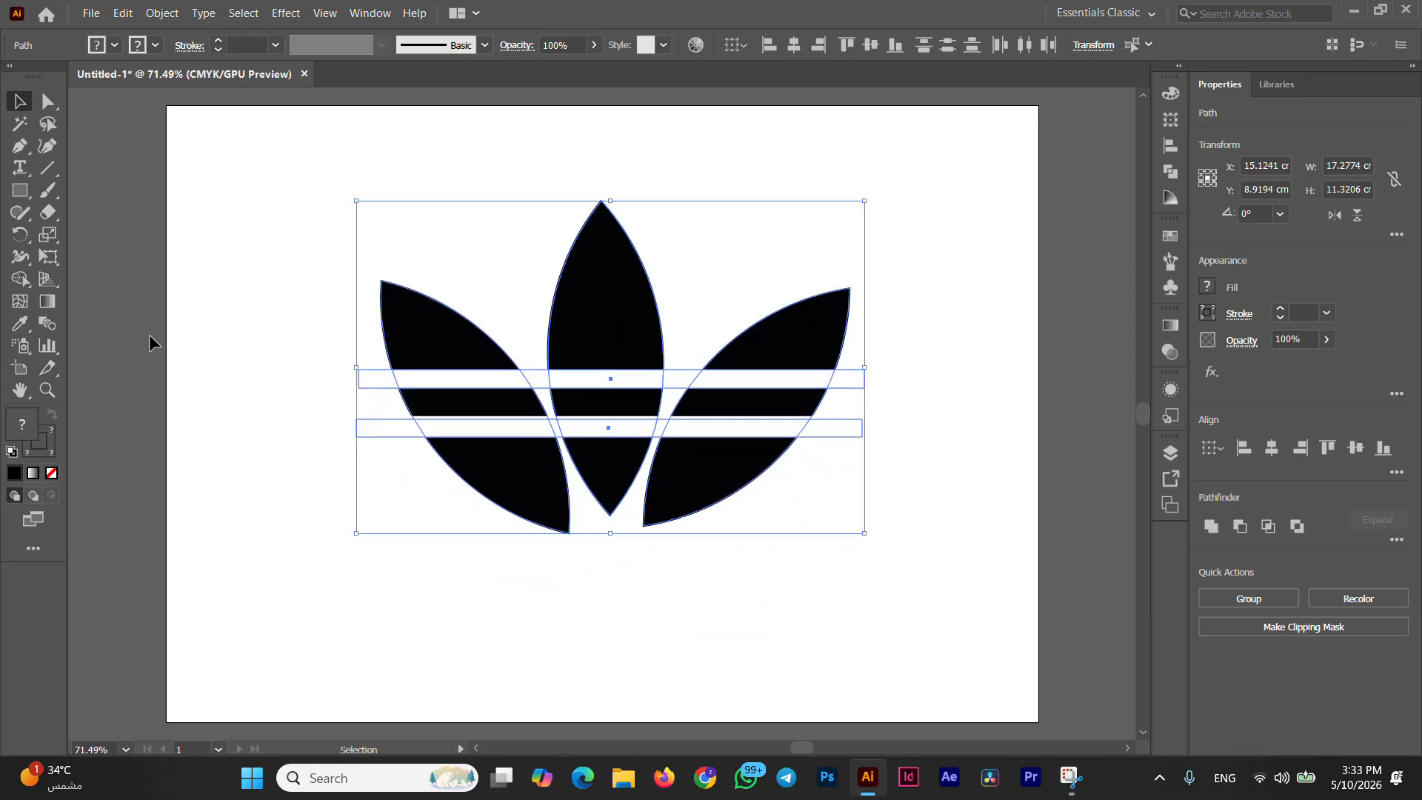
click(228, 318)
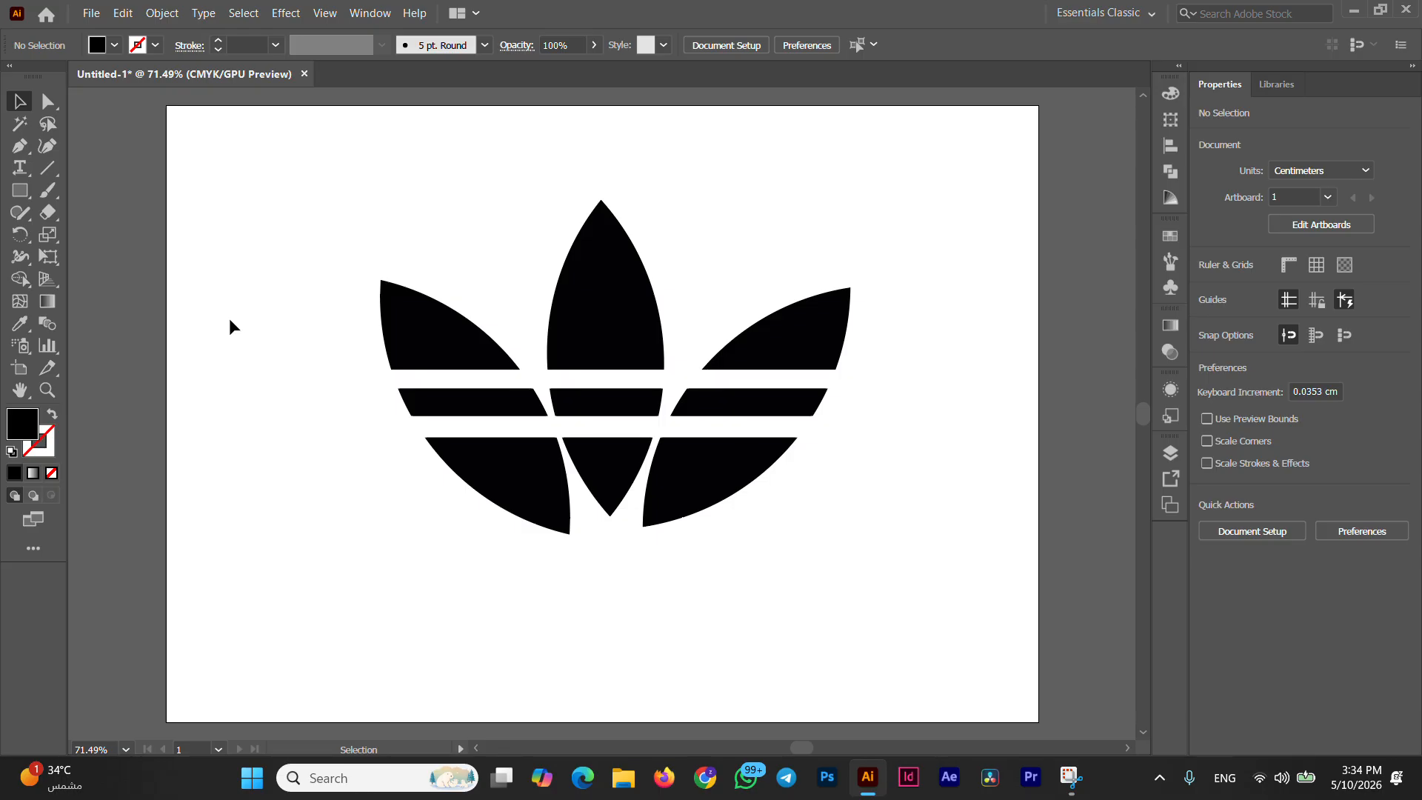
drag(281, 194, 870, 540)
key(Delete)
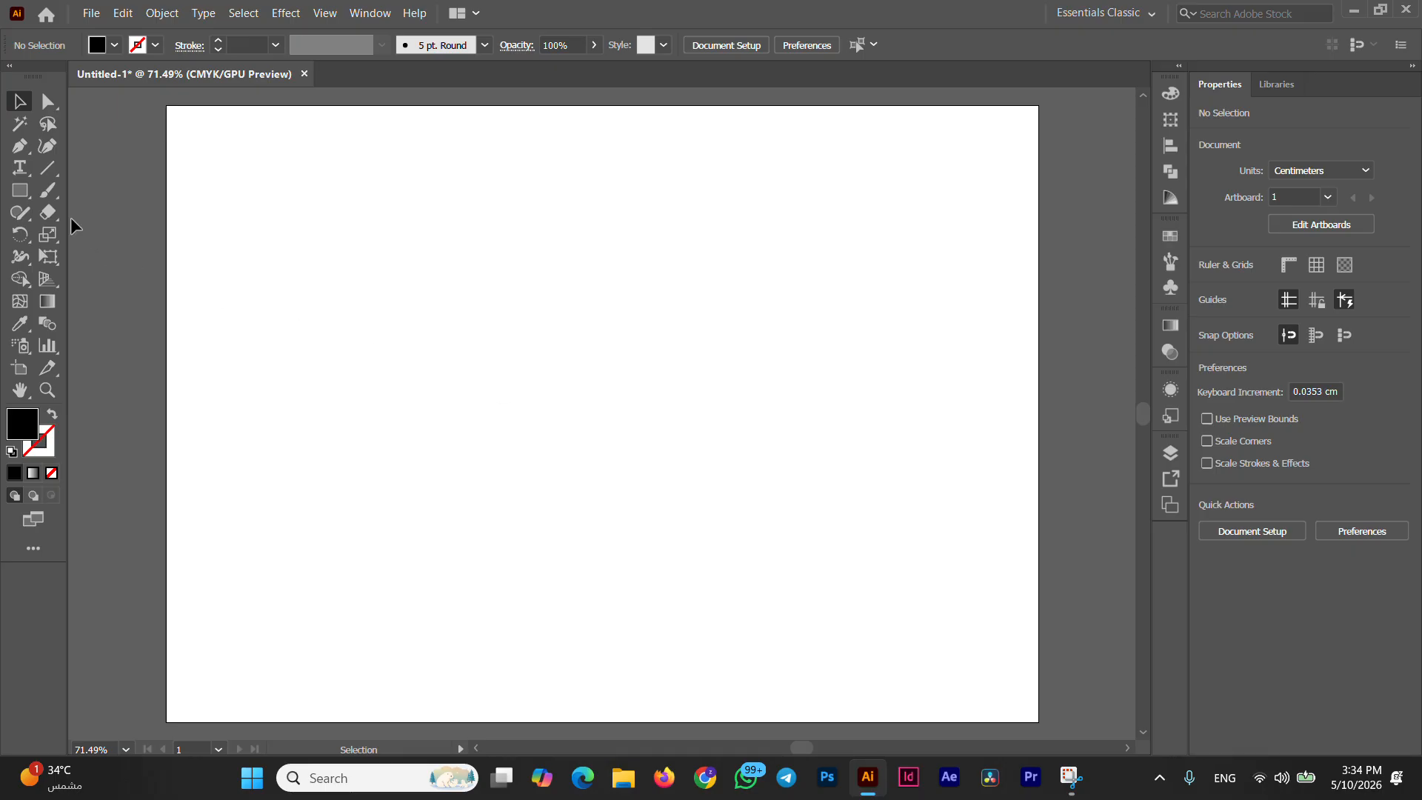
Step: Draw a black circle about 11.2 cm in diameter and place it in the upper-left part of the artboard
click(20, 190)
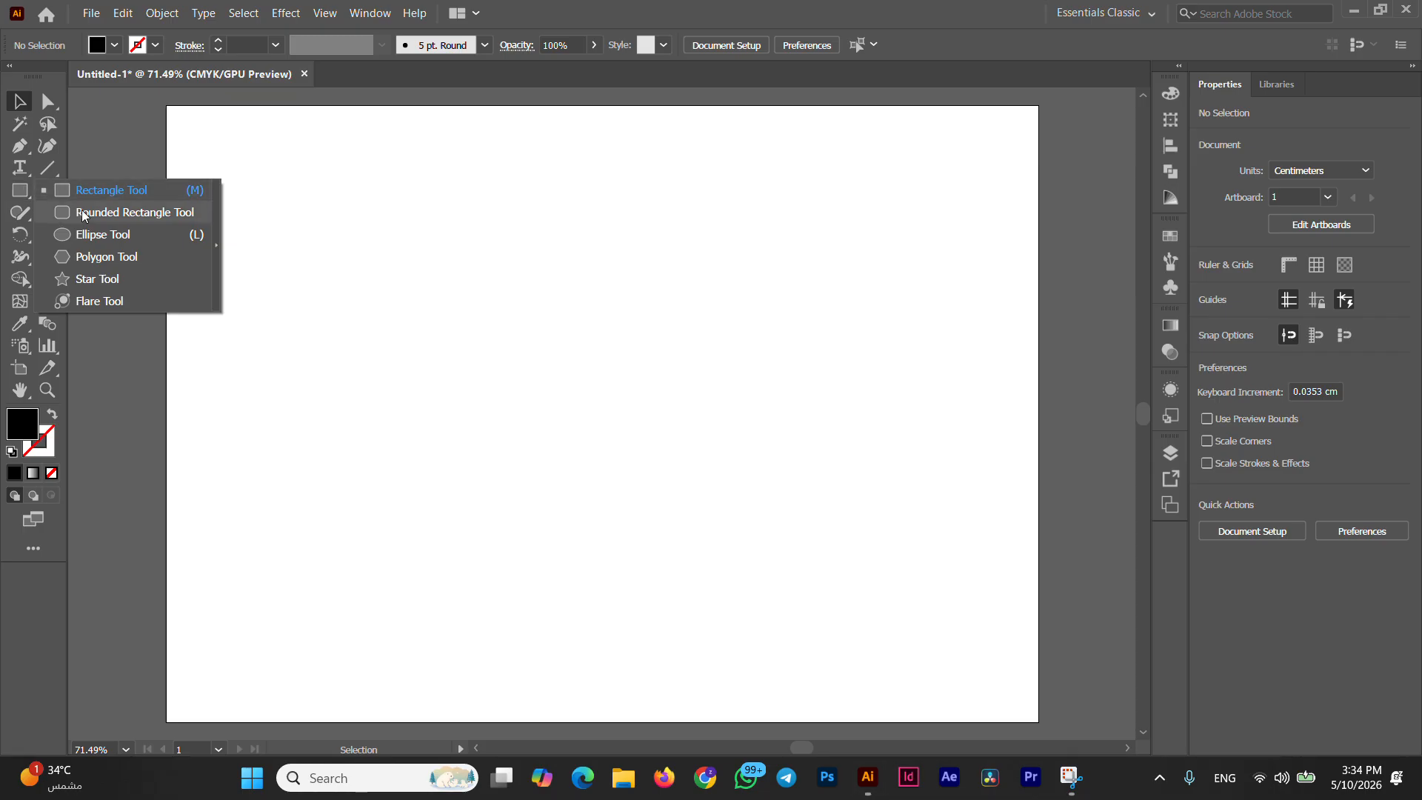
click(104, 234)
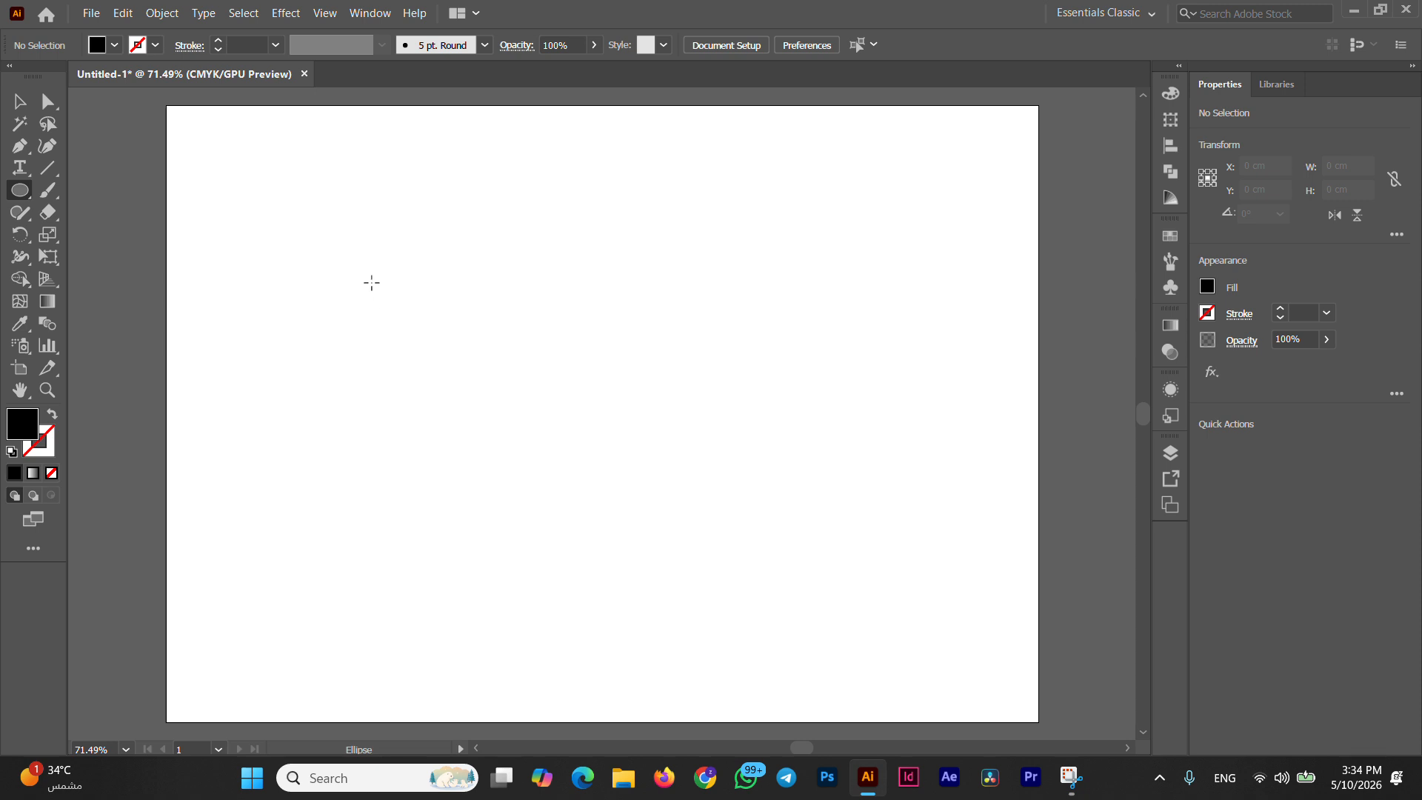
mouse_move(363, 276)
mouse_down()
mouse_move(483, 393)
mouse_move(692, 497)
mouse_up()
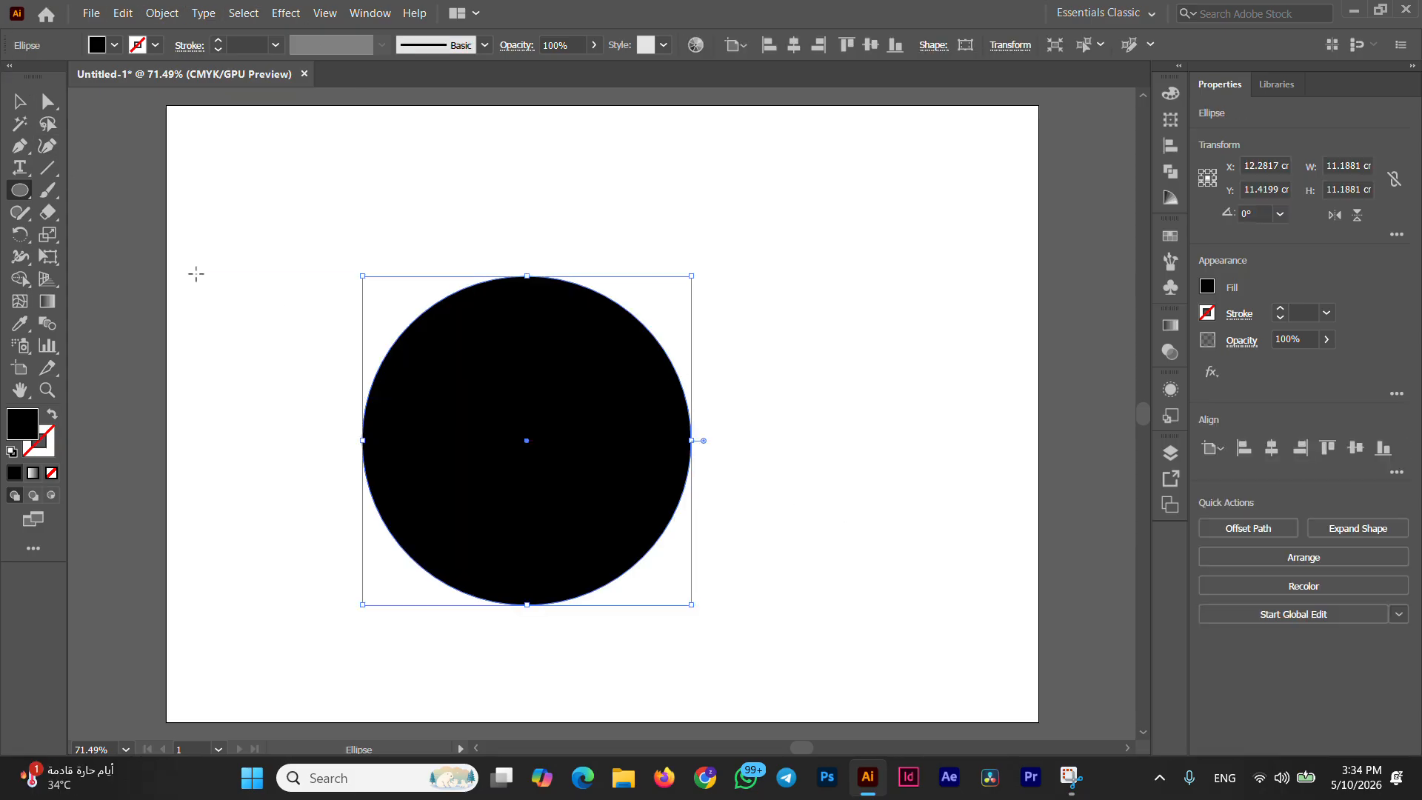
key(v)
drag(554, 395, 492, 331)
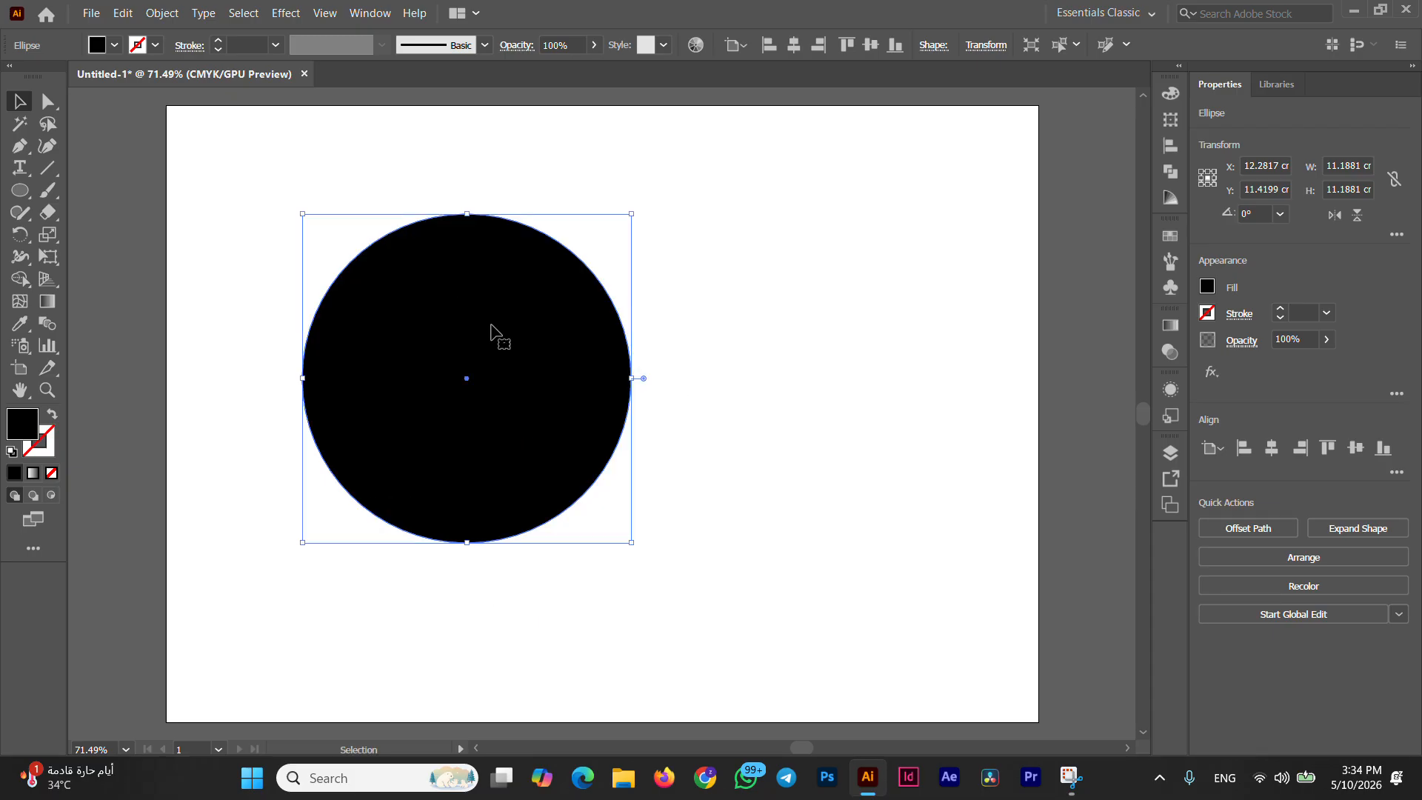
click(427, 158)
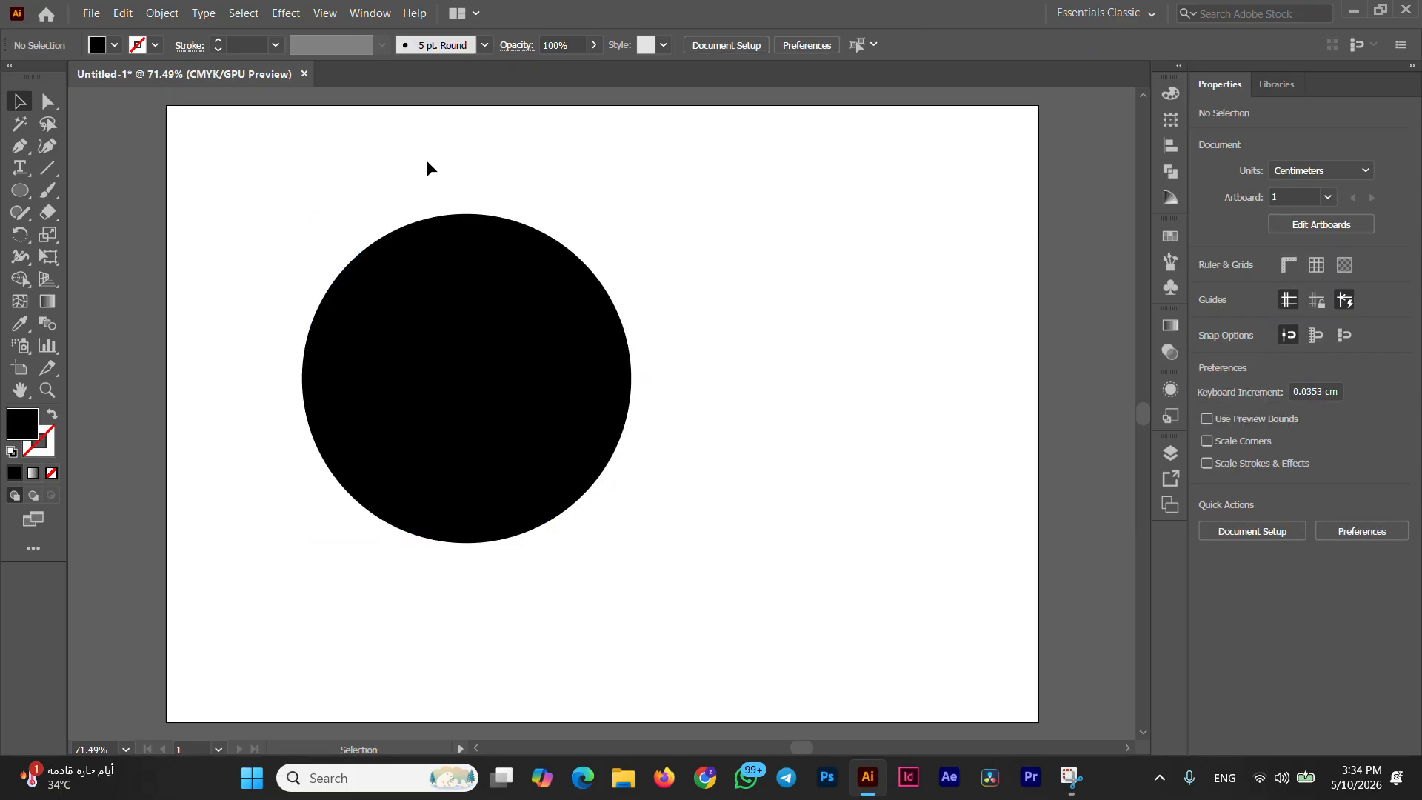
Step: Duplicate the circle about 7.8 cm to the right at the same height so the two circles partly overlap
click(502, 346)
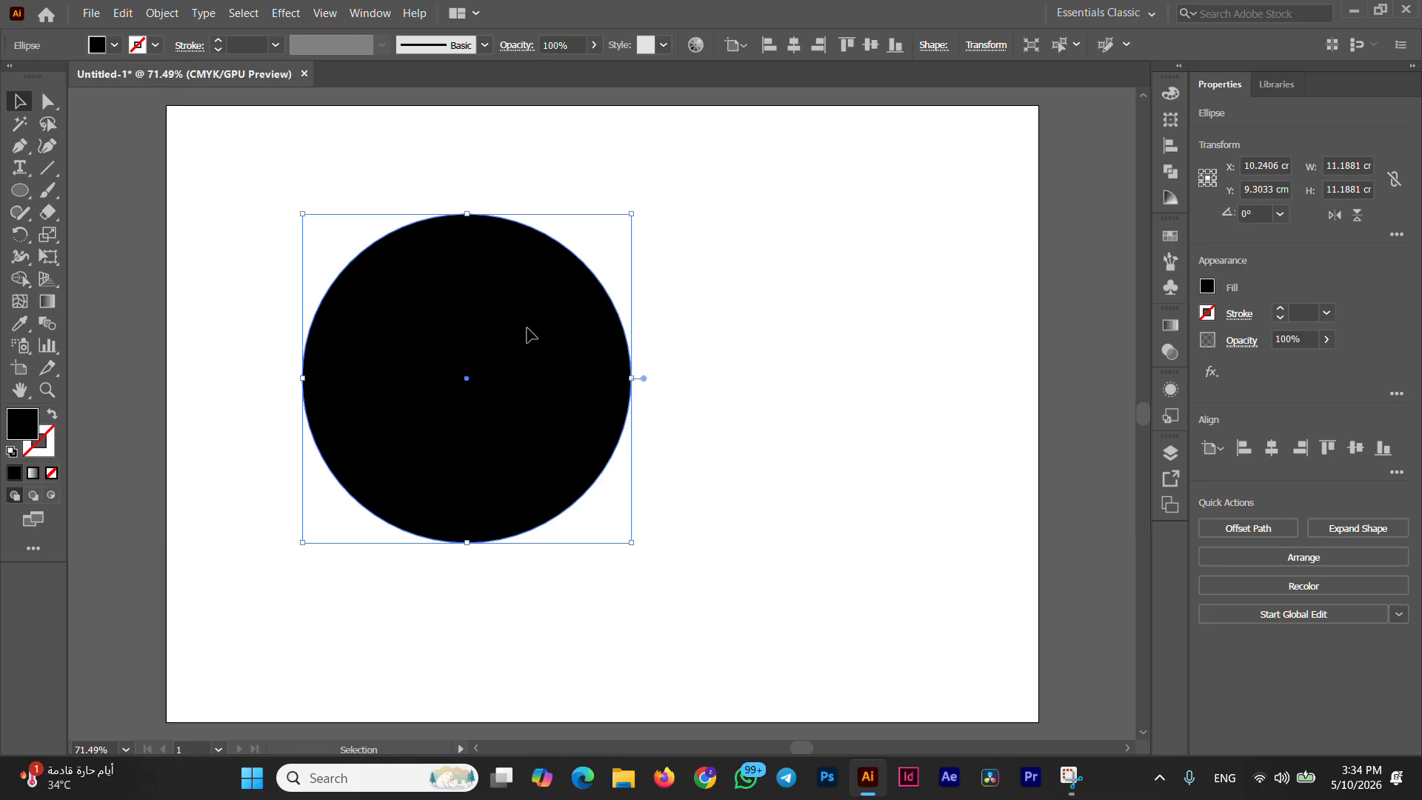
drag(526, 330, 756, 324)
click(491, 185)
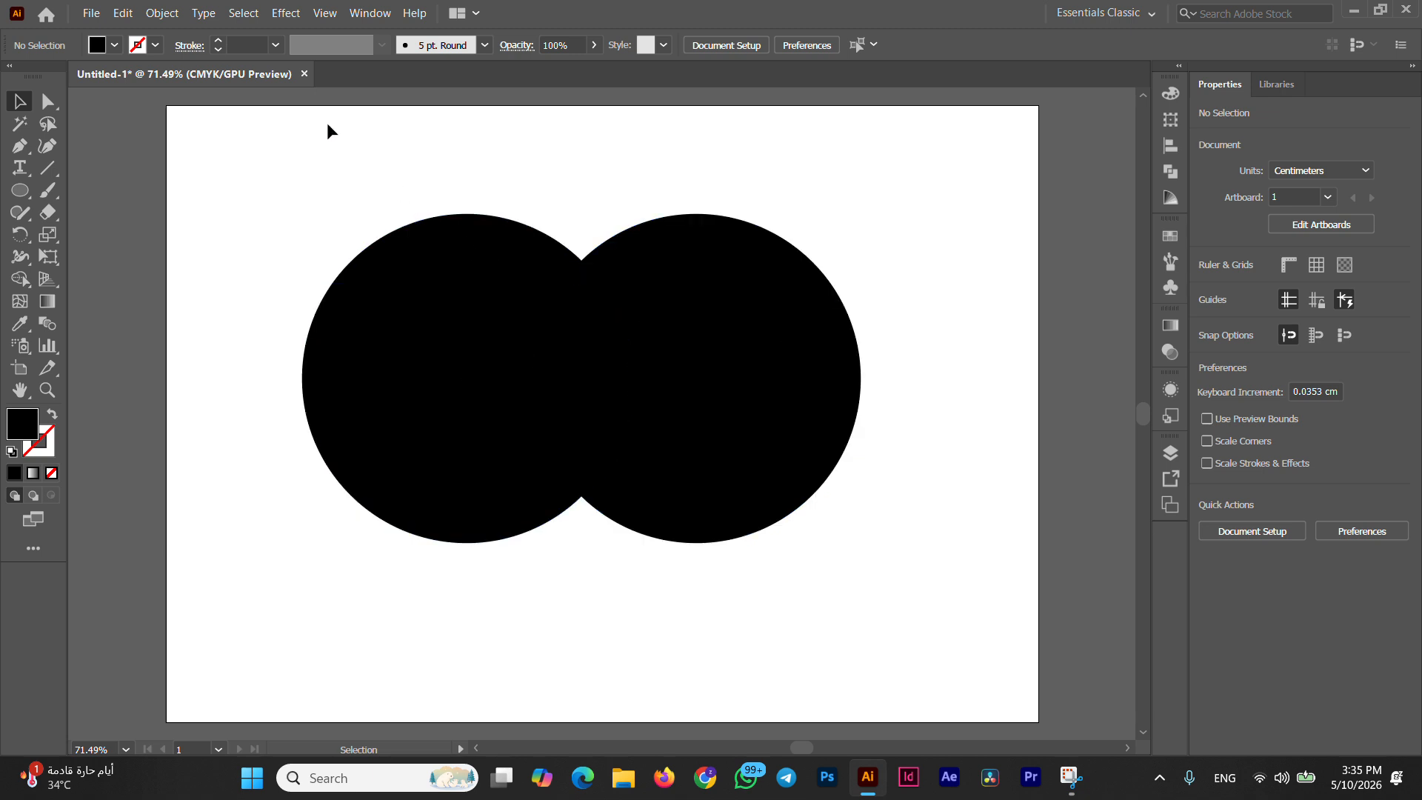
Step: Intersect the two overlapping circles with Pathfinder, keeping only their shared leaf shape
drag(327, 128, 841, 546)
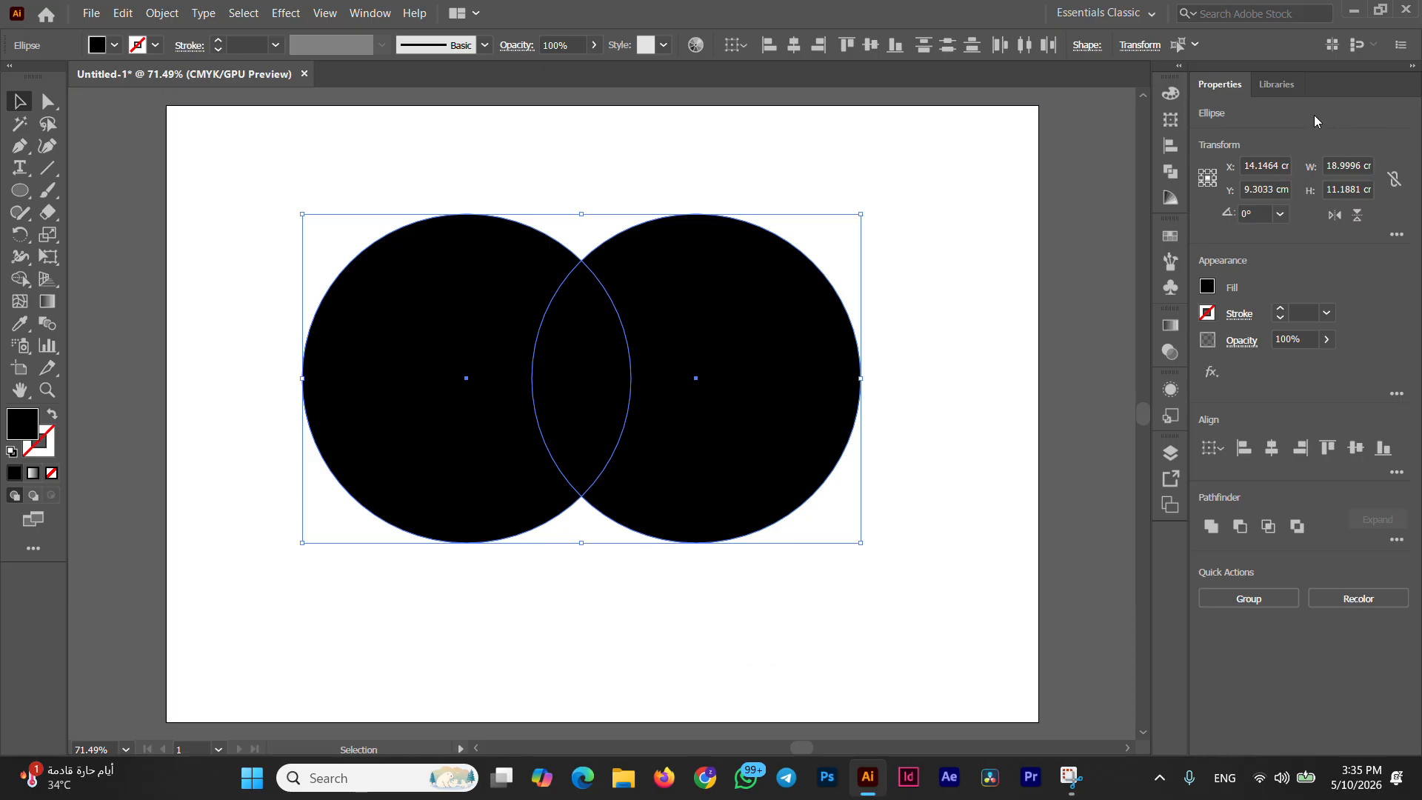
click(1164, 176)
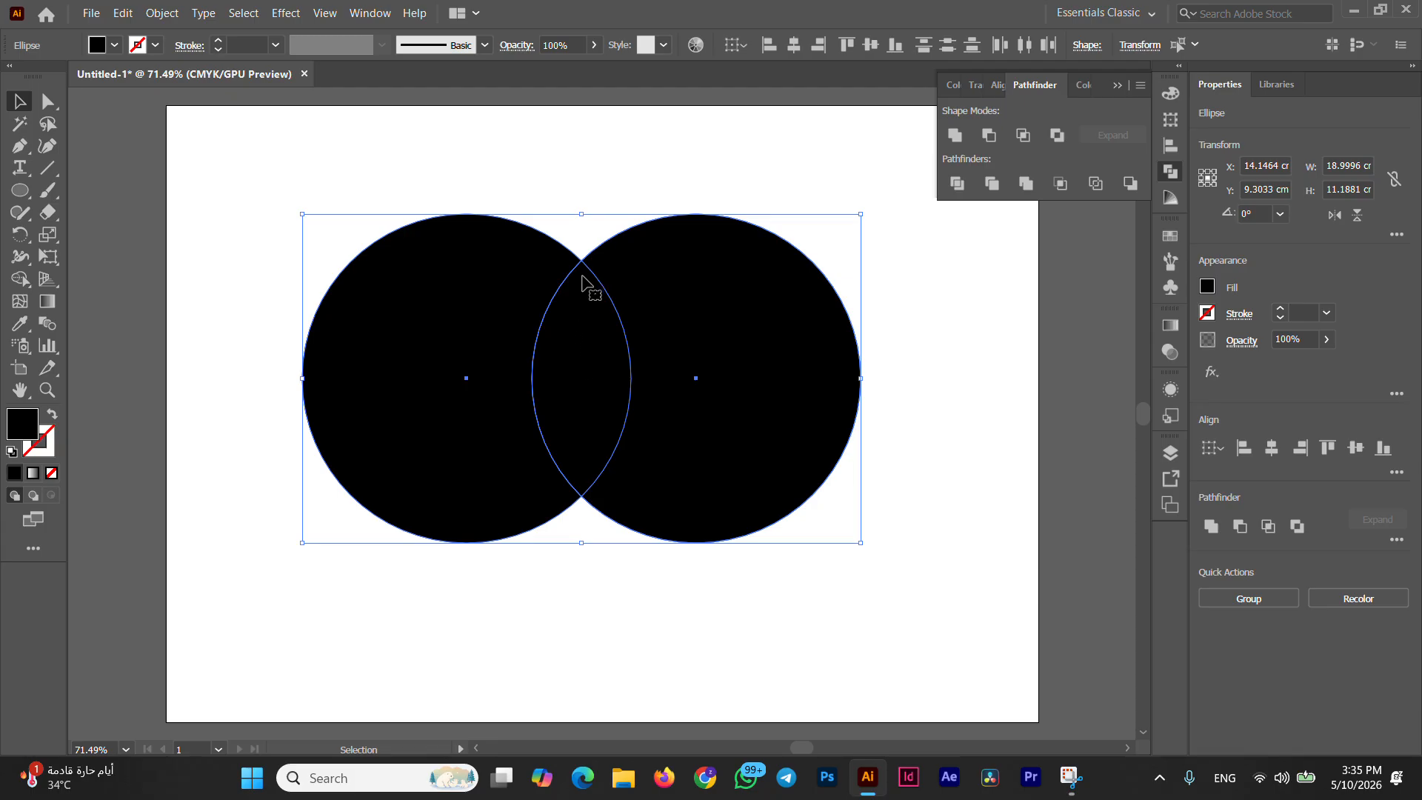
click(1025, 135)
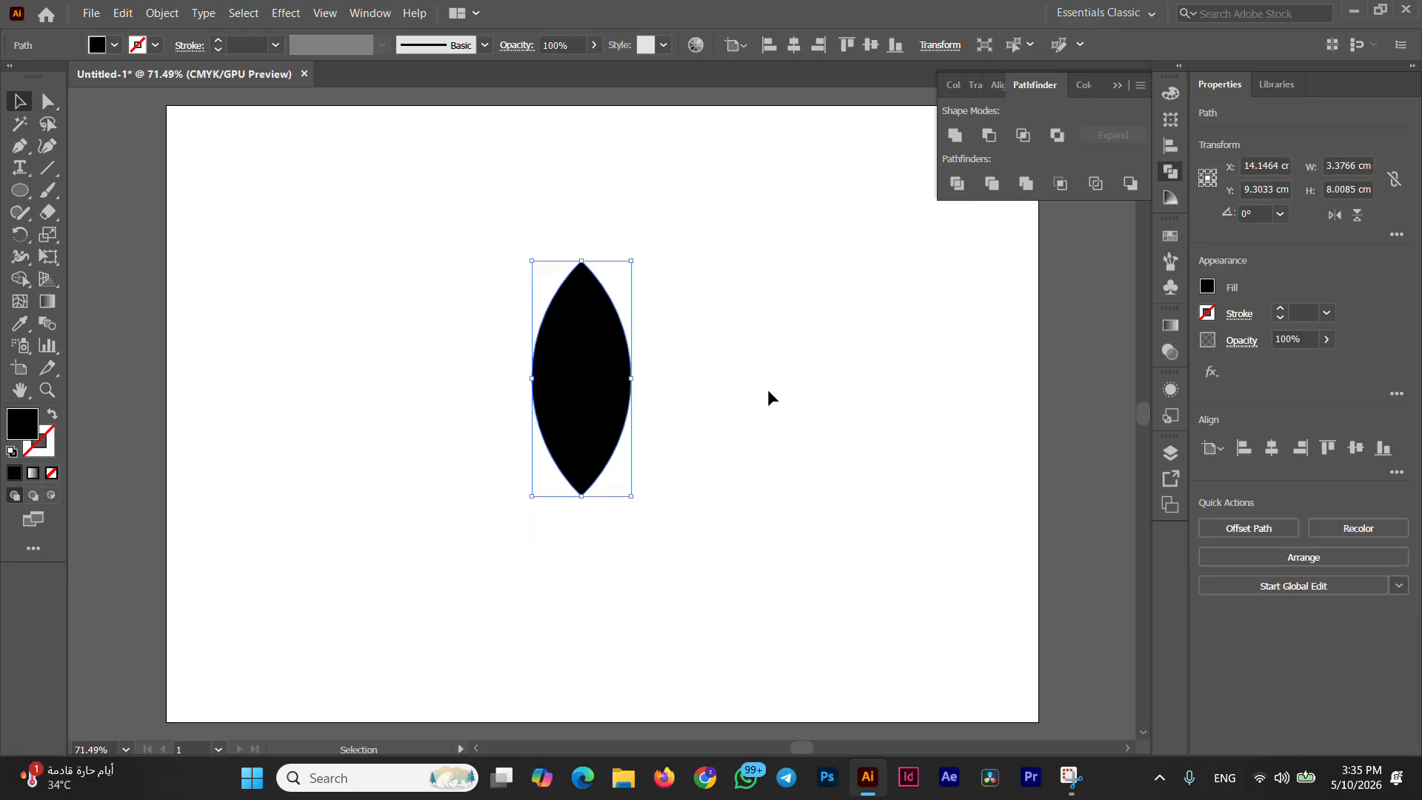
click(381, 268)
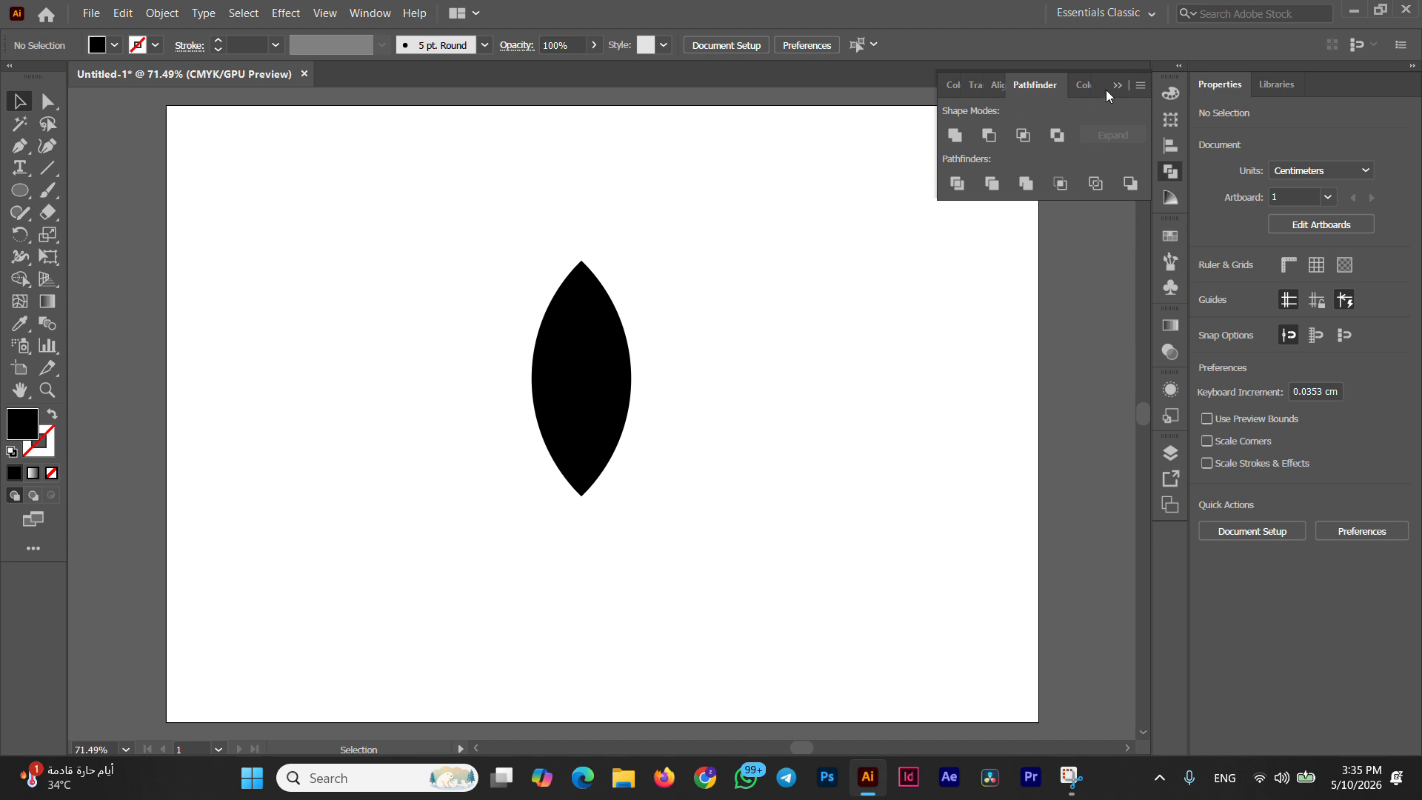
click(1126, 86)
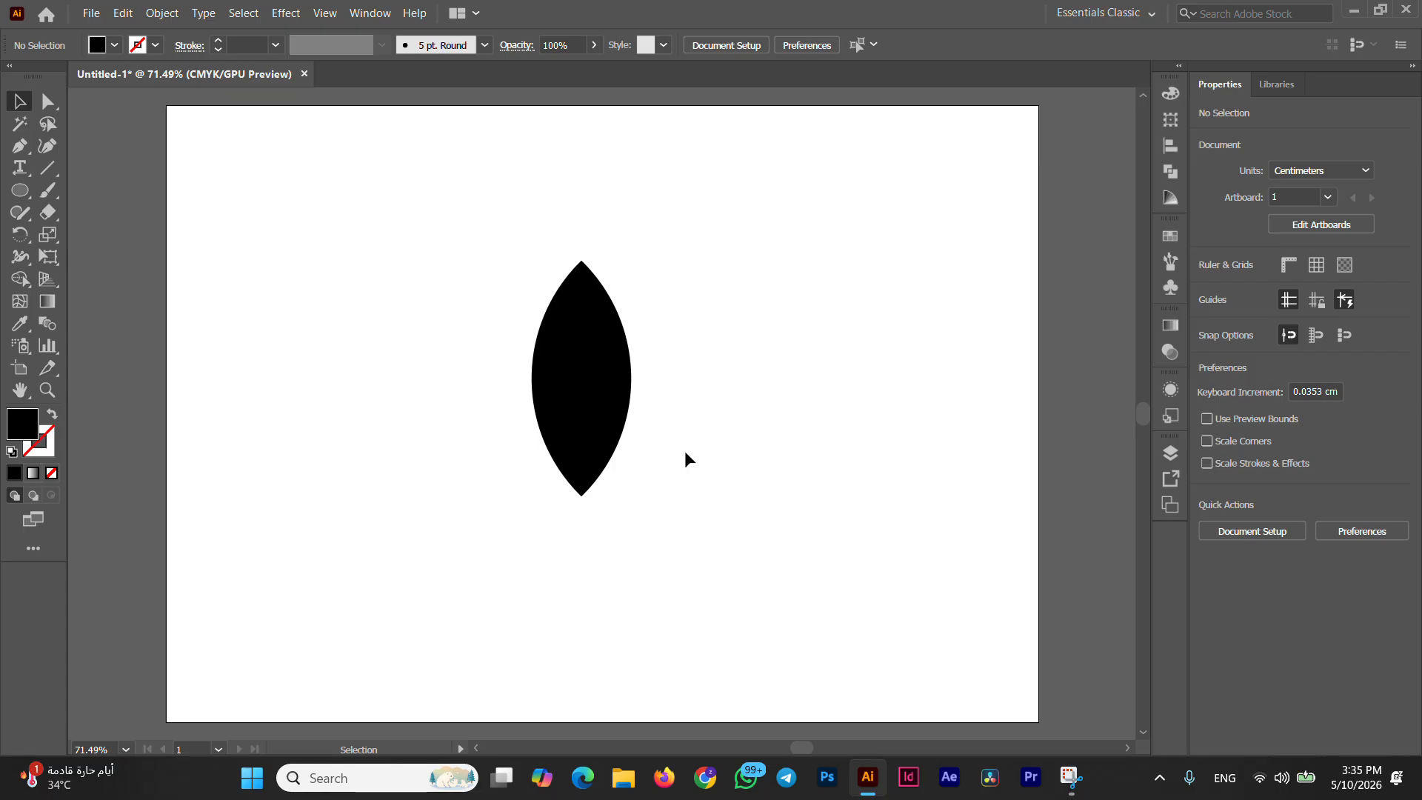
Step: Duplicate the leaf once about 3.6 cm to its right and once about 3.7 cm to its left
click(580, 410)
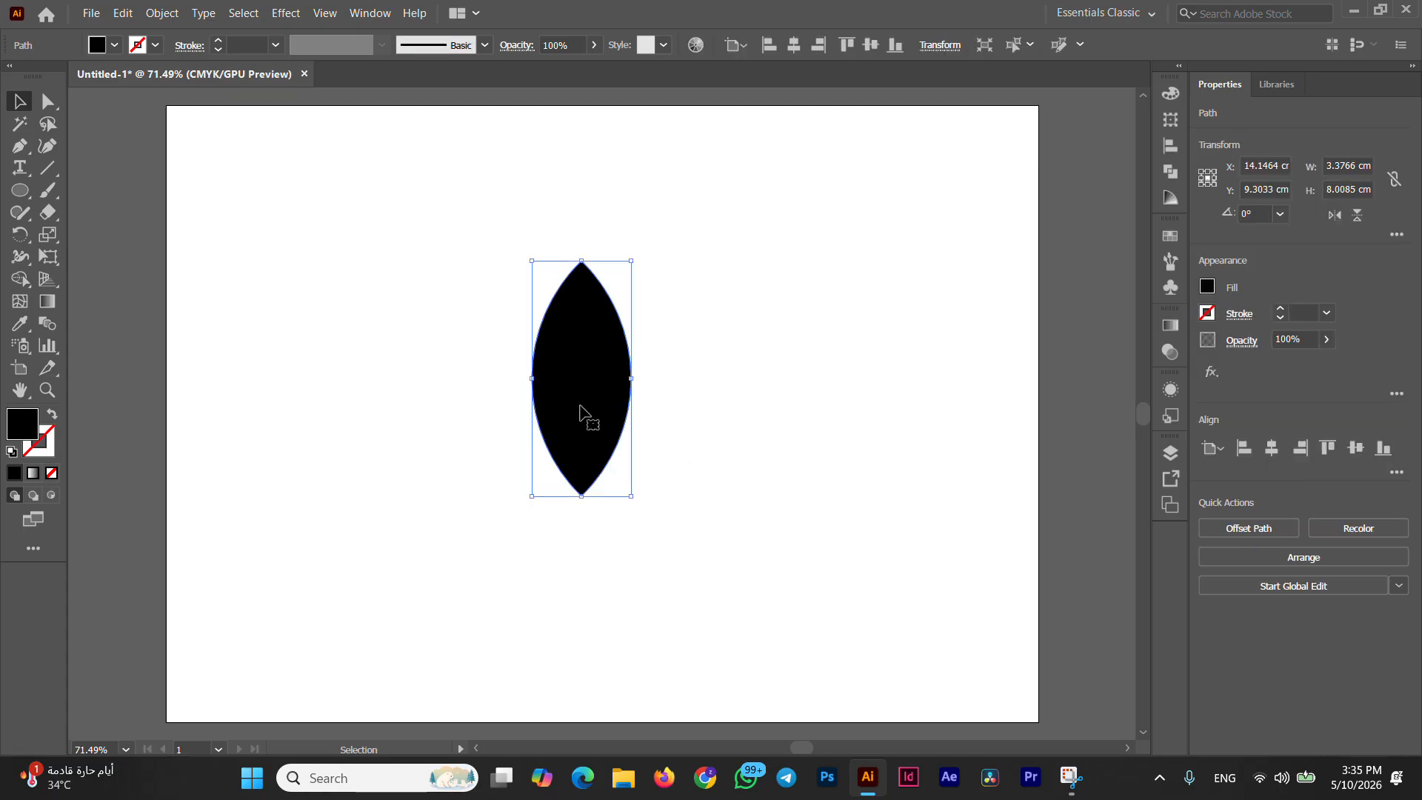
drag(585, 413, 689, 412)
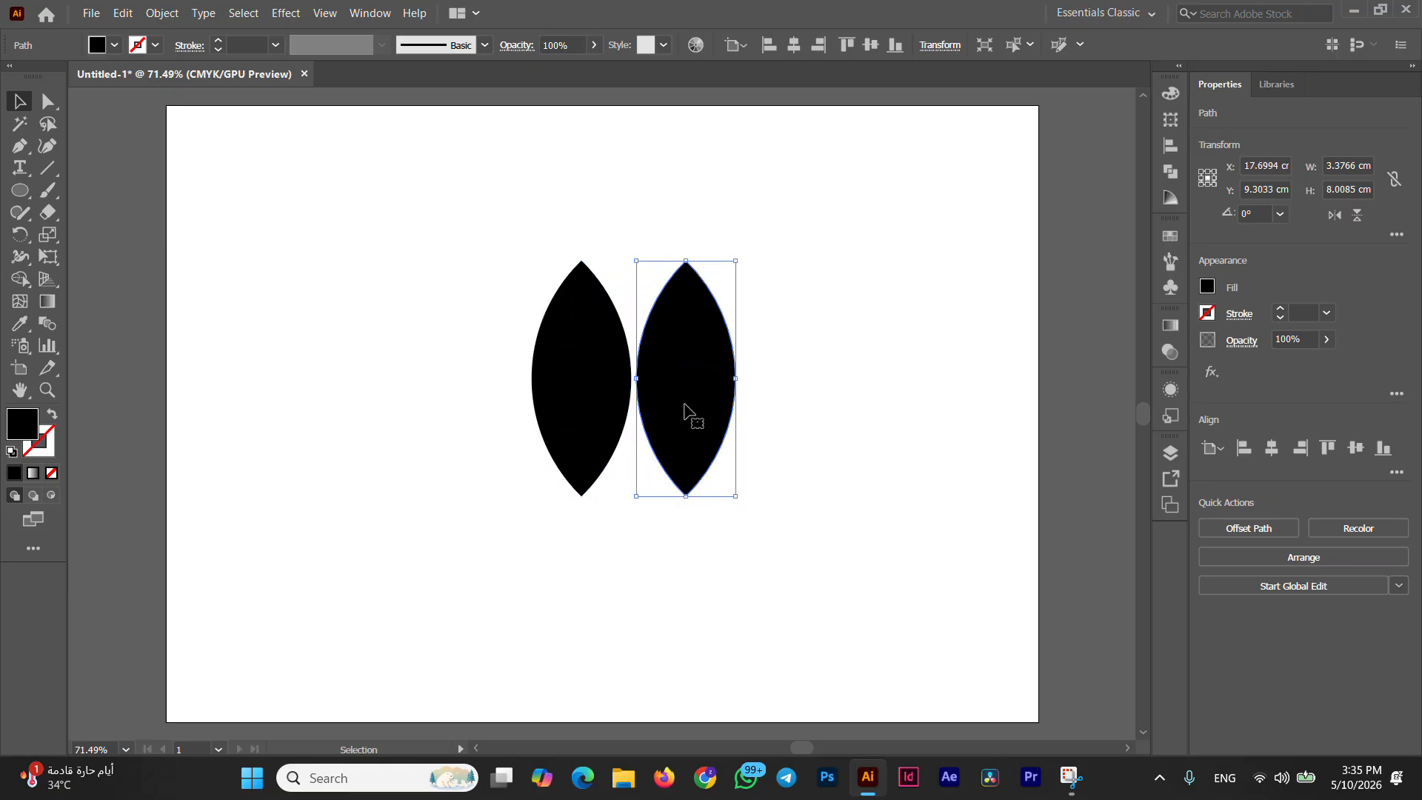
click(605, 399)
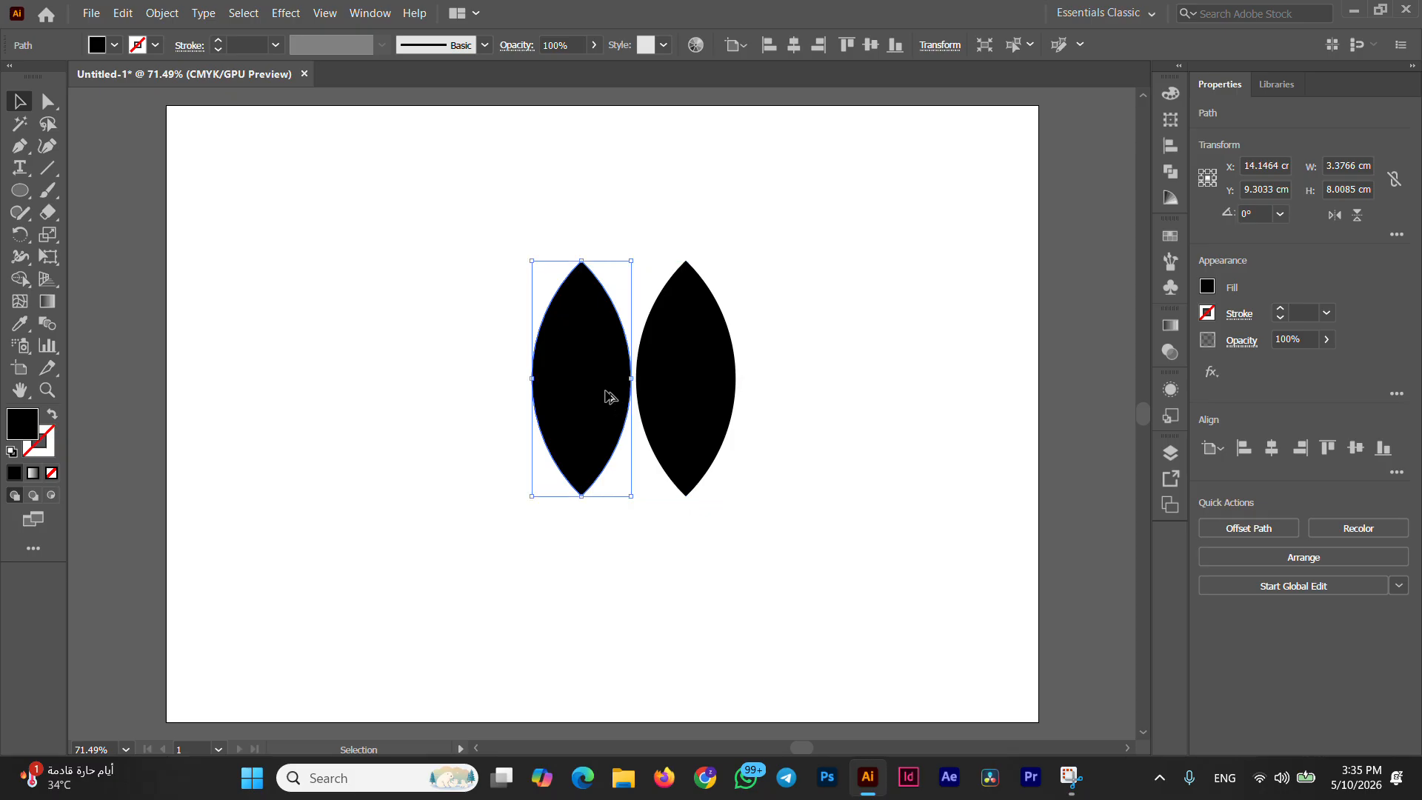
drag(605, 399, 498, 391)
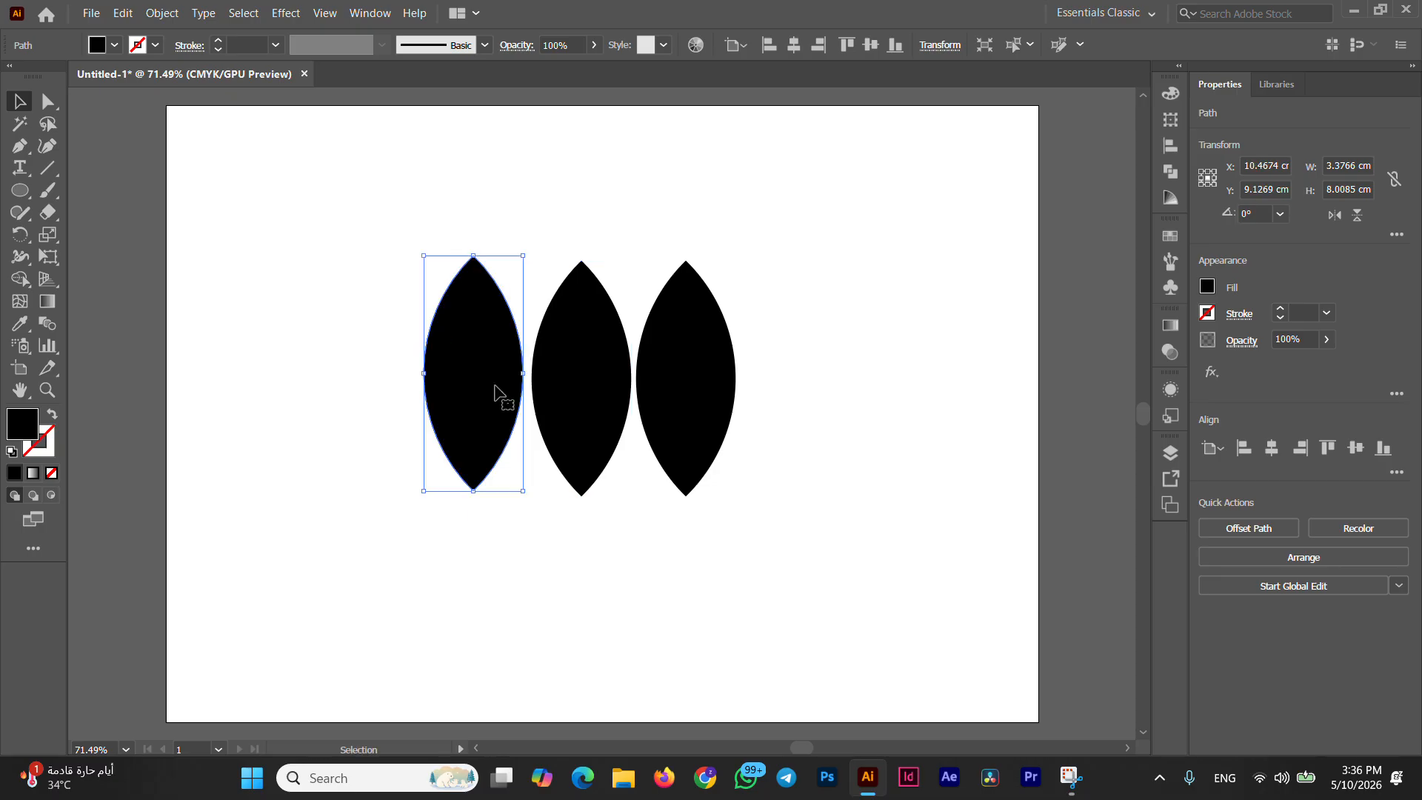
click(351, 381)
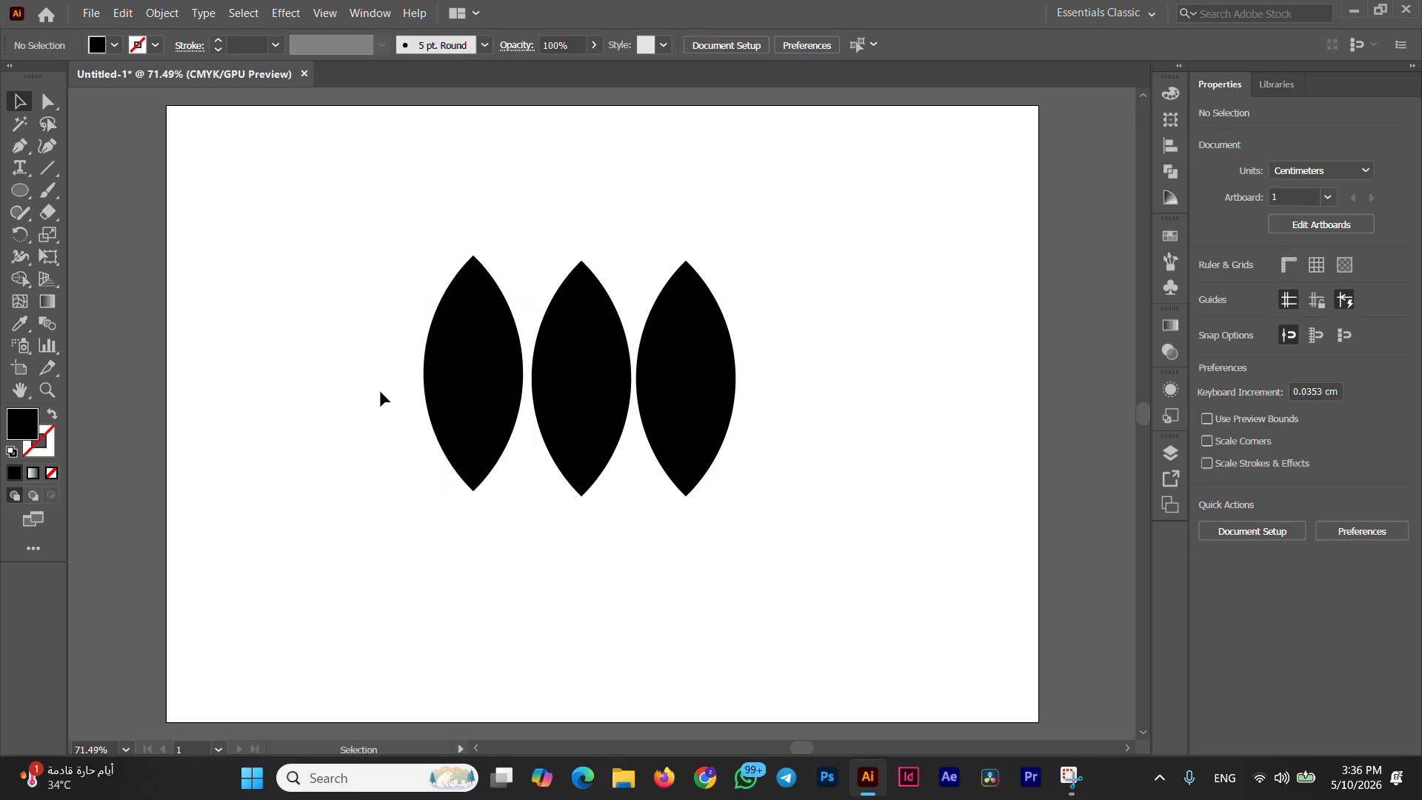
Step: Rotate the right leaf about 31° clockwise and move it down about 1 cm beside the middle leaf
click(694, 413)
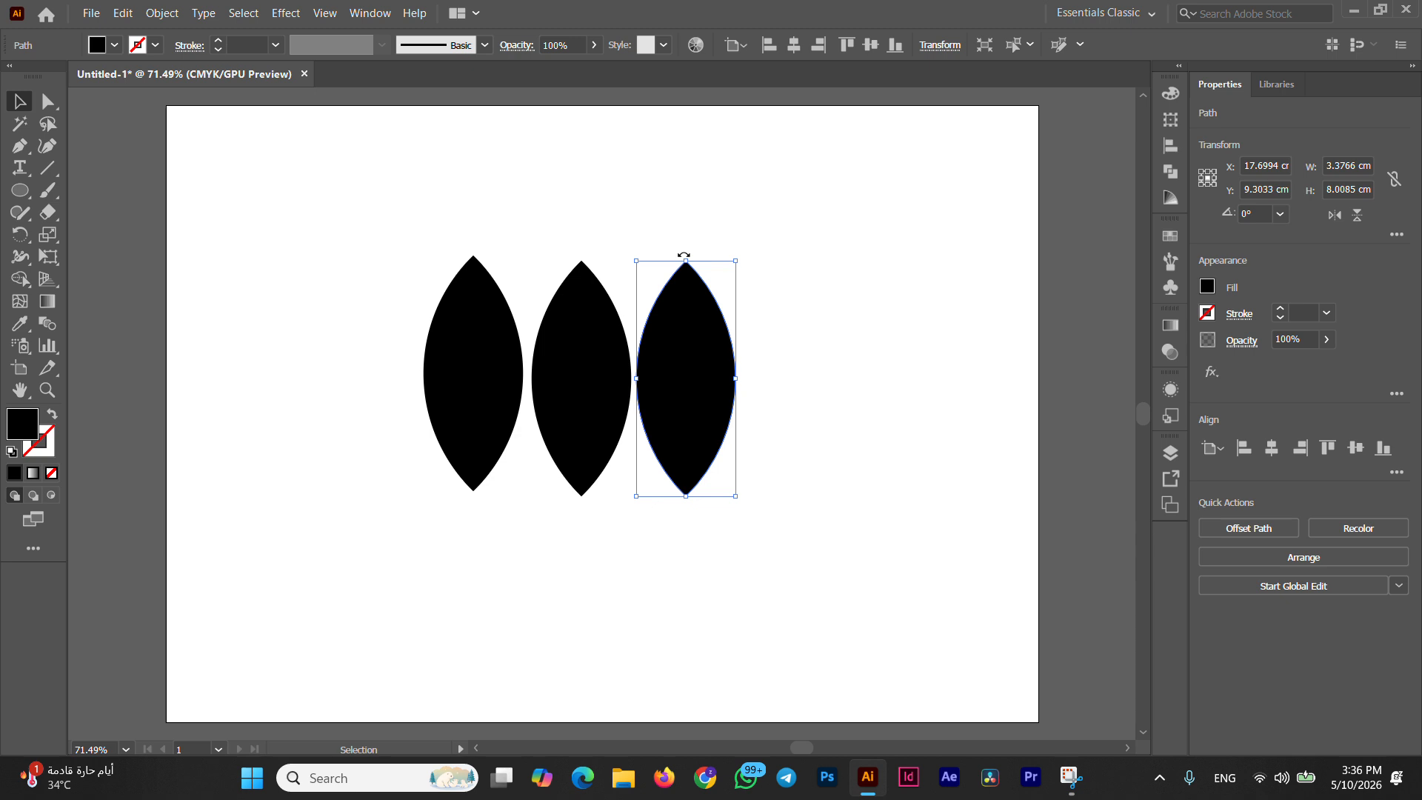
drag(684, 255, 755, 269)
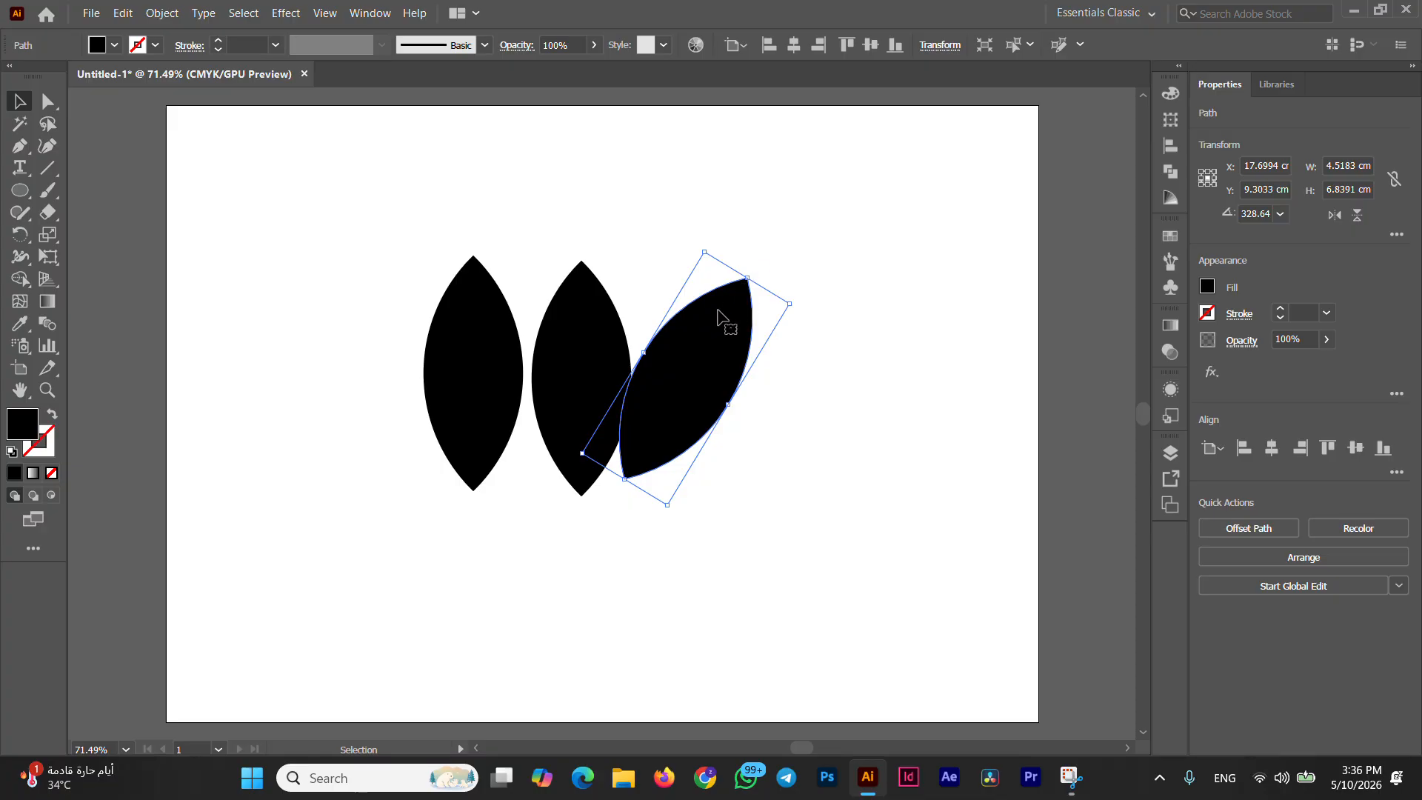
drag(686, 366, 690, 383)
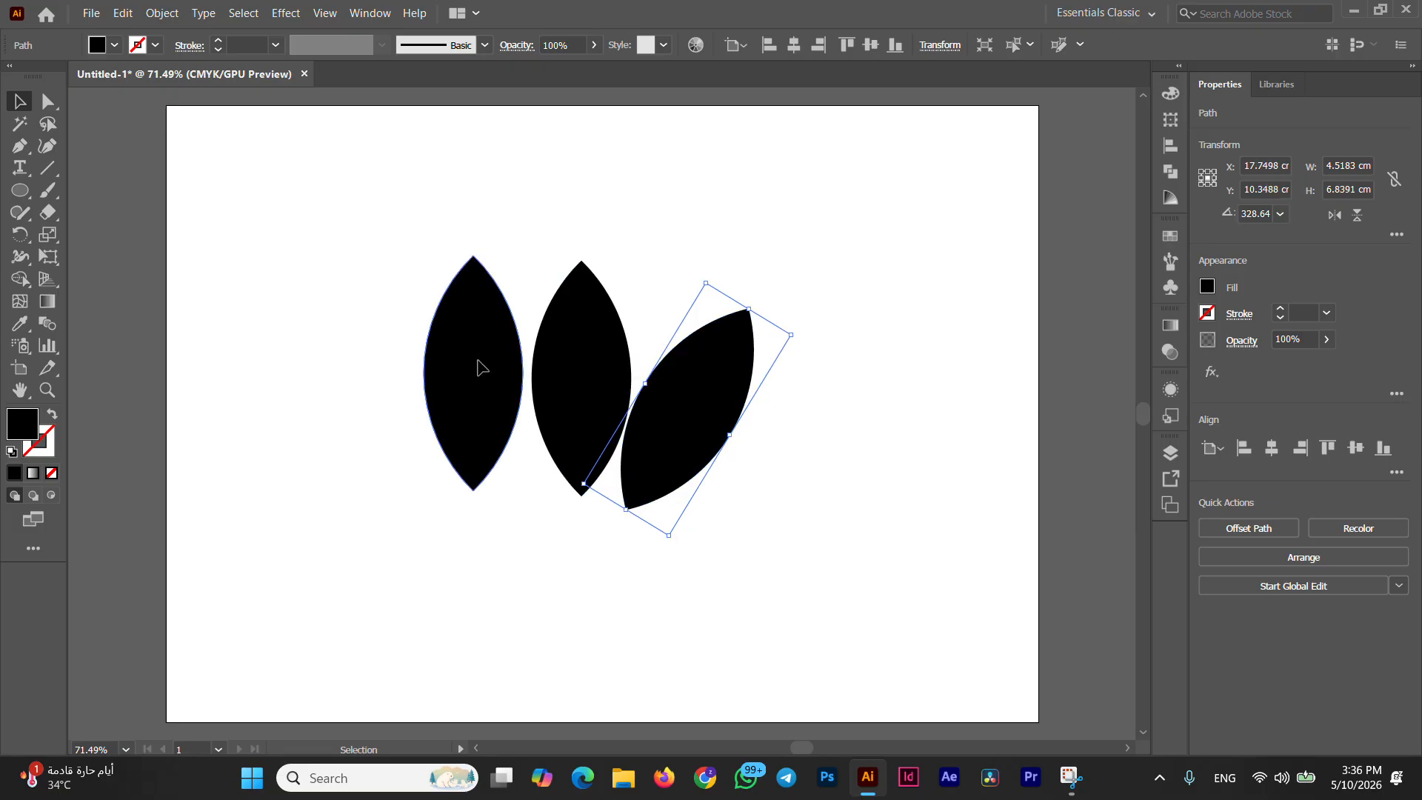
Step: Rotate the left leaf about 29° counterclockwise and lower it about 1.2 cm to match the right leaf's height
drag(476, 368, 483, 378)
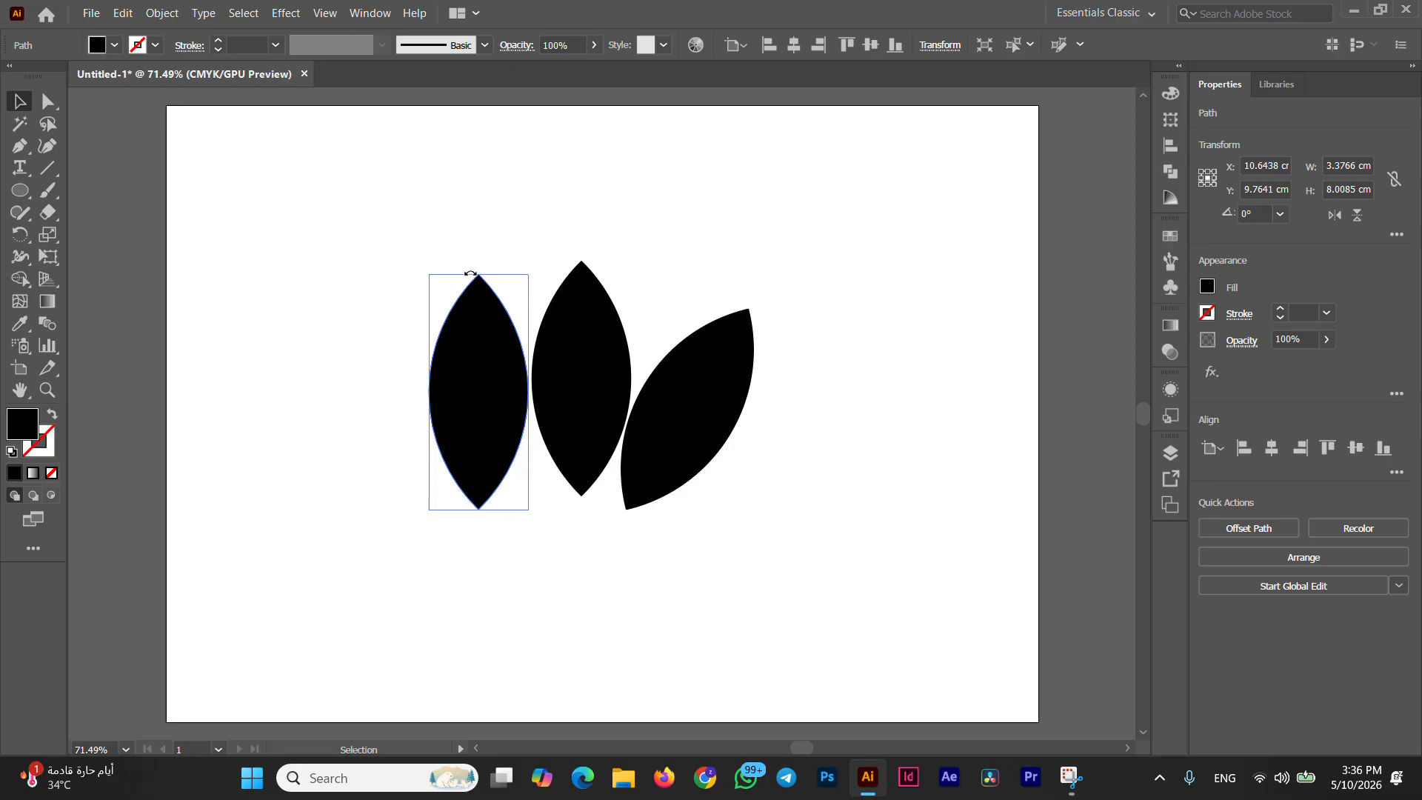
drag(471, 273, 412, 289)
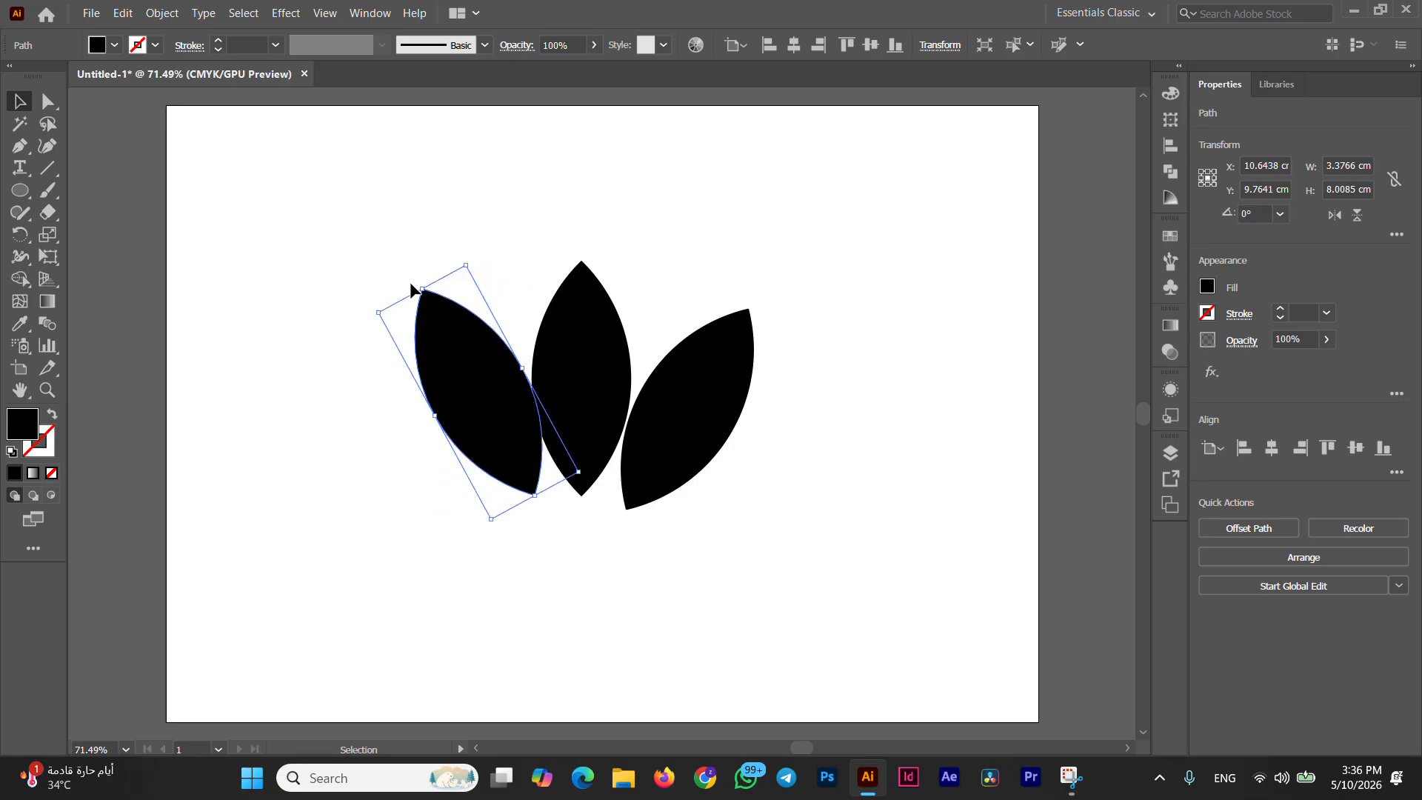
drag(472, 371, 472, 400)
click(406, 256)
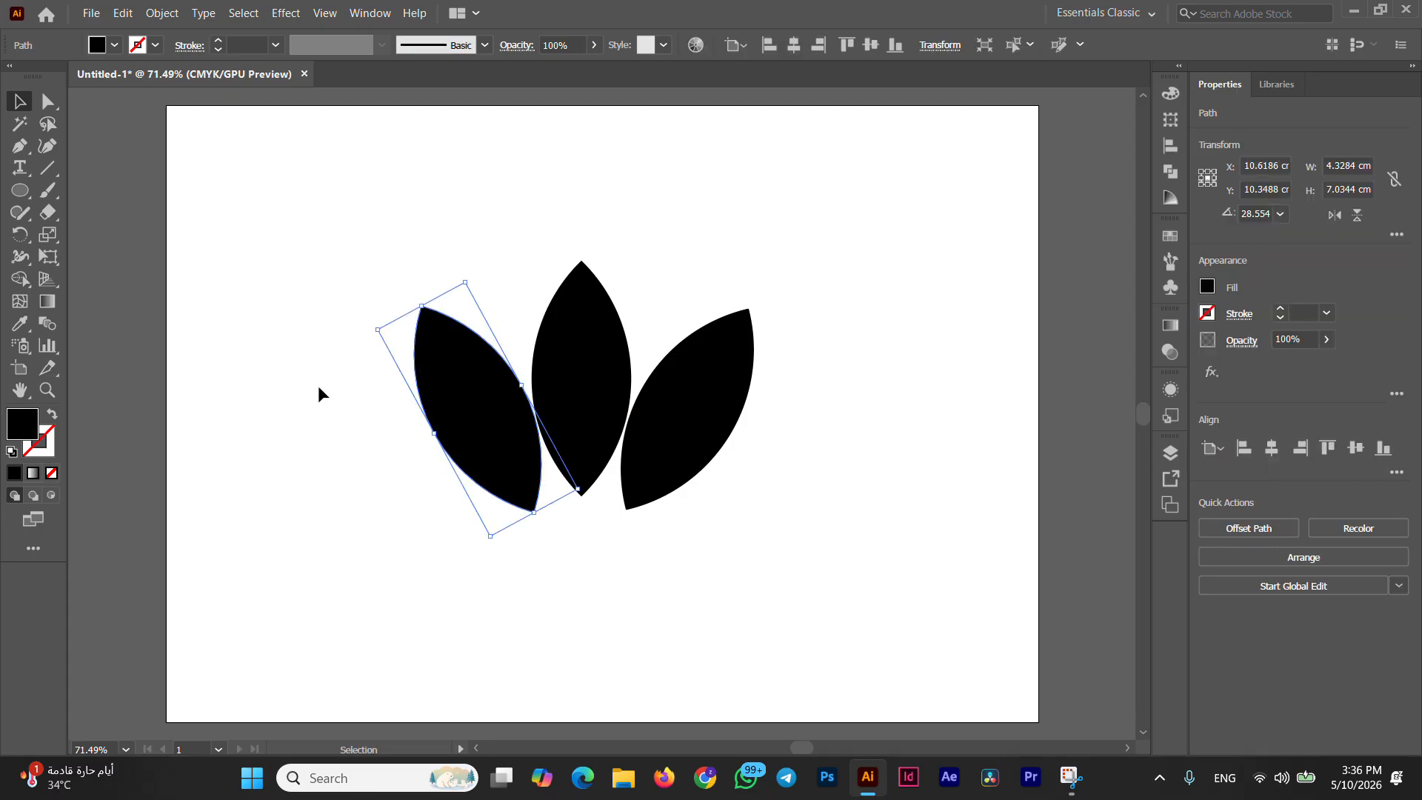
click(319, 385)
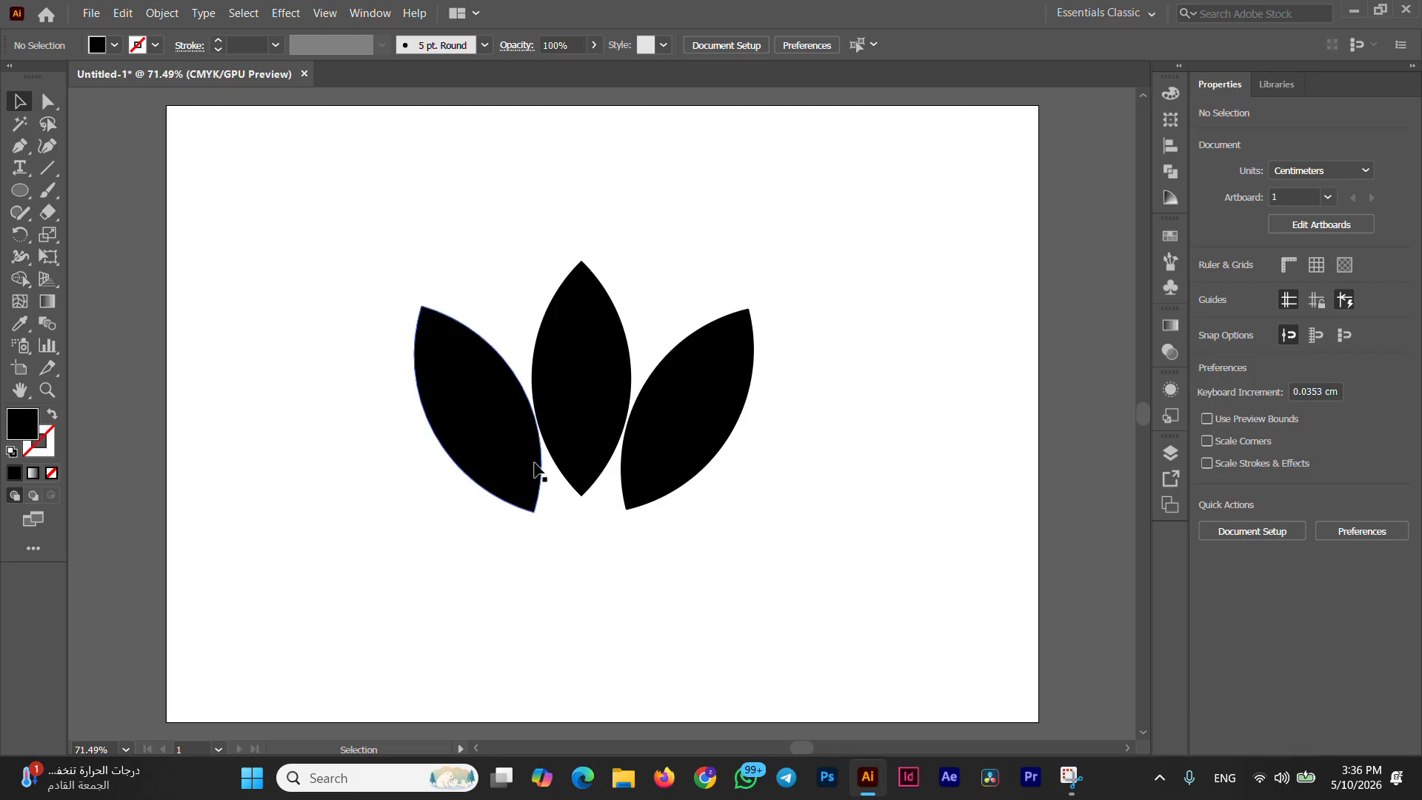
Step: Move all three leaves together about 1.5 cm right and 1.1 cm up on the artboard
drag(358, 233, 780, 516)
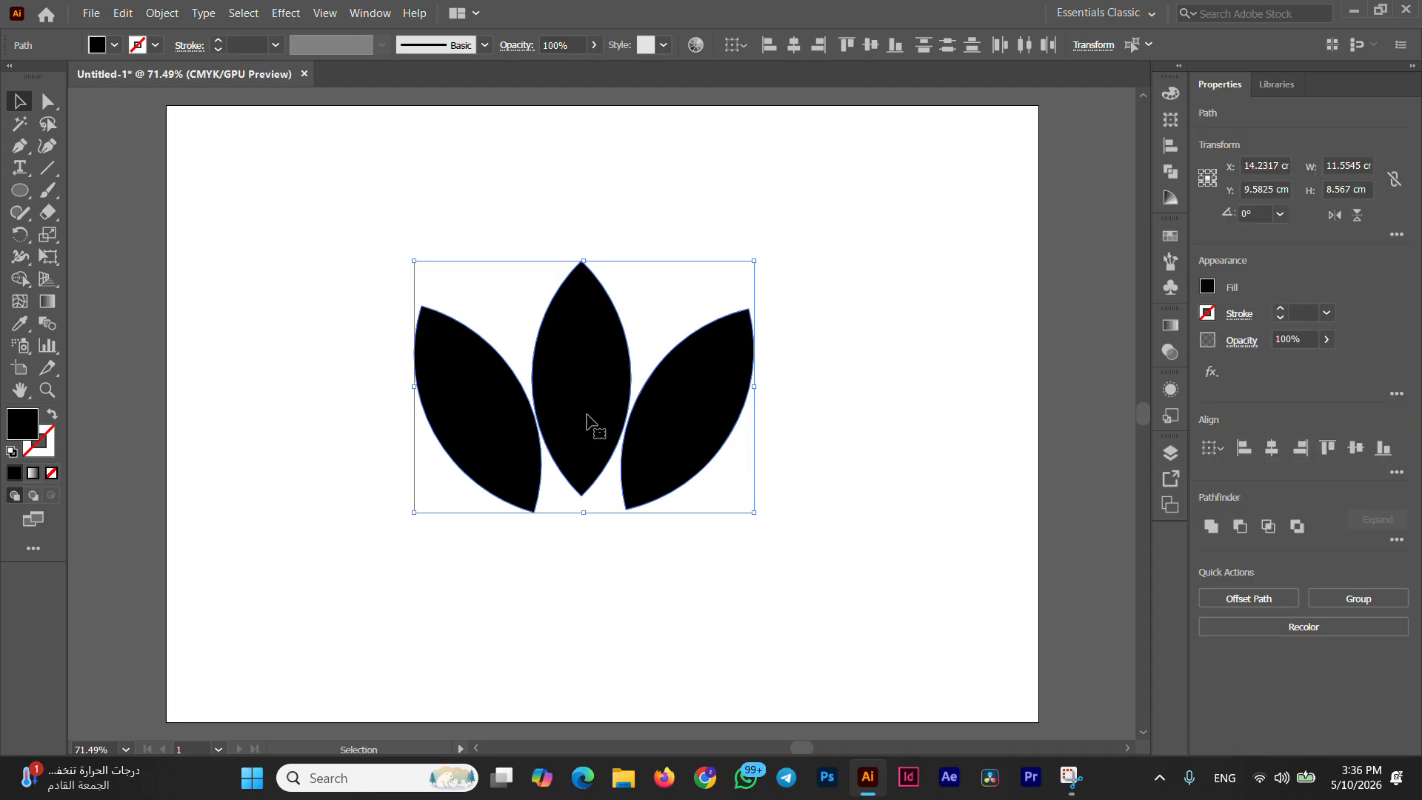
drag(589, 416, 633, 384)
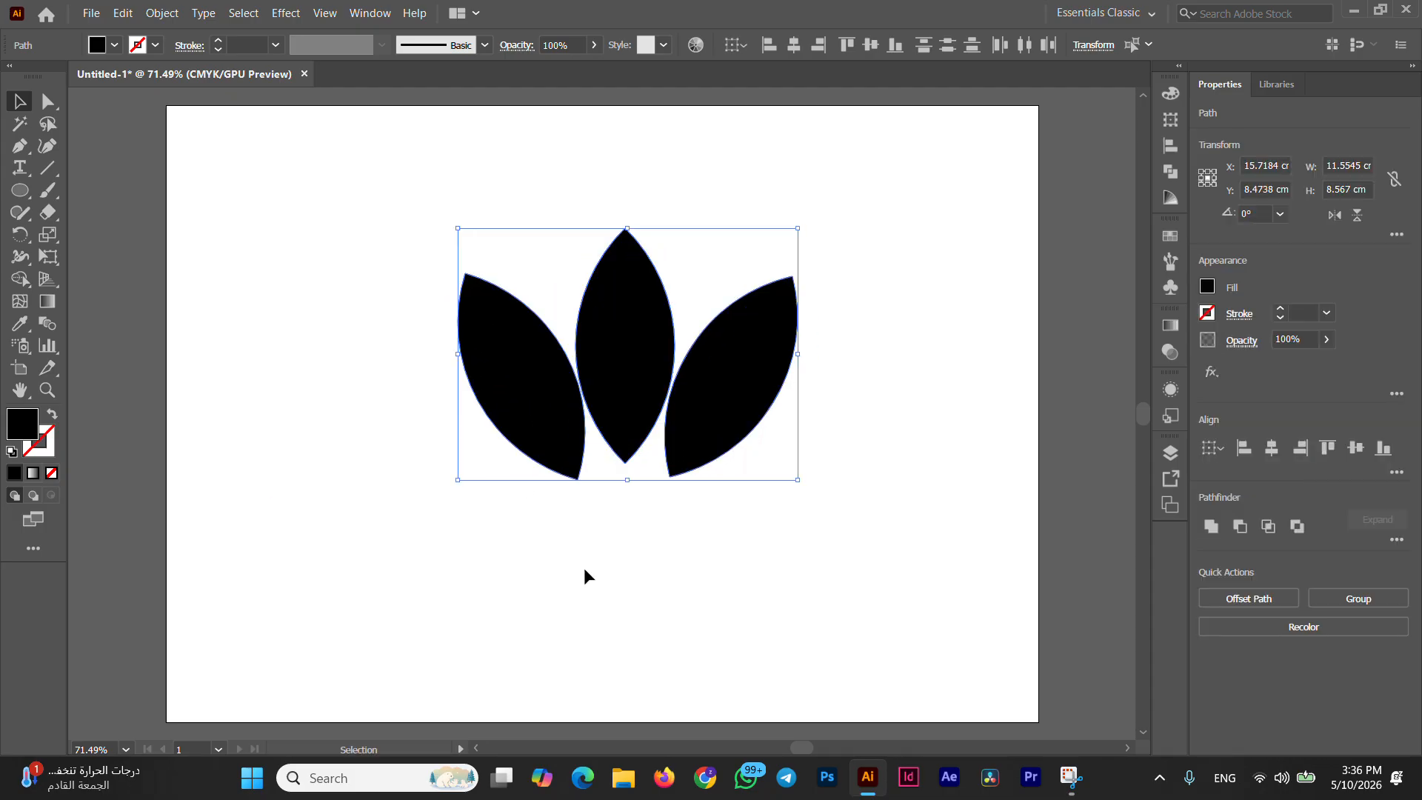
click(413, 376)
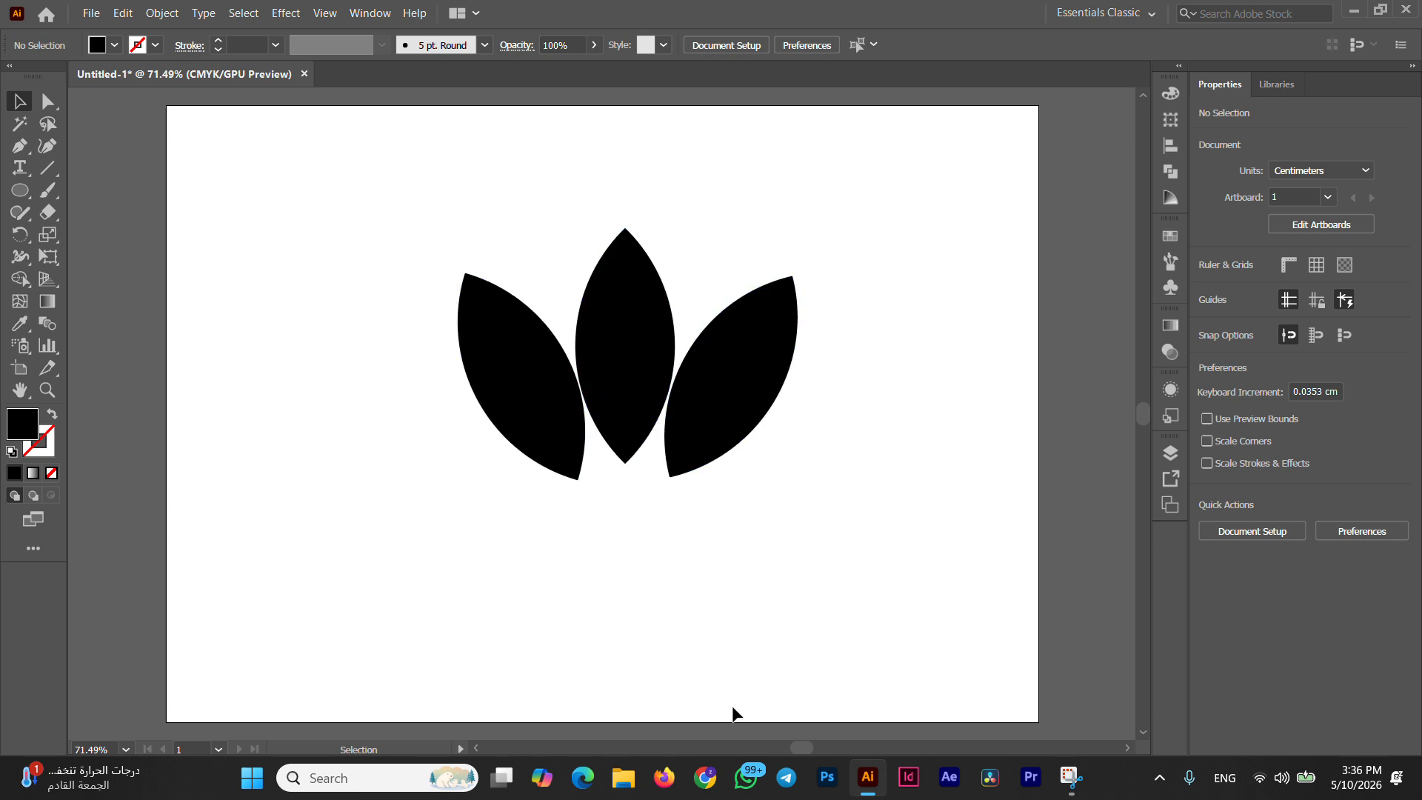
Step: Open the recent adidas-01 image from File Explorer to view the reference logo
click(622, 791)
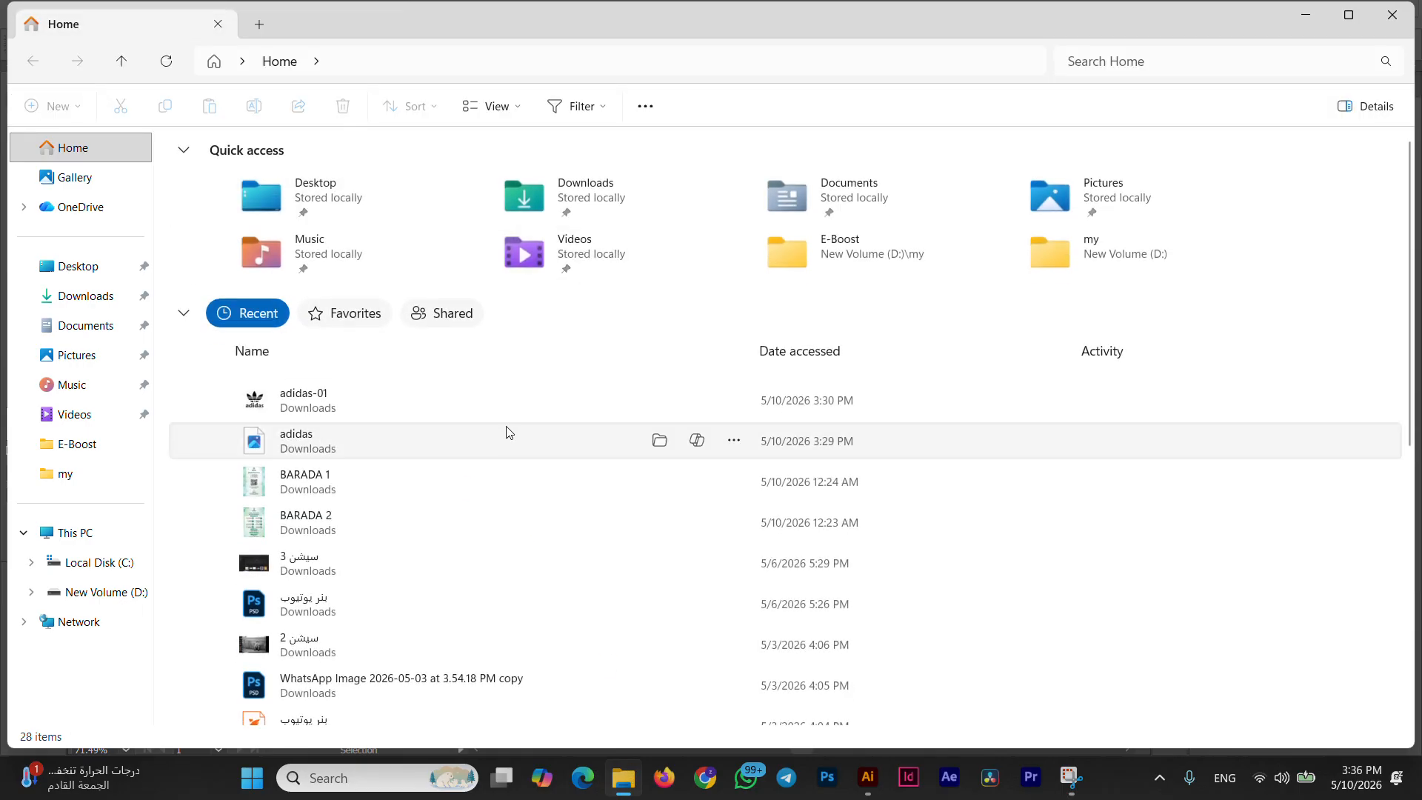
click(479, 391)
double_click(508, 400)
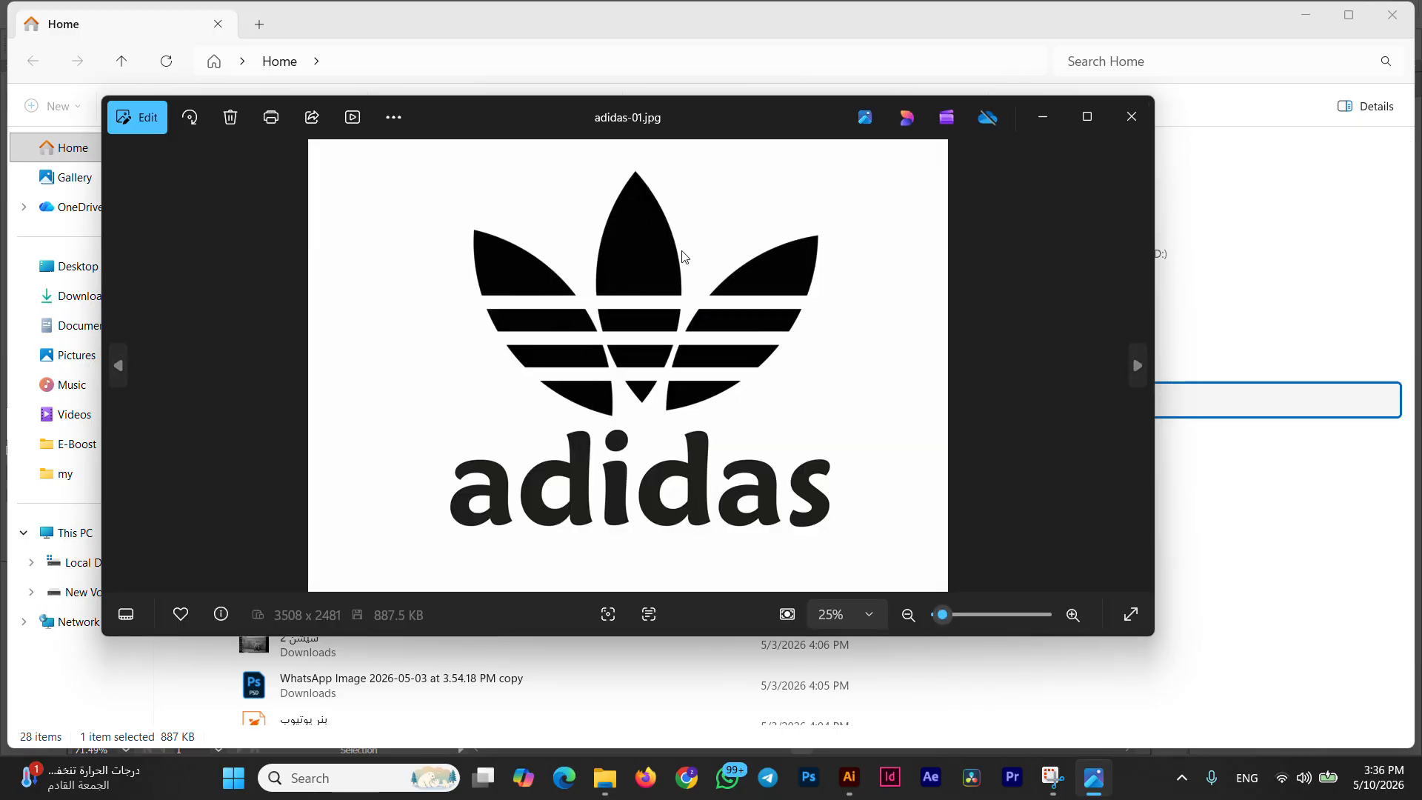
Step: Switch back to Illustrator and set a near-white FCFCFC fill for the Rectangle tool
click(849, 778)
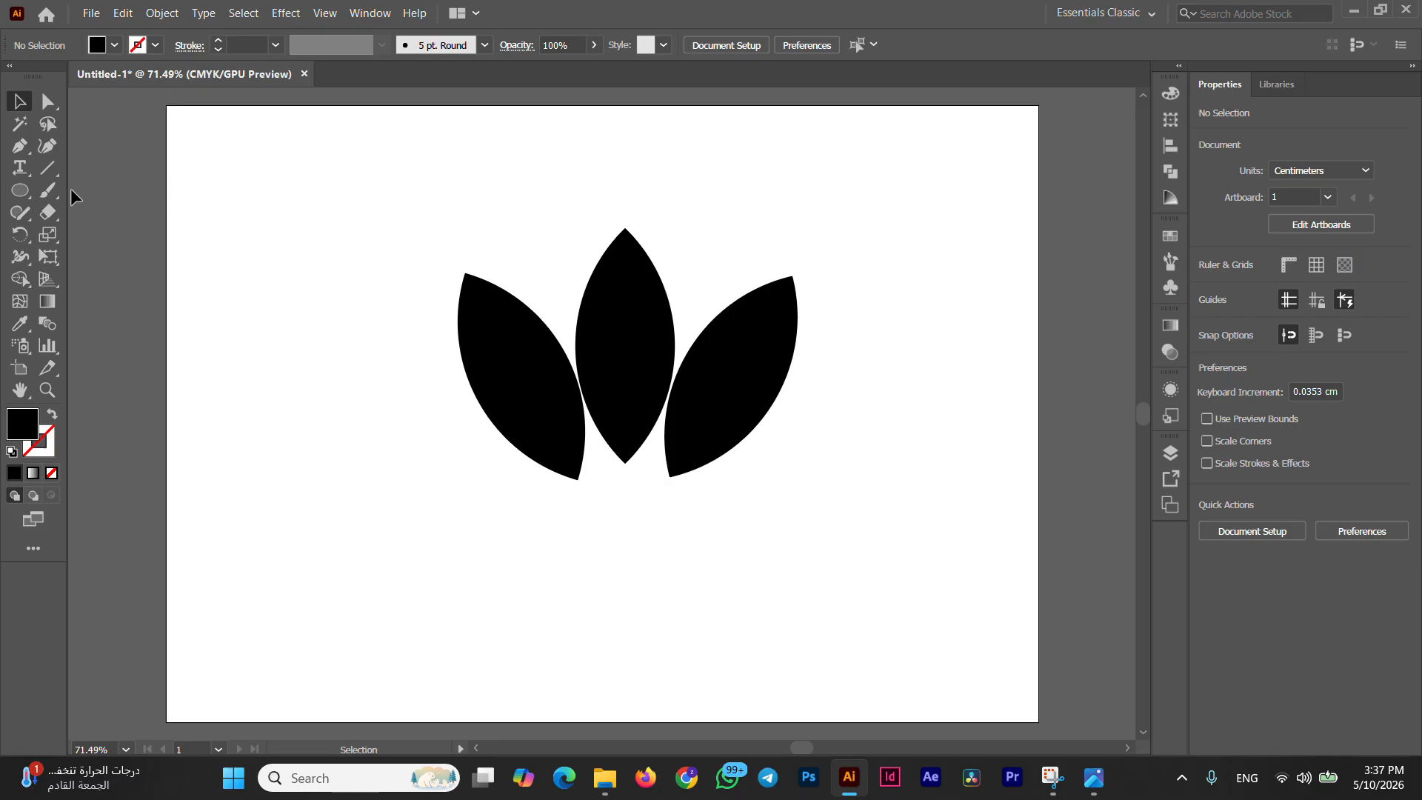
drag(20, 190, 67, 189)
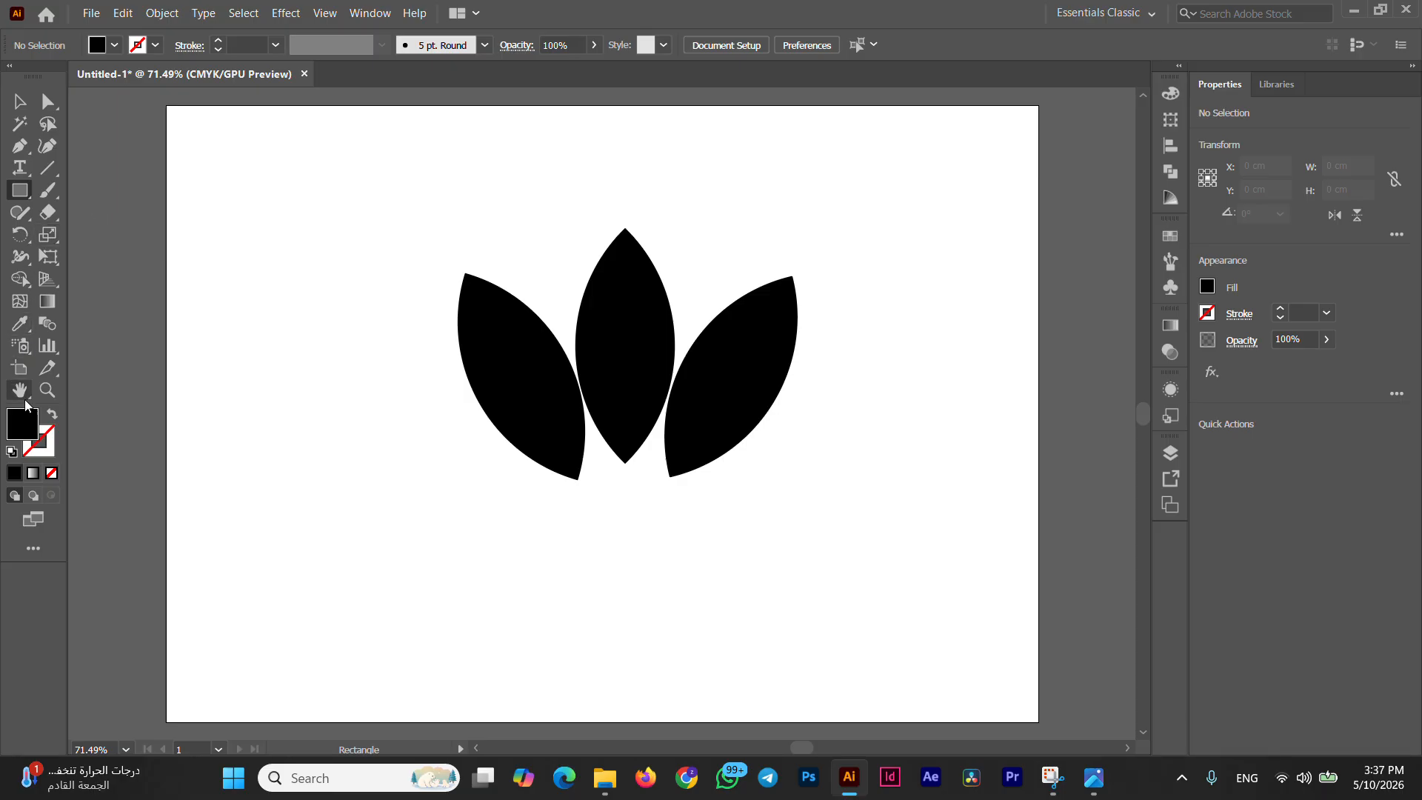
double_click(22, 422)
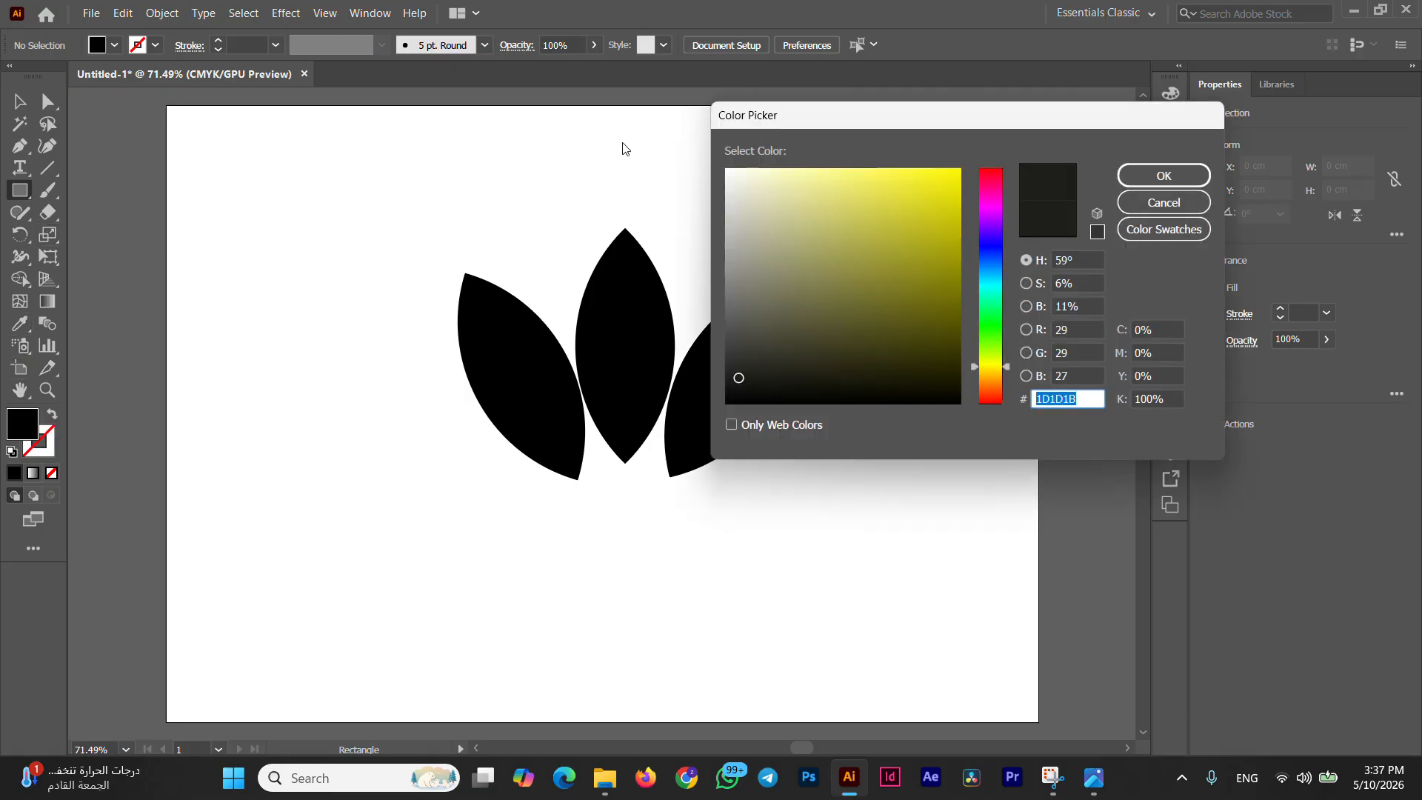
click(726, 171)
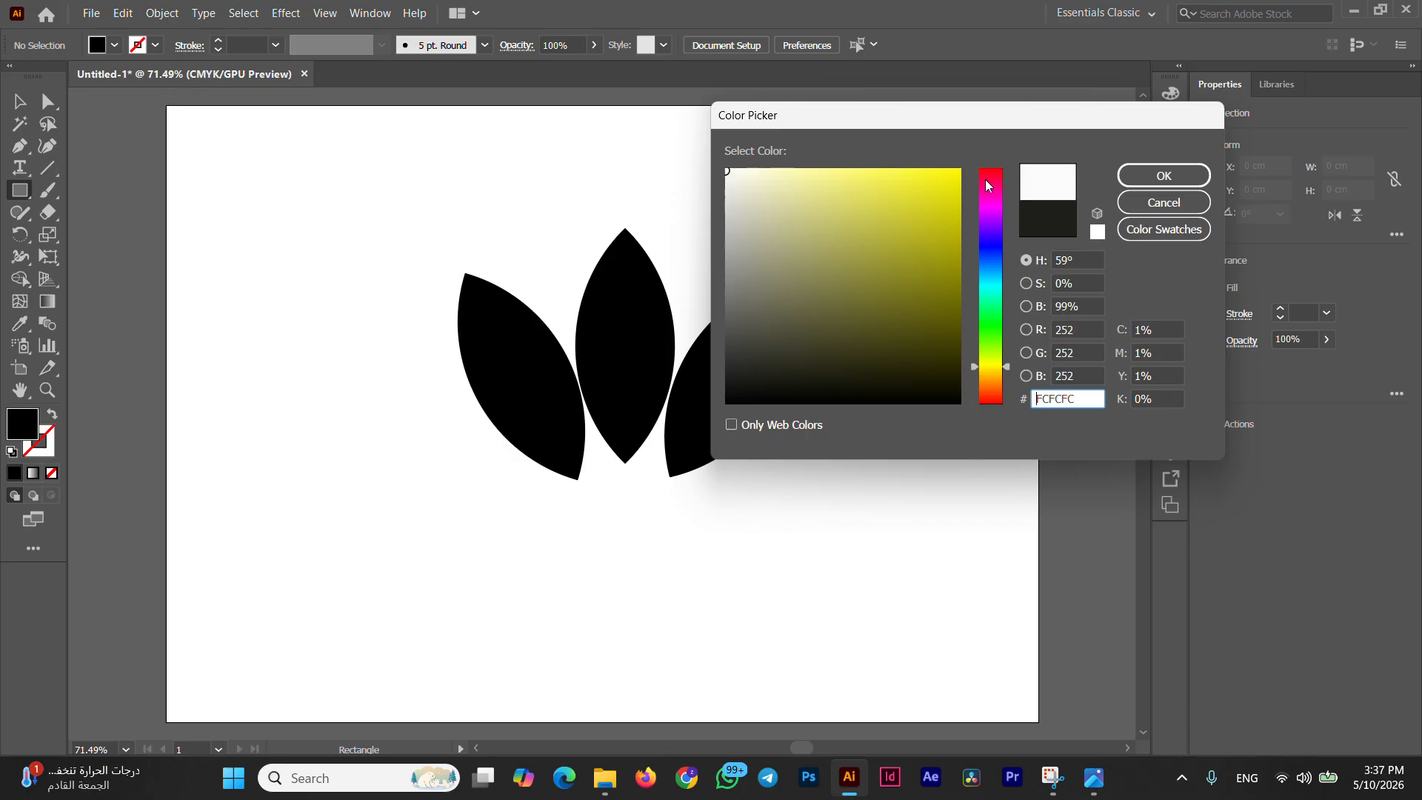
click(1164, 176)
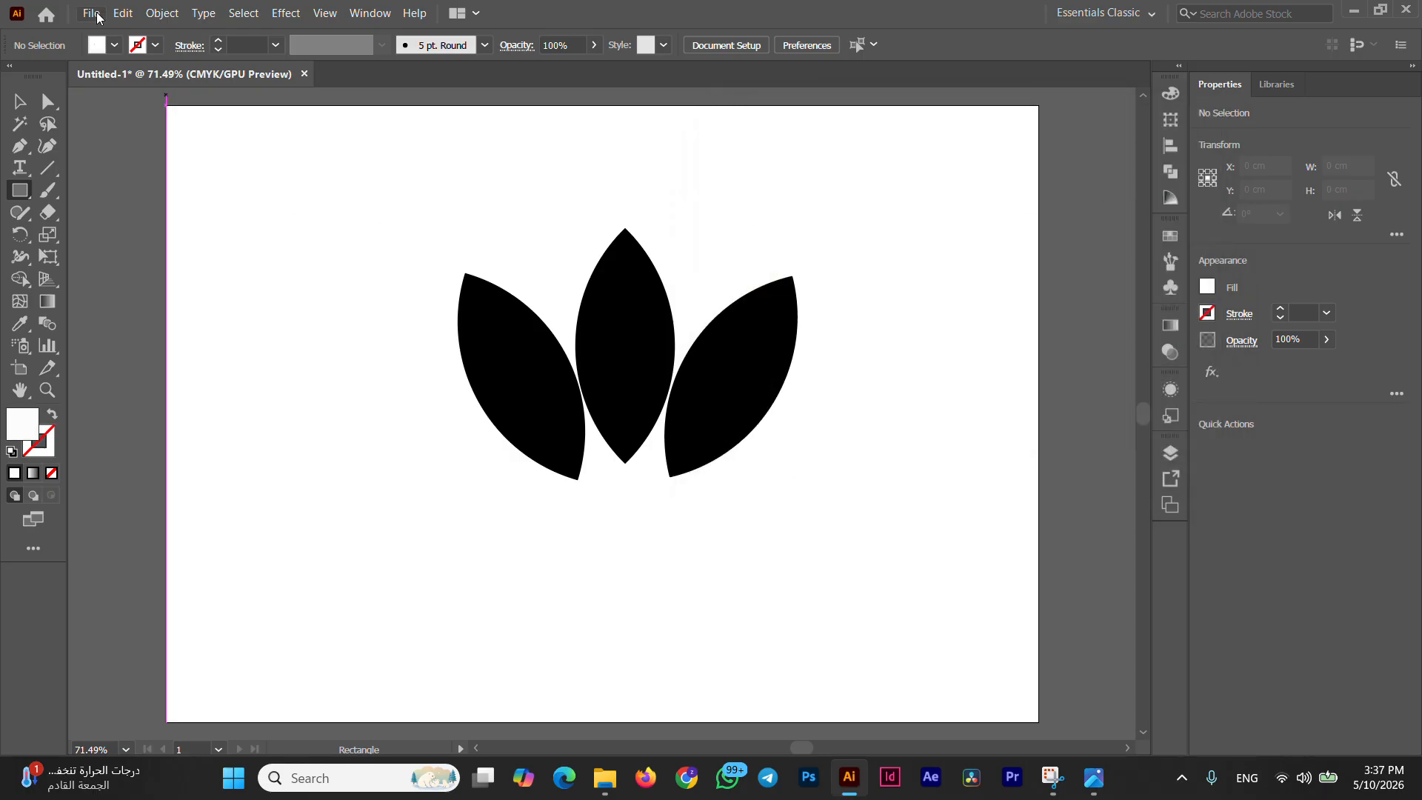
Step: Draw a thin horizontal bar about 14.4 × 0.45 cm across all three leaves, with a black 1 pt stroke
click(152, 49)
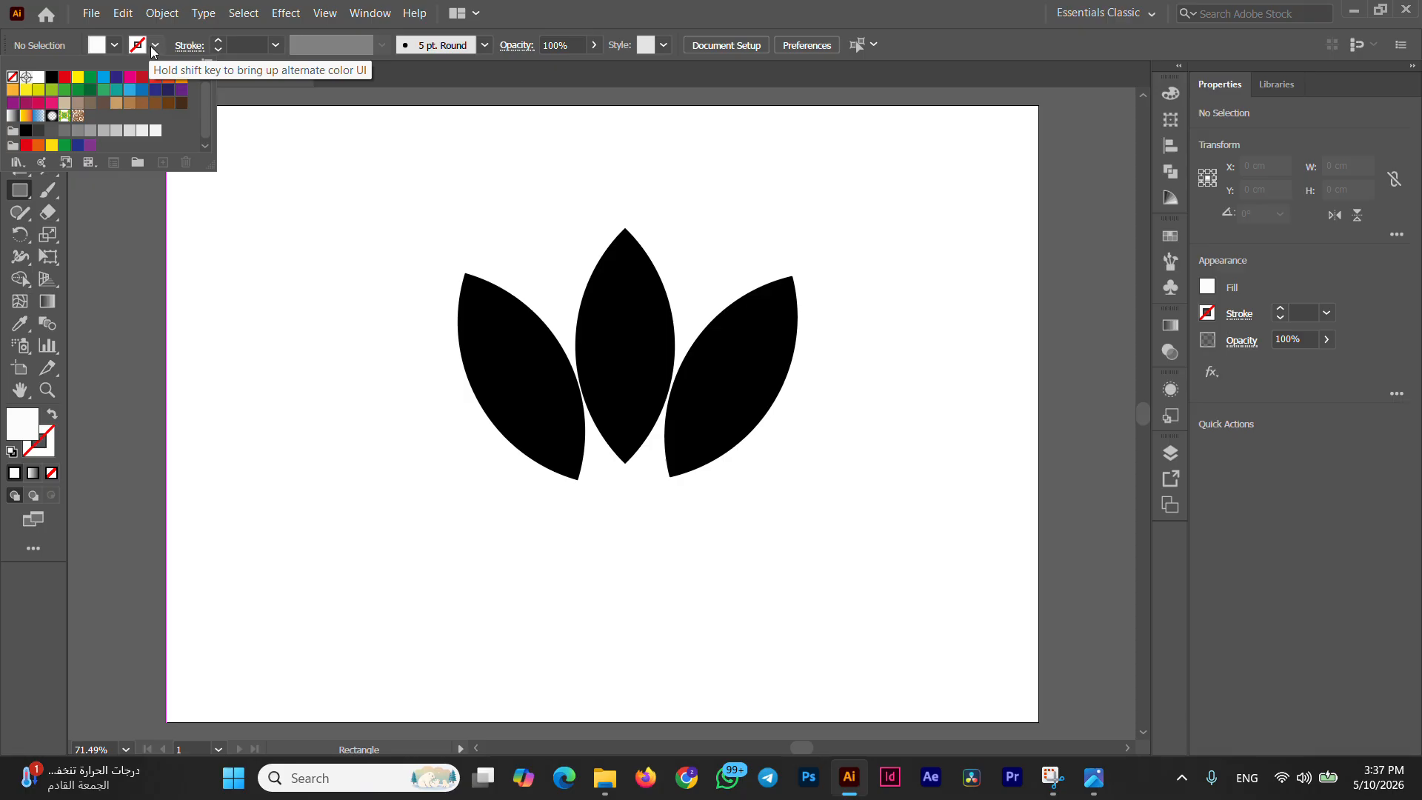
click(51, 77)
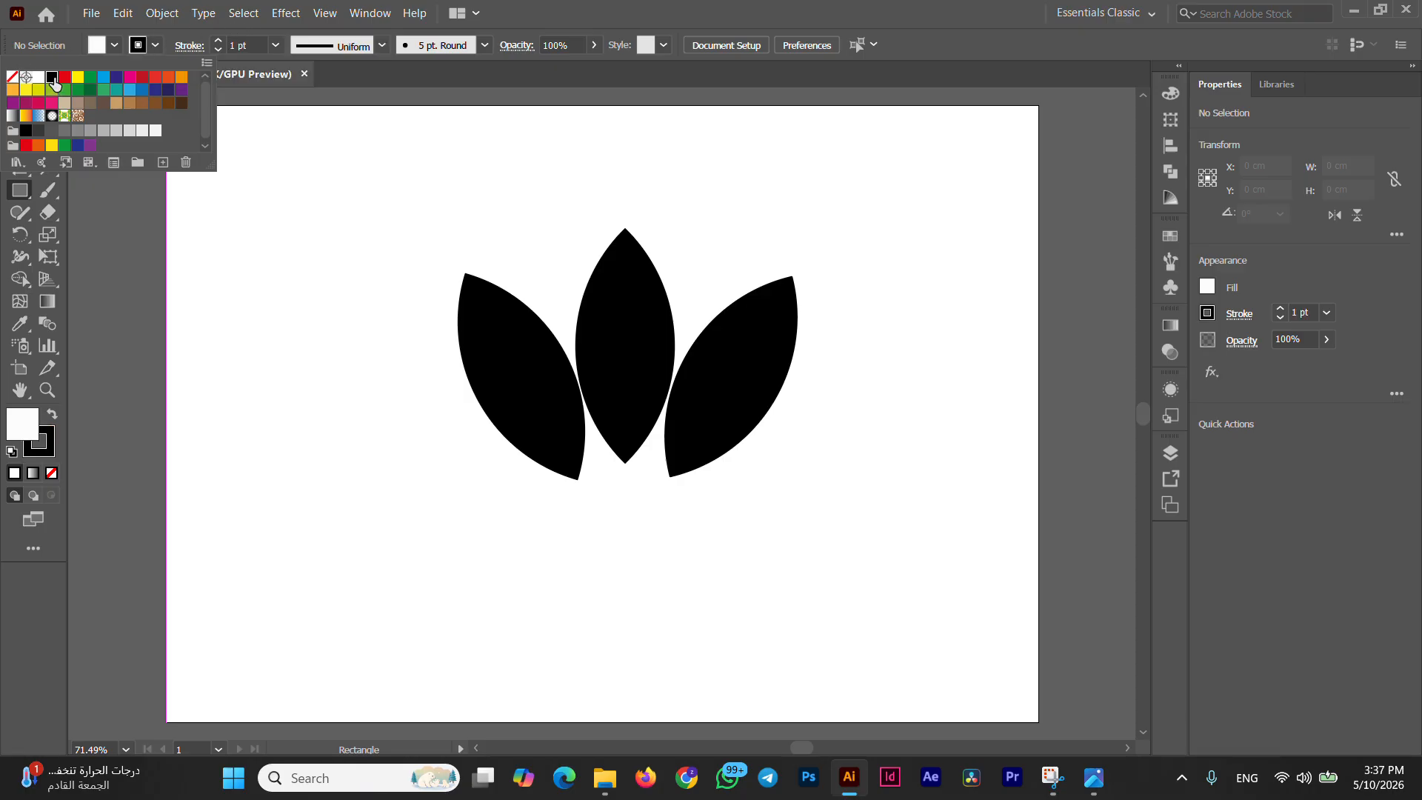
click(152, 49)
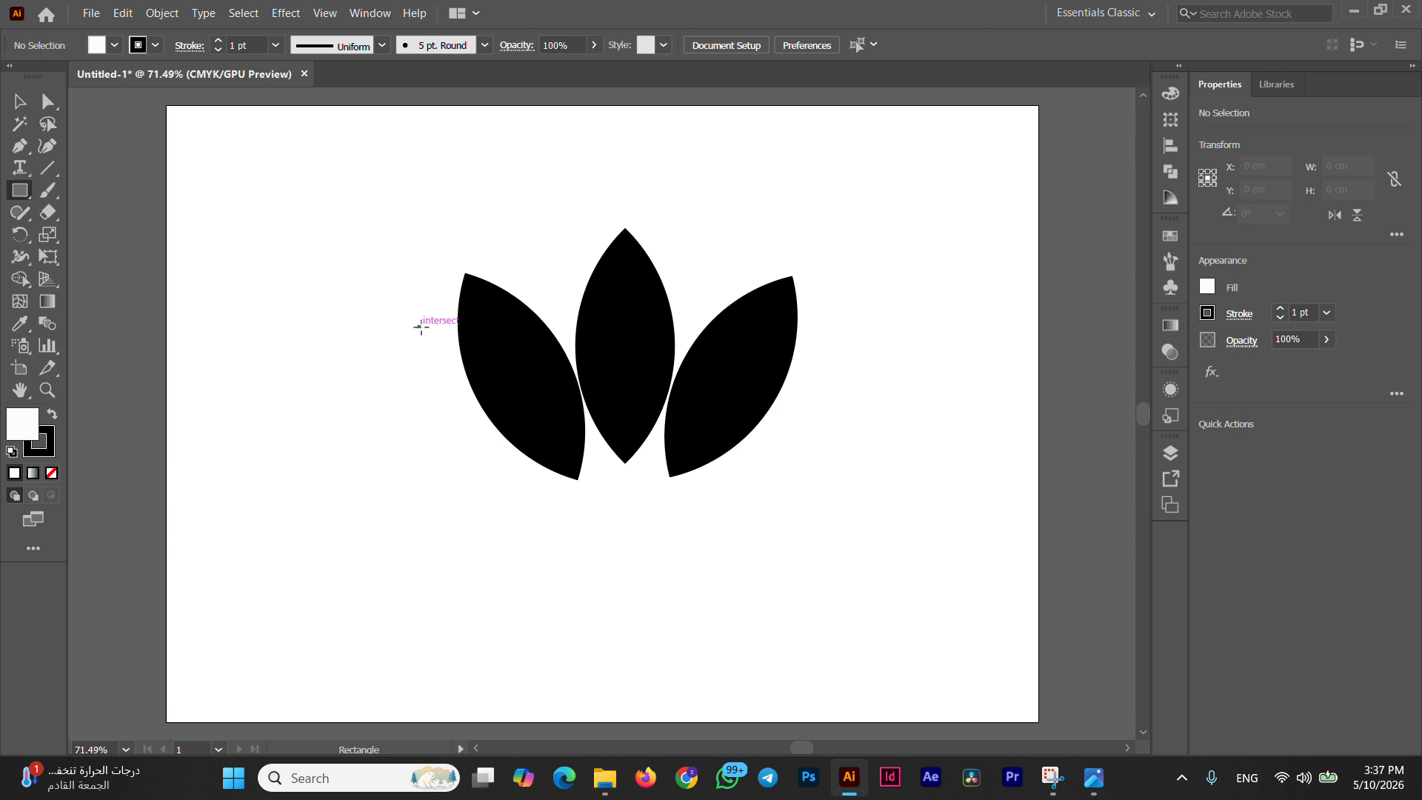
mouse_move(419, 327)
mouse_down()
mouse_move(810, 371)
mouse_move(853, 358)
mouse_move(843, 340)
mouse_up()
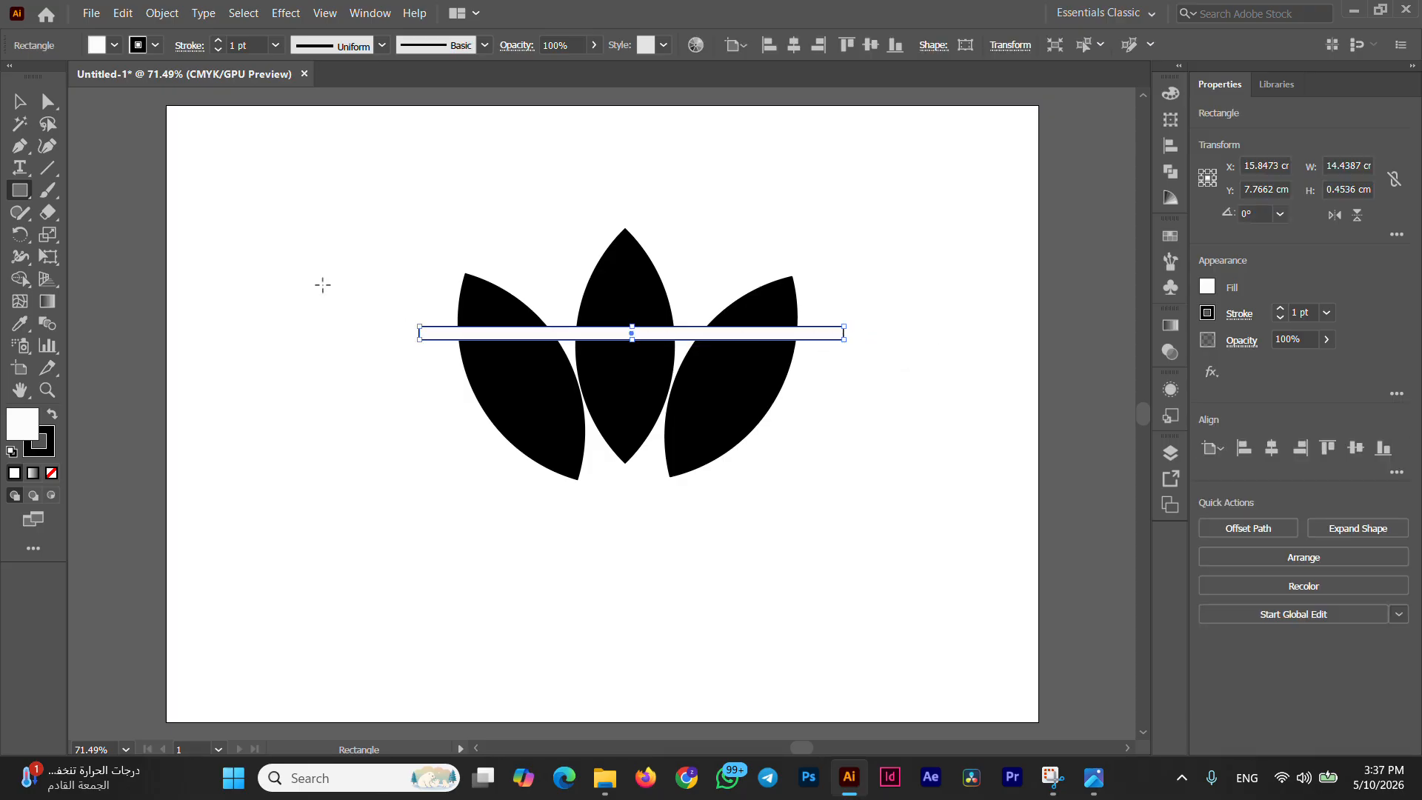
click(28, 103)
click(185, 117)
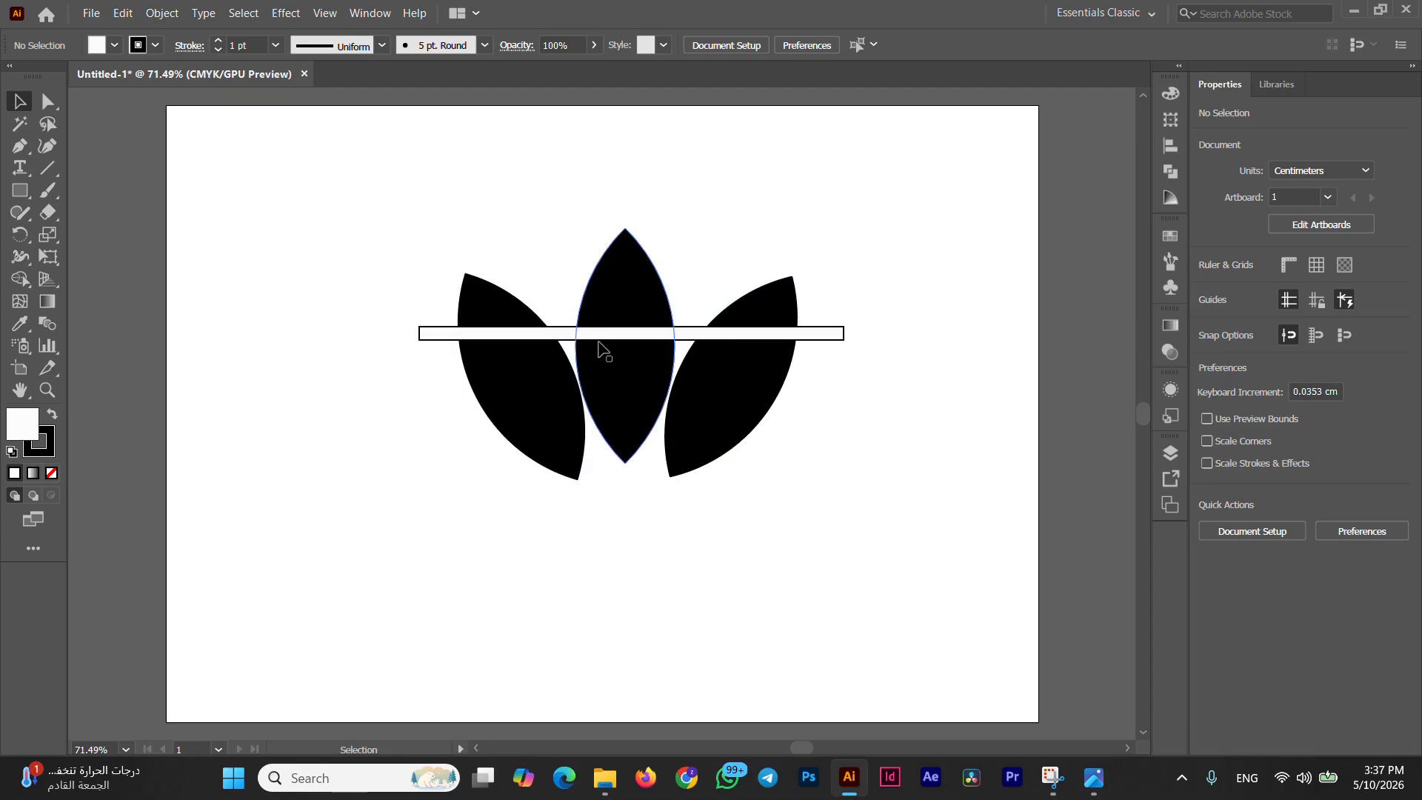
Step: Remove the bar's stroke and move the bar down about 0.4 cm across the leaves
click(575, 342)
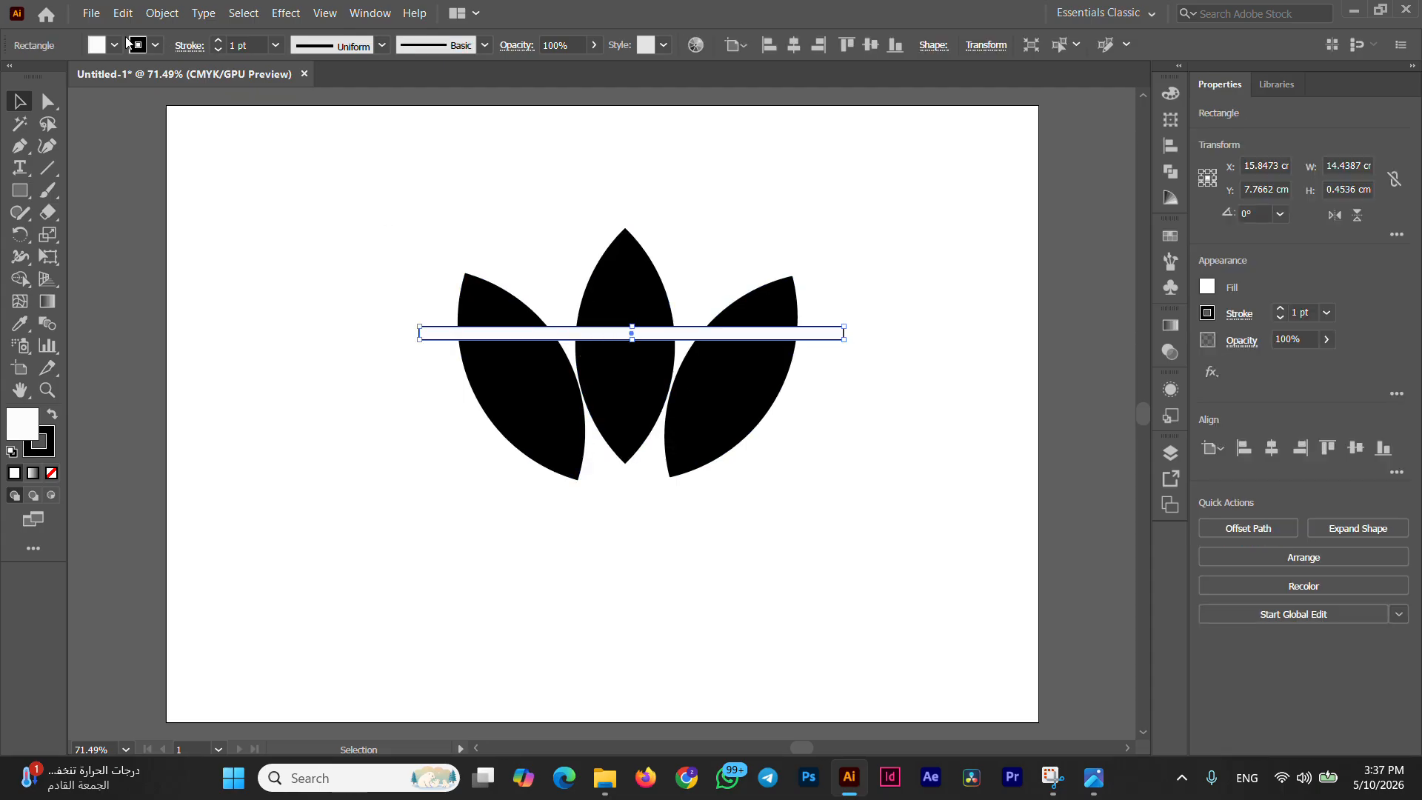
click(153, 46)
click(12, 77)
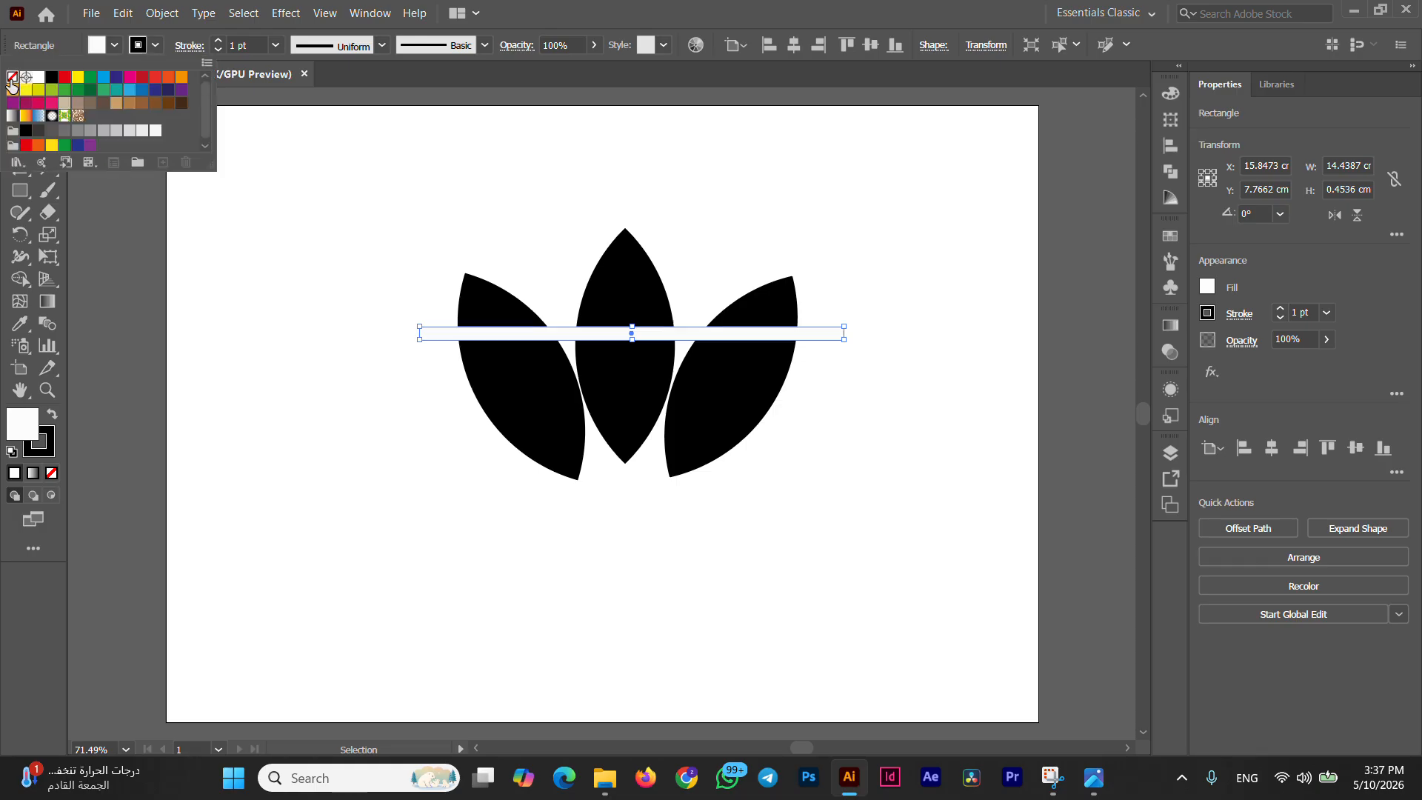
click(351, 195)
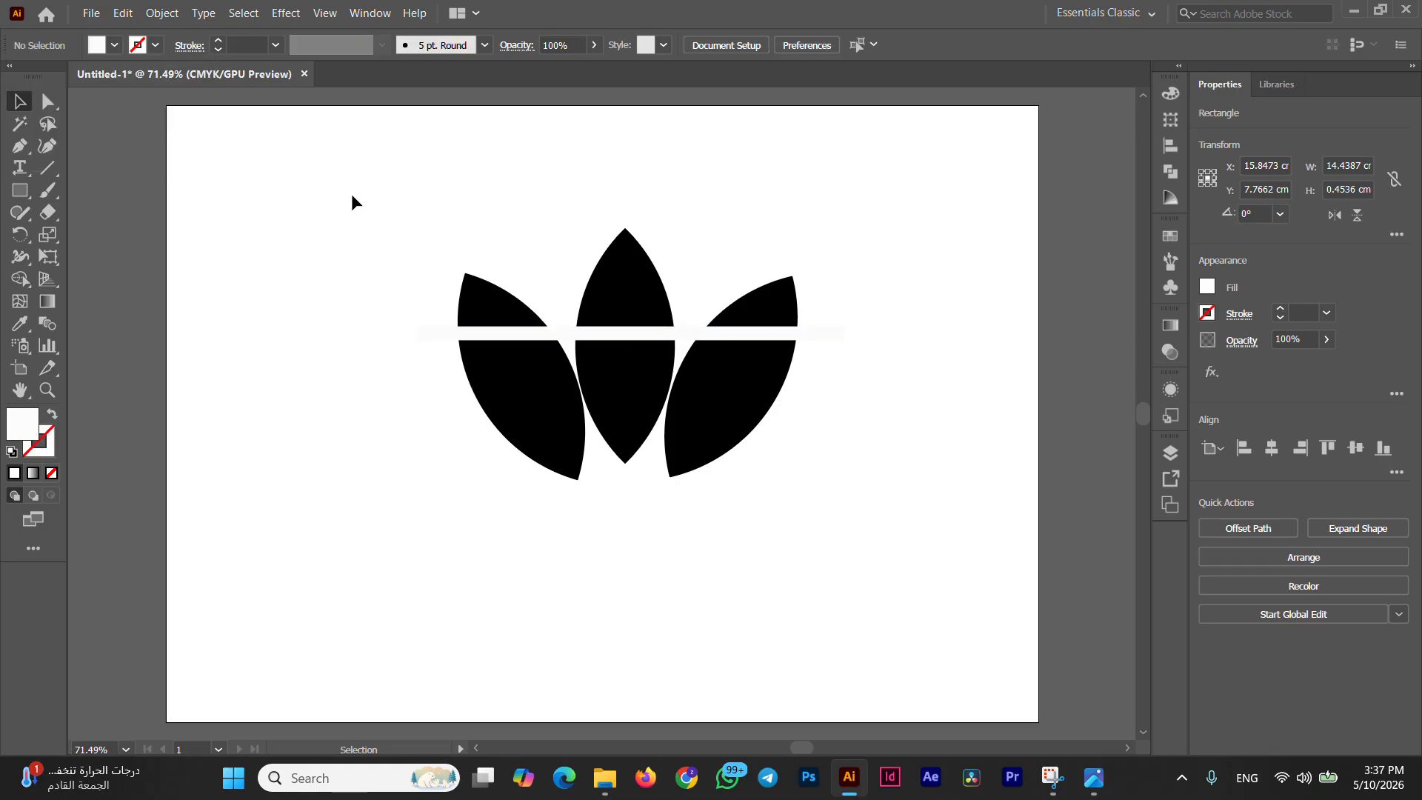
click(613, 335)
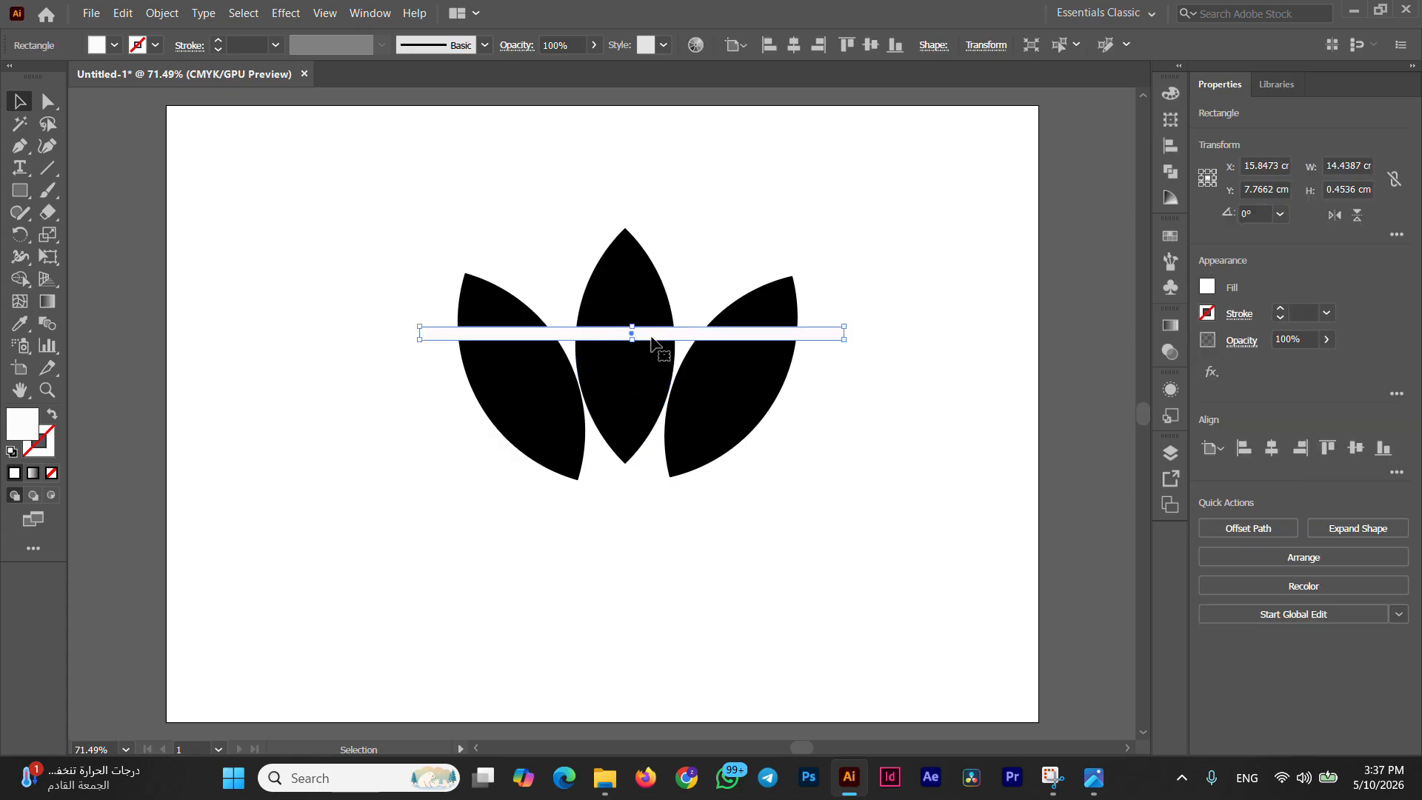
drag(651, 337, 654, 356)
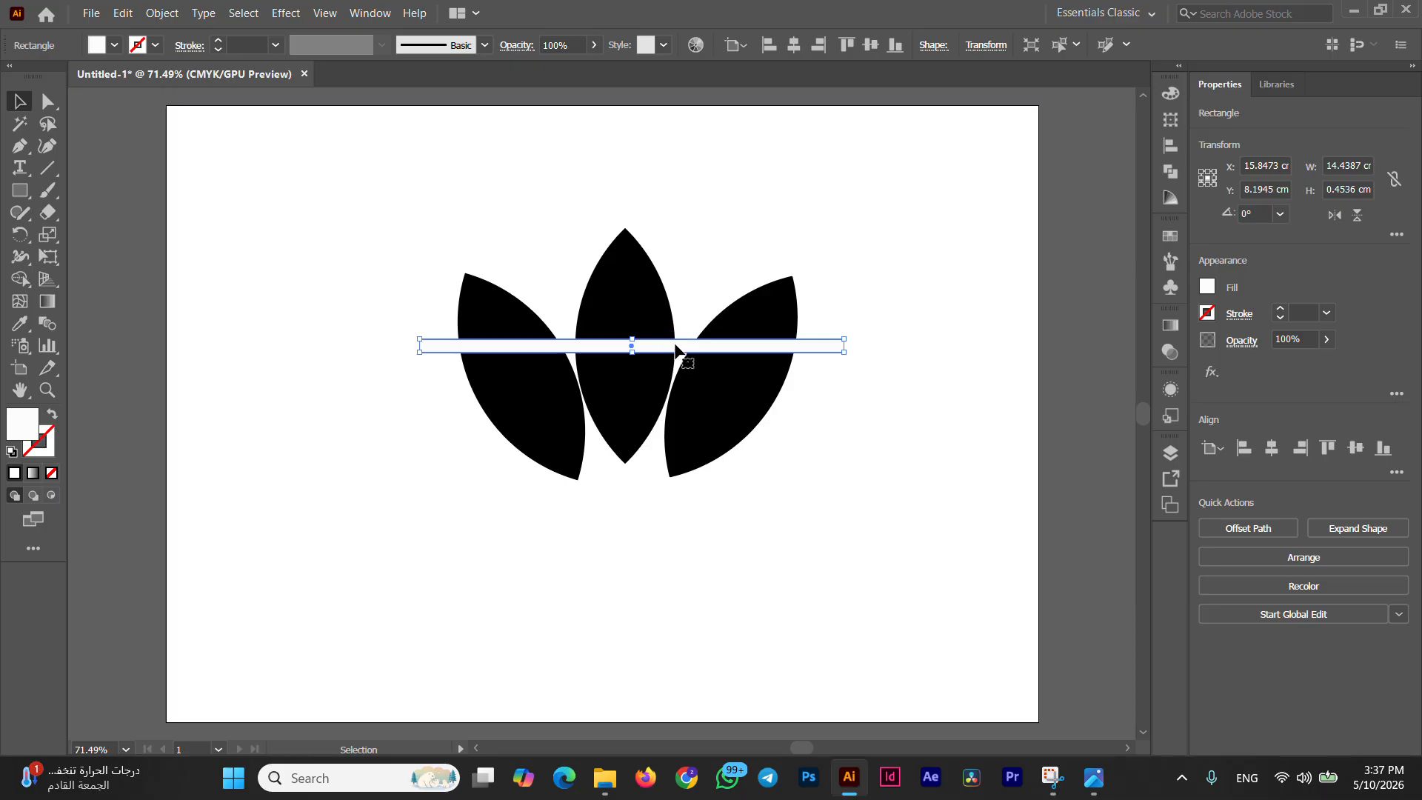
Step: Duplicate the bar twice downward at about 1 cm spacing to make three stripes across the leaves
drag(679, 353, 679, 378)
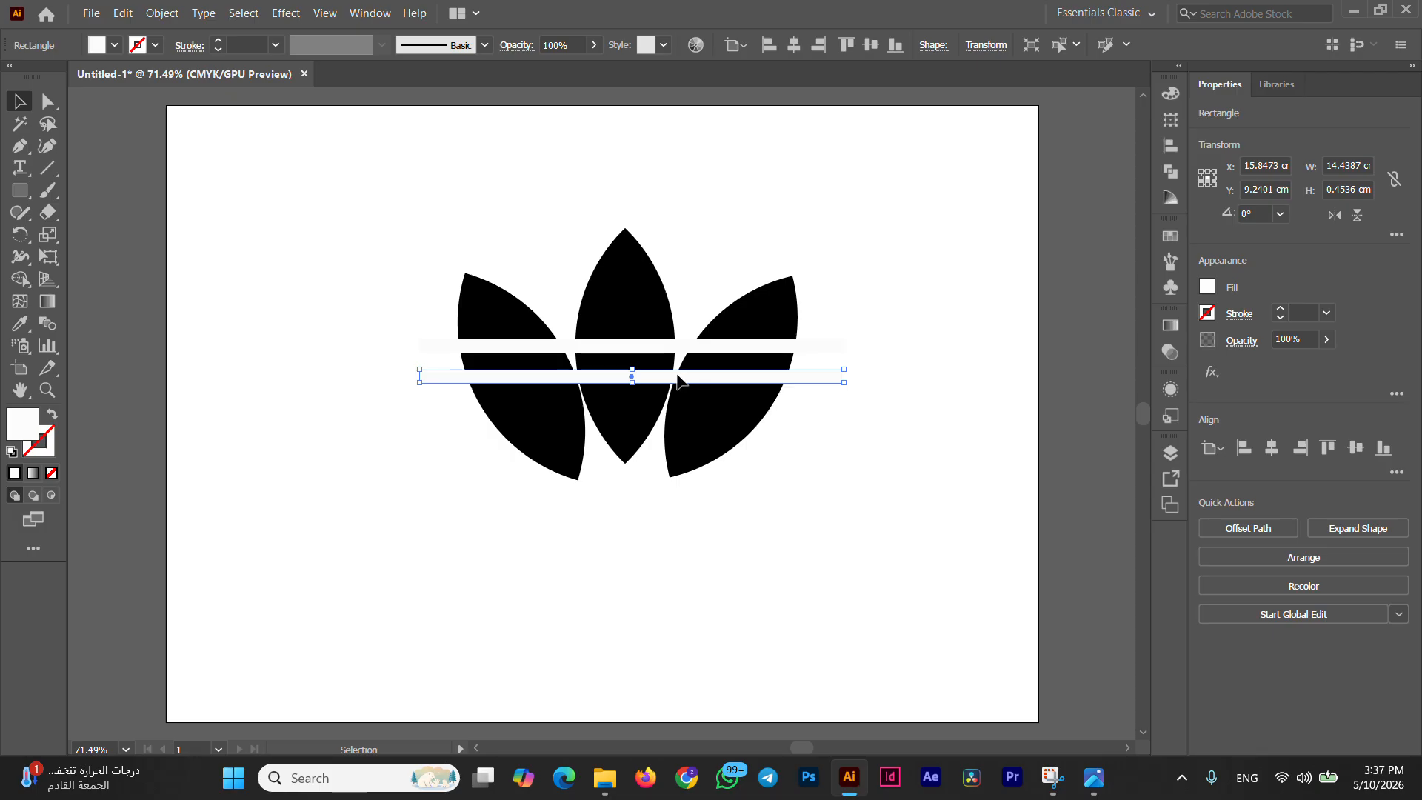
drag(679, 381, 678, 407)
click(341, 304)
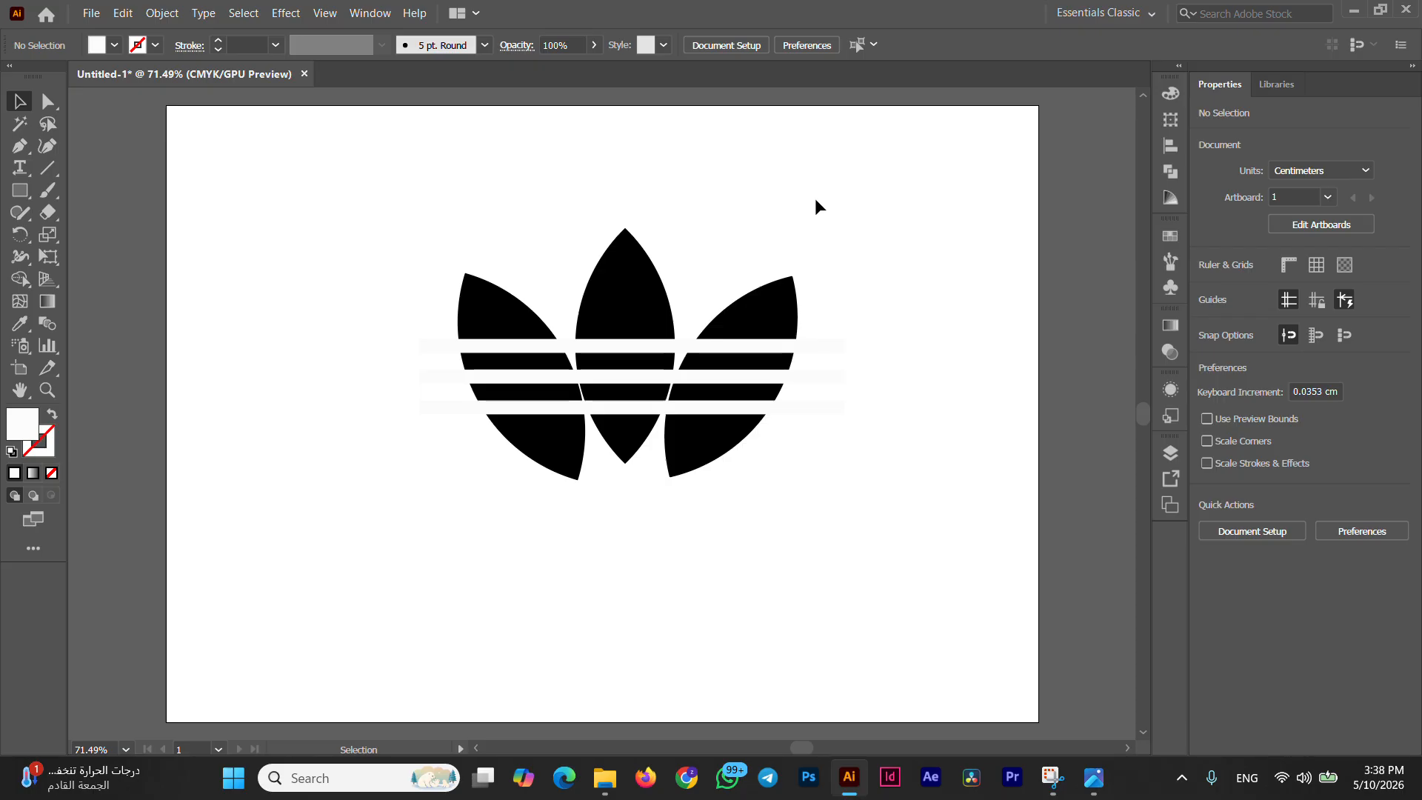
Step: Move the leaves and stripes together about 7.7 cm left and 3.7 cm up on the artboard
drag(384, 179, 815, 509)
drag(634, 329, 406, 219)
click(880, 213)
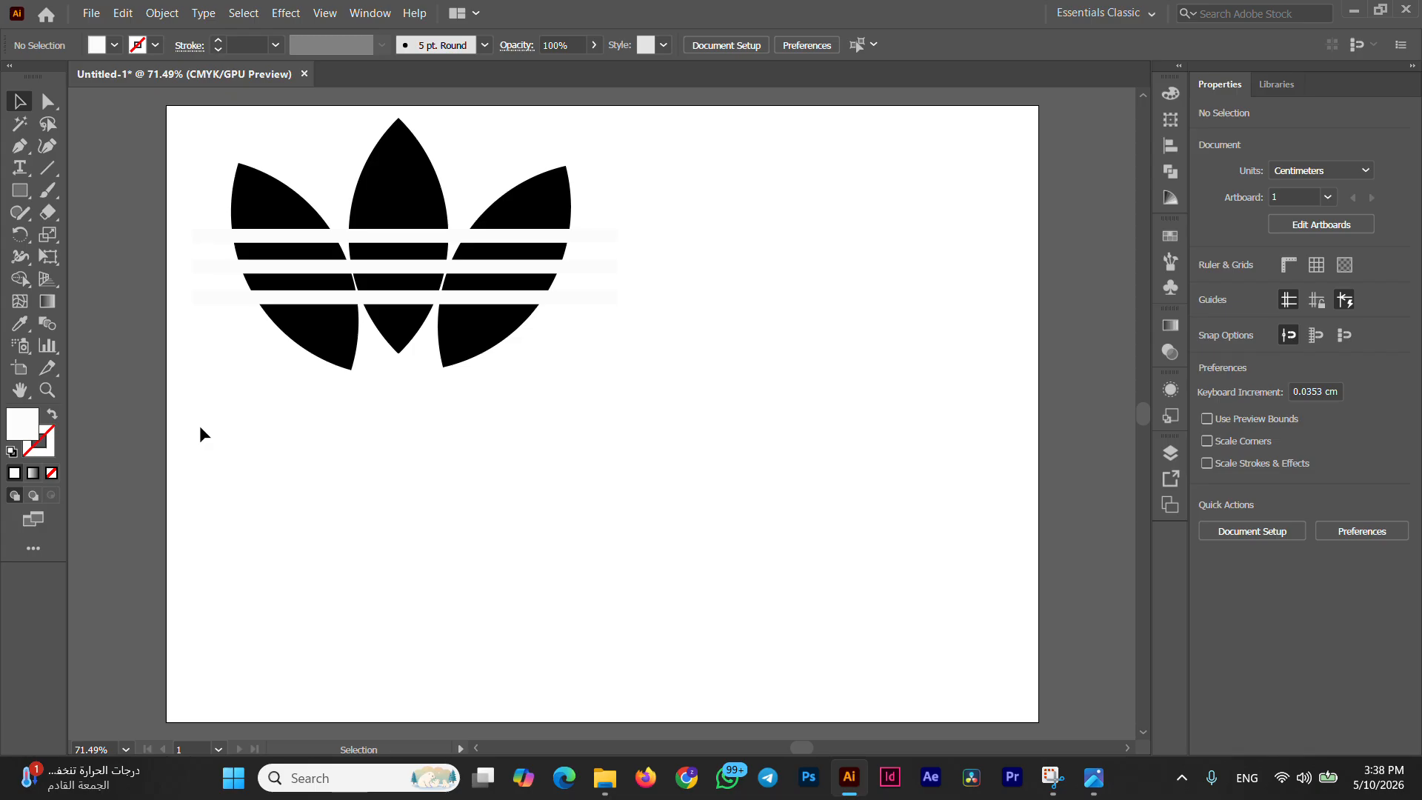
Step: Add the text "adidas" in 12 pt Jozoor Font on the empty area below the trefoil
click(20, 168)
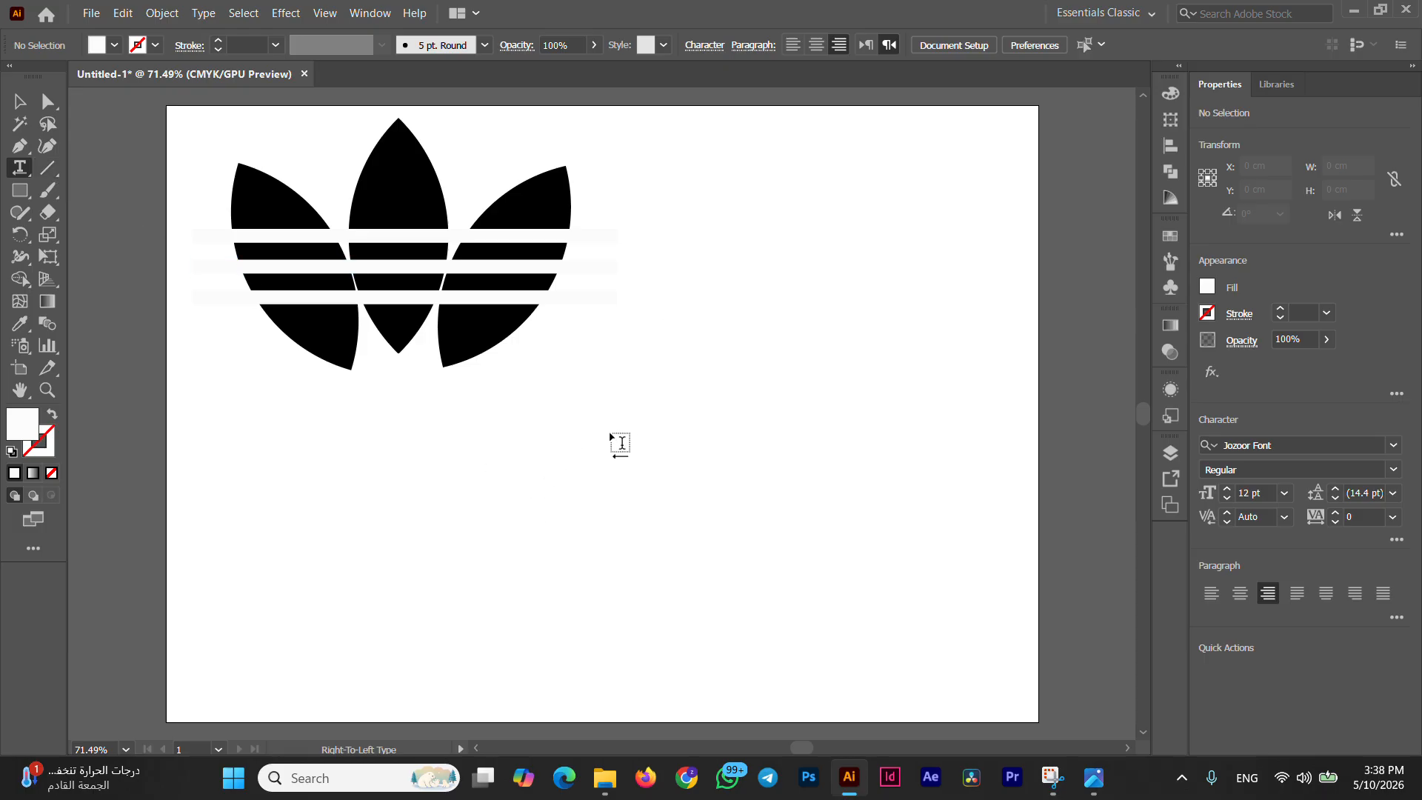
drag(610, 435, 609, 435)
text(a)
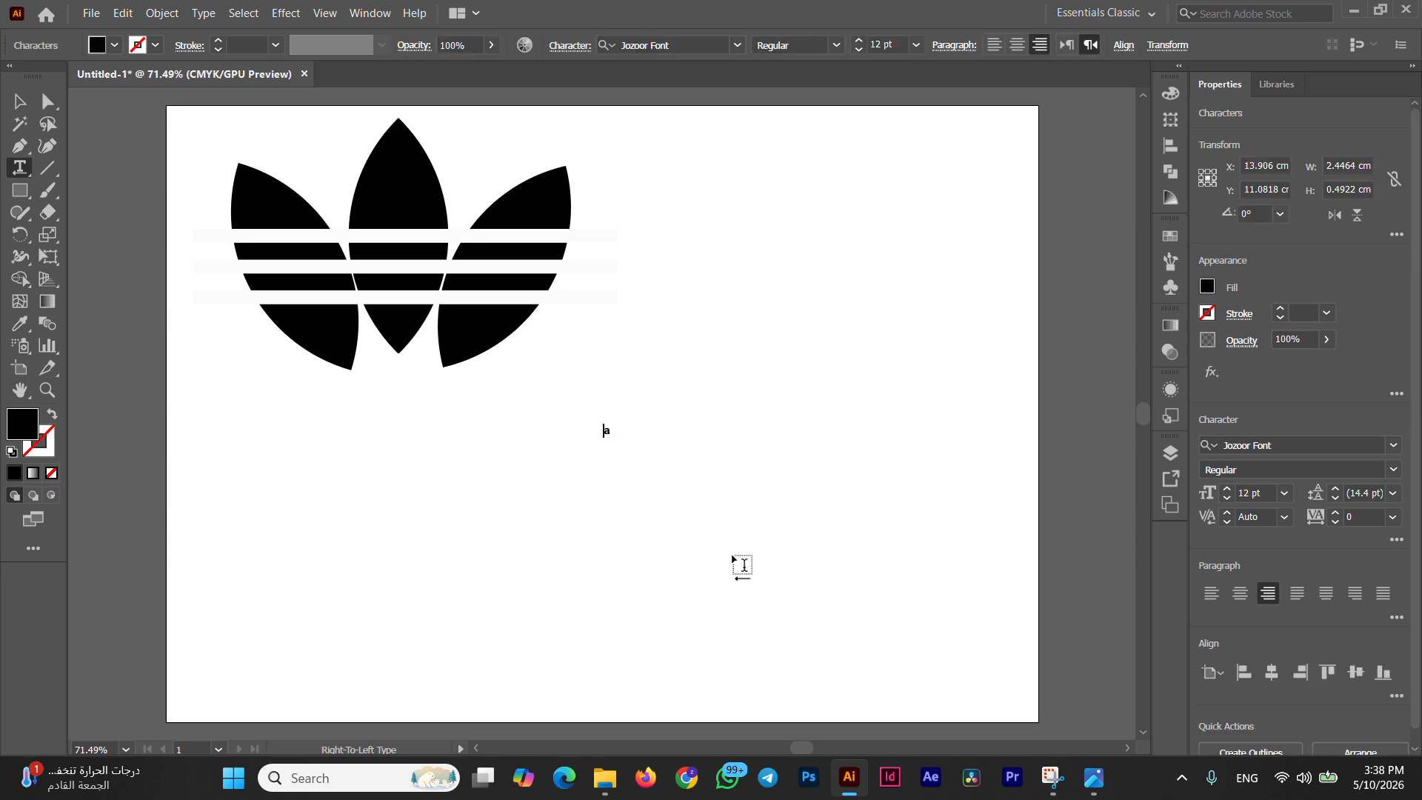
text(didas)
click(25, 103)
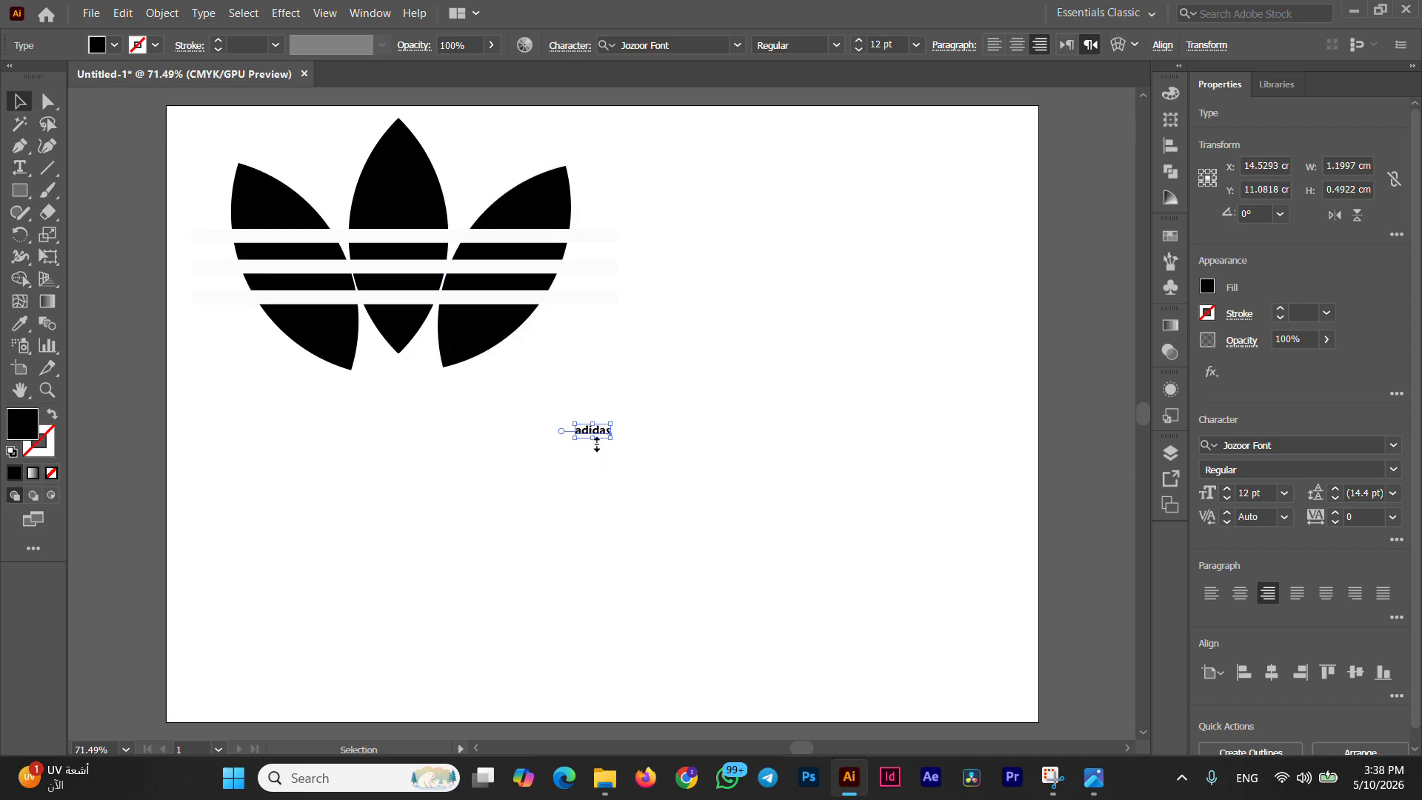
Step: Stretch the adidas text to about 8.2 cm wide and 5.2 cm high
drag(595, 443, 582, 565)
drag(609, 423, 819, 314)
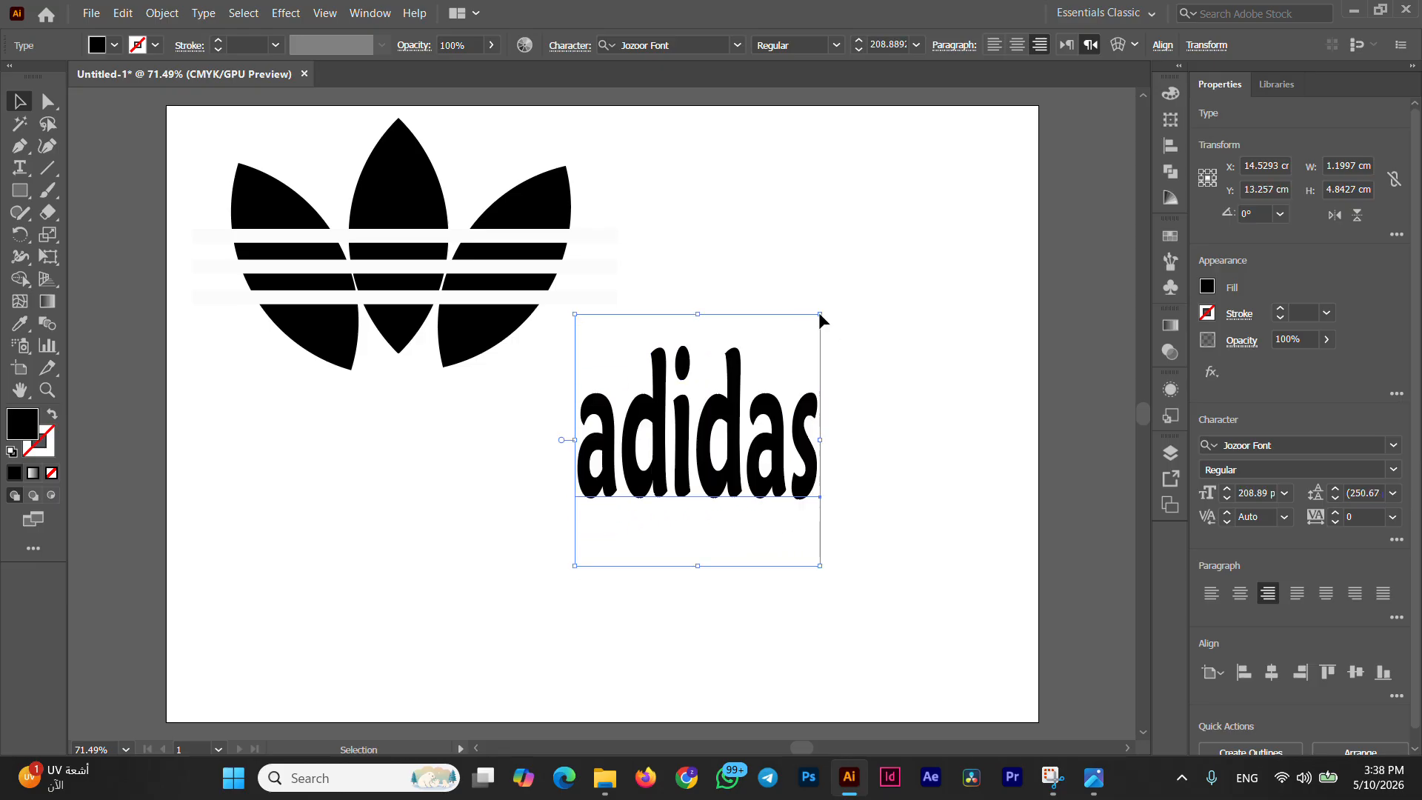
drag(575, 314, 579, 413)
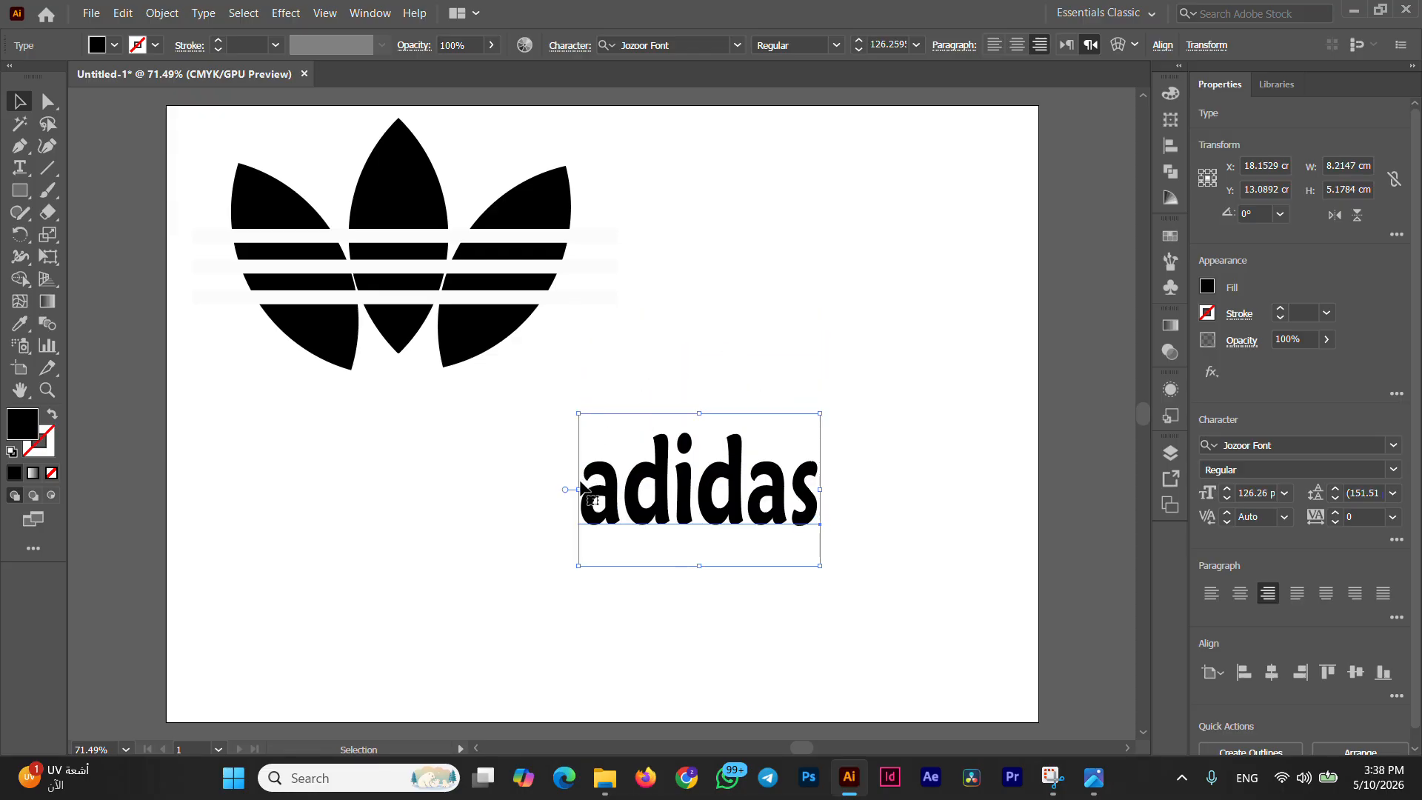
drag(582, 481, 326, 470)
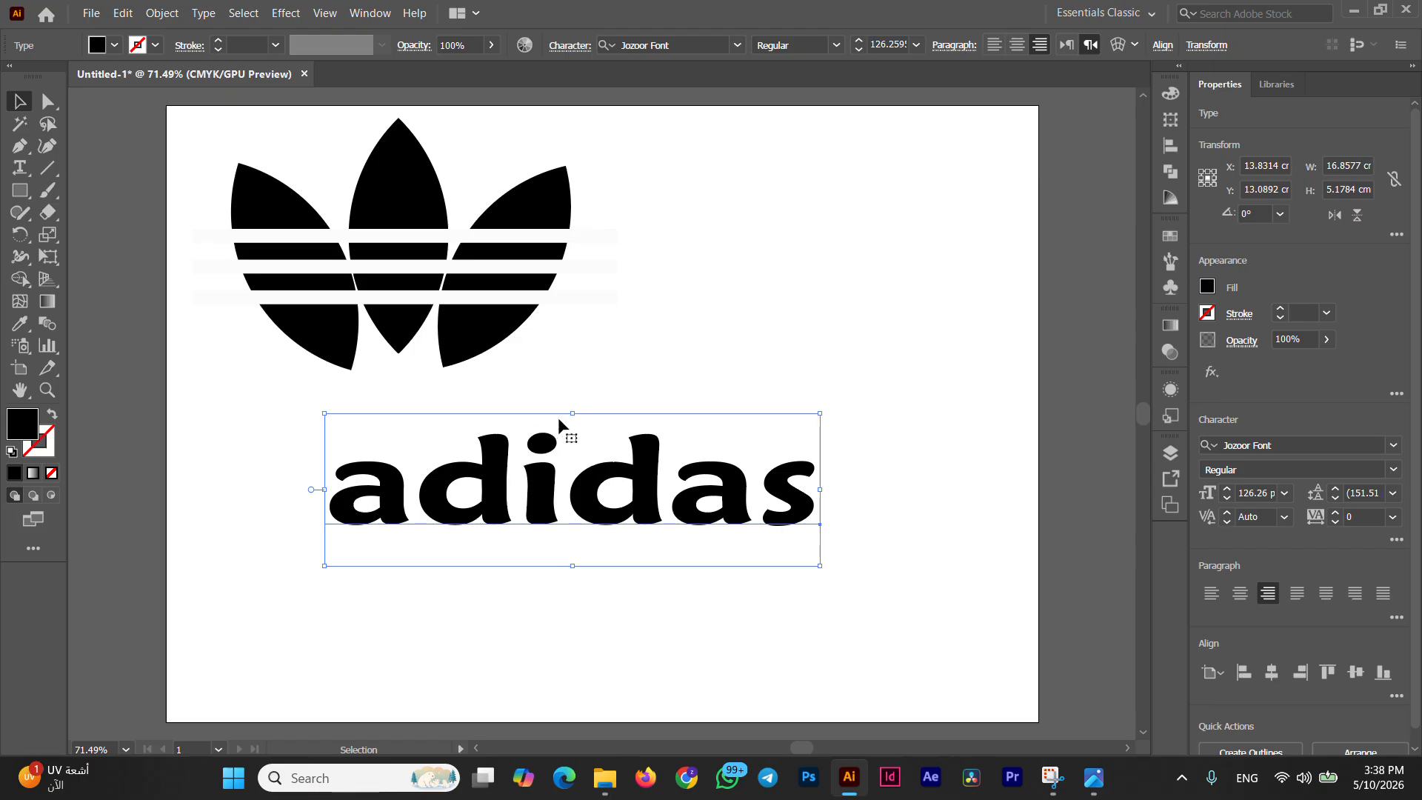
drag(572, 412, 573, 260)
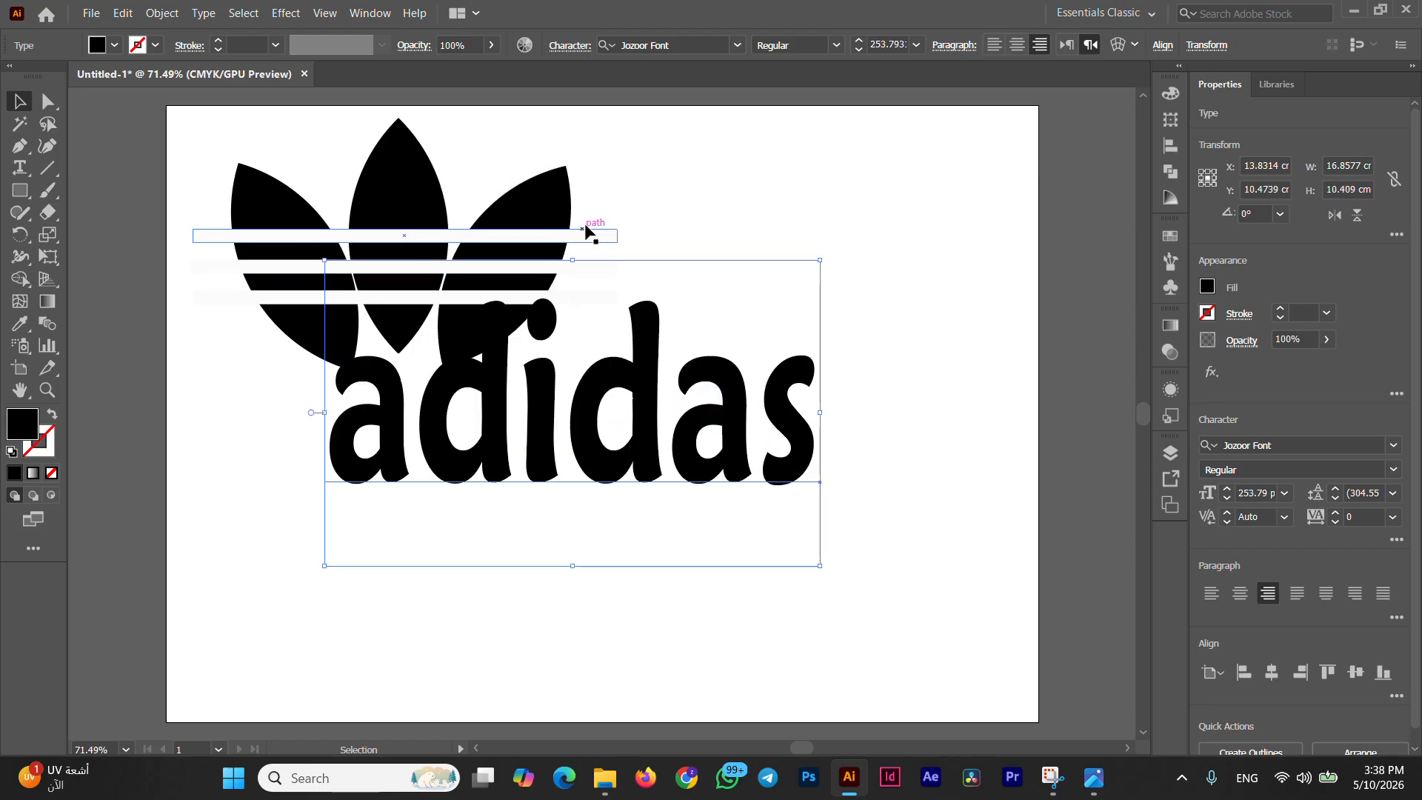
drag(605, 398, 668, 492)
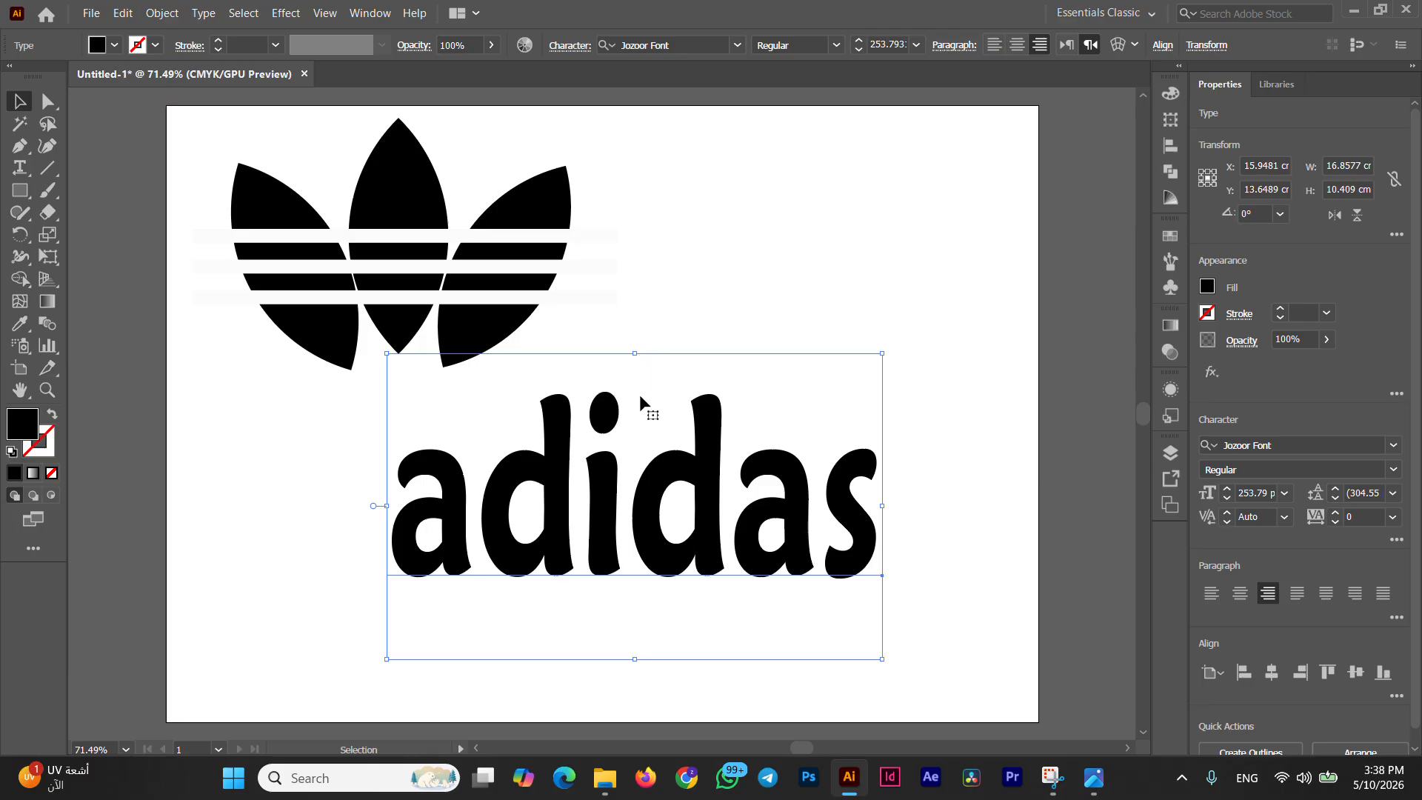
key(ctrl+z)
key(ctrl+z)
key(ctrl+z)
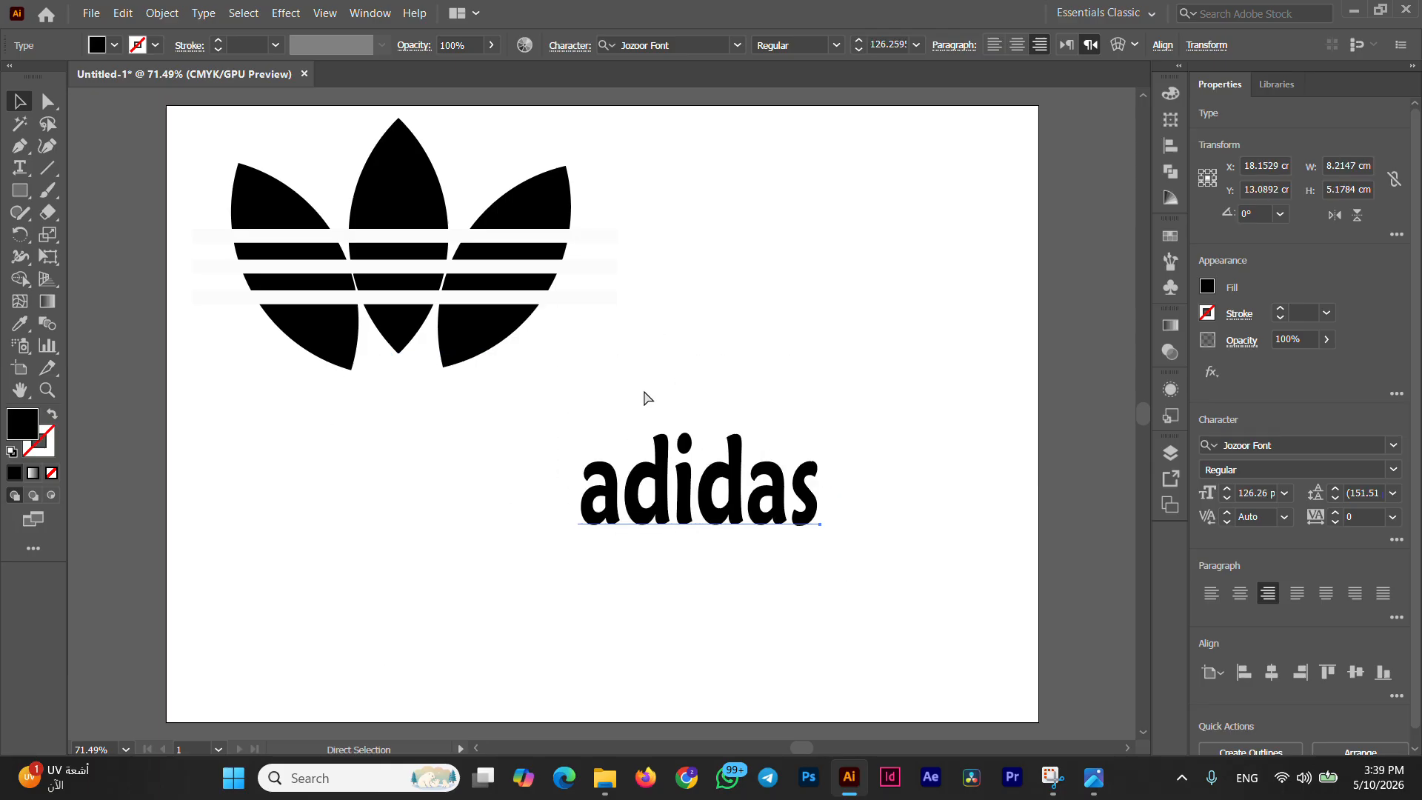
Step: Enlarge the adidas text to about 12.9 × 8.1 cm and move it left to sit below the trefoil
key(v)
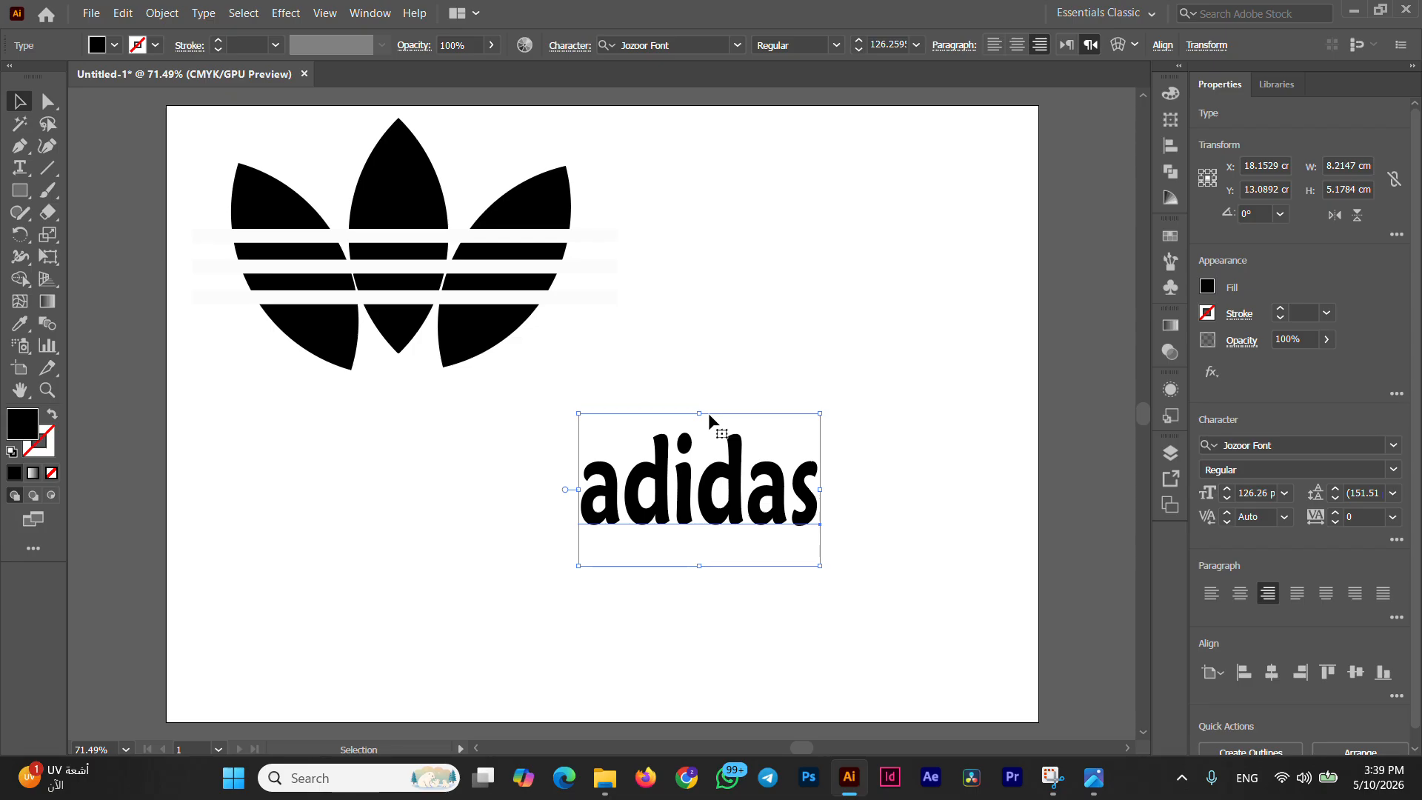
click(511, 500)
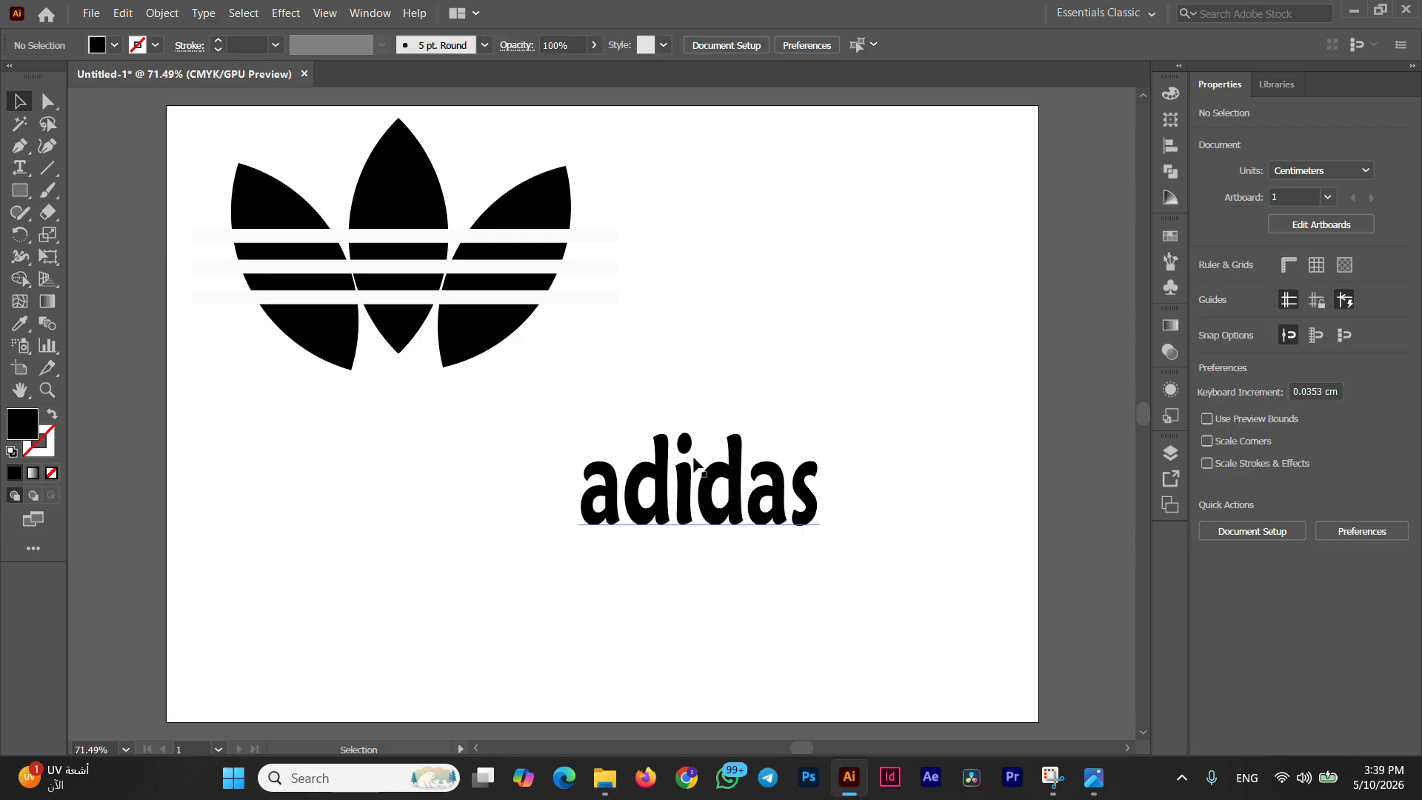
click(724, 513)
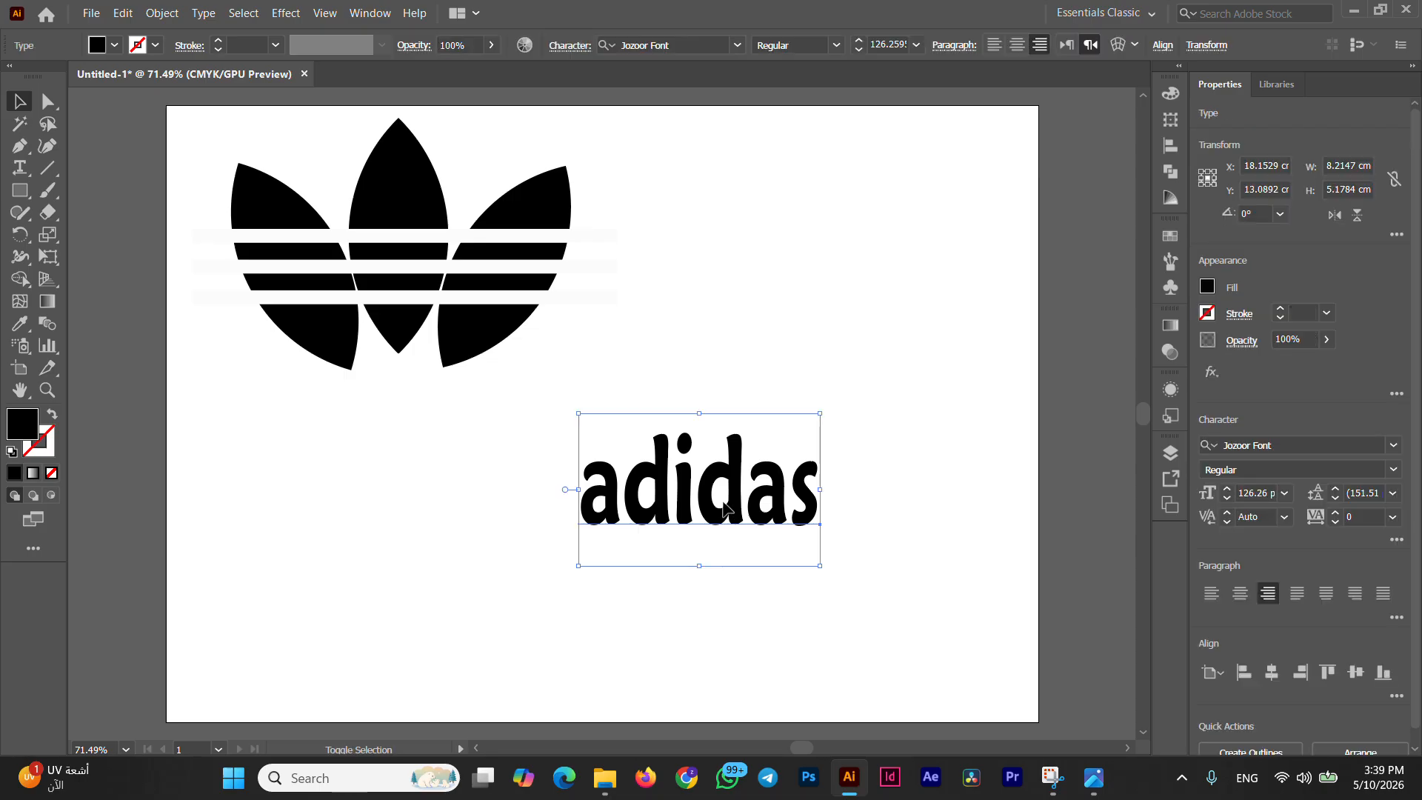
mouse_move(702, 413)
mouse_down()
mouse_move(677, 295)
mouse_move(692, 397)
mouse_move(695, 226)
mouse_move(694, 443)
mouse_move(688, 406)
mouse_up()
click(687, 403)
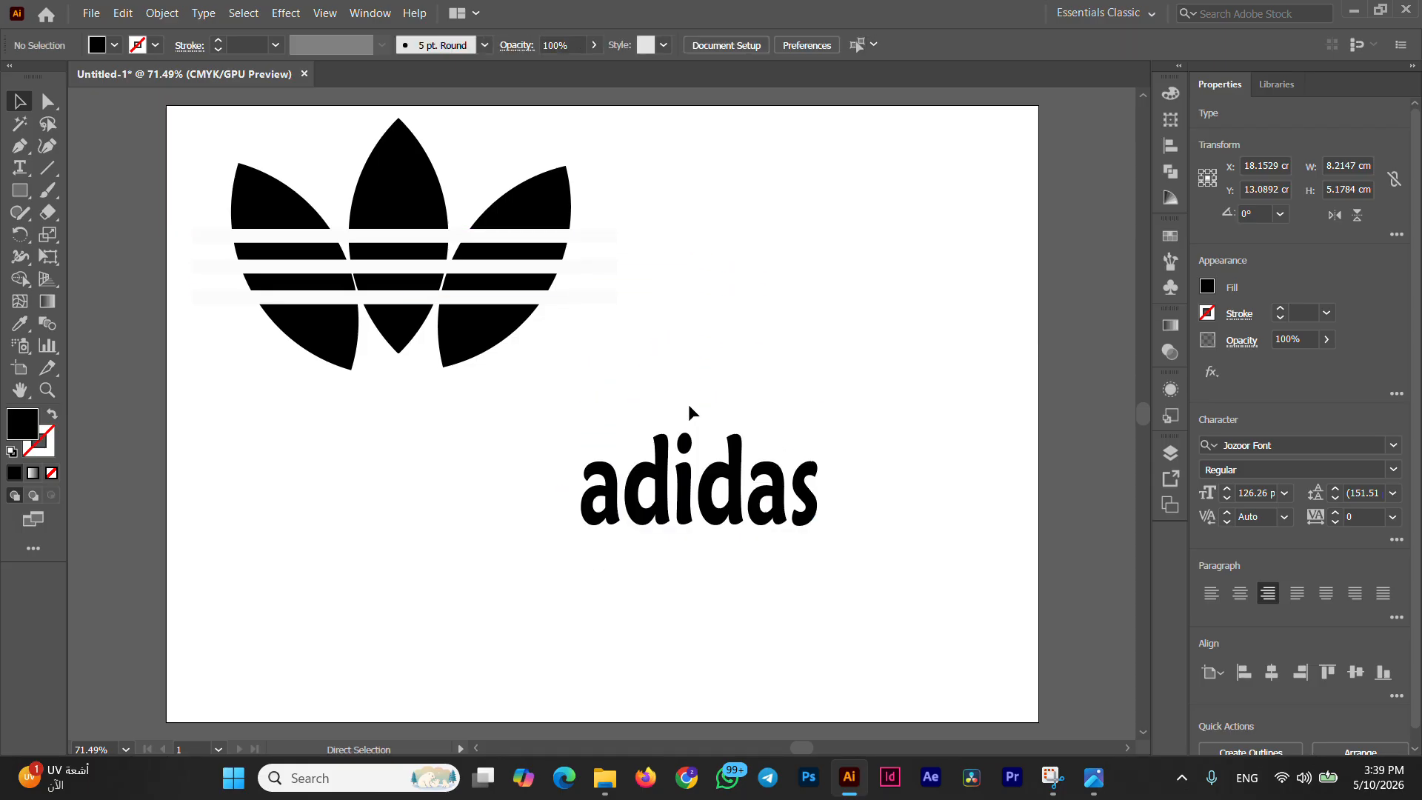
click(696, 465)
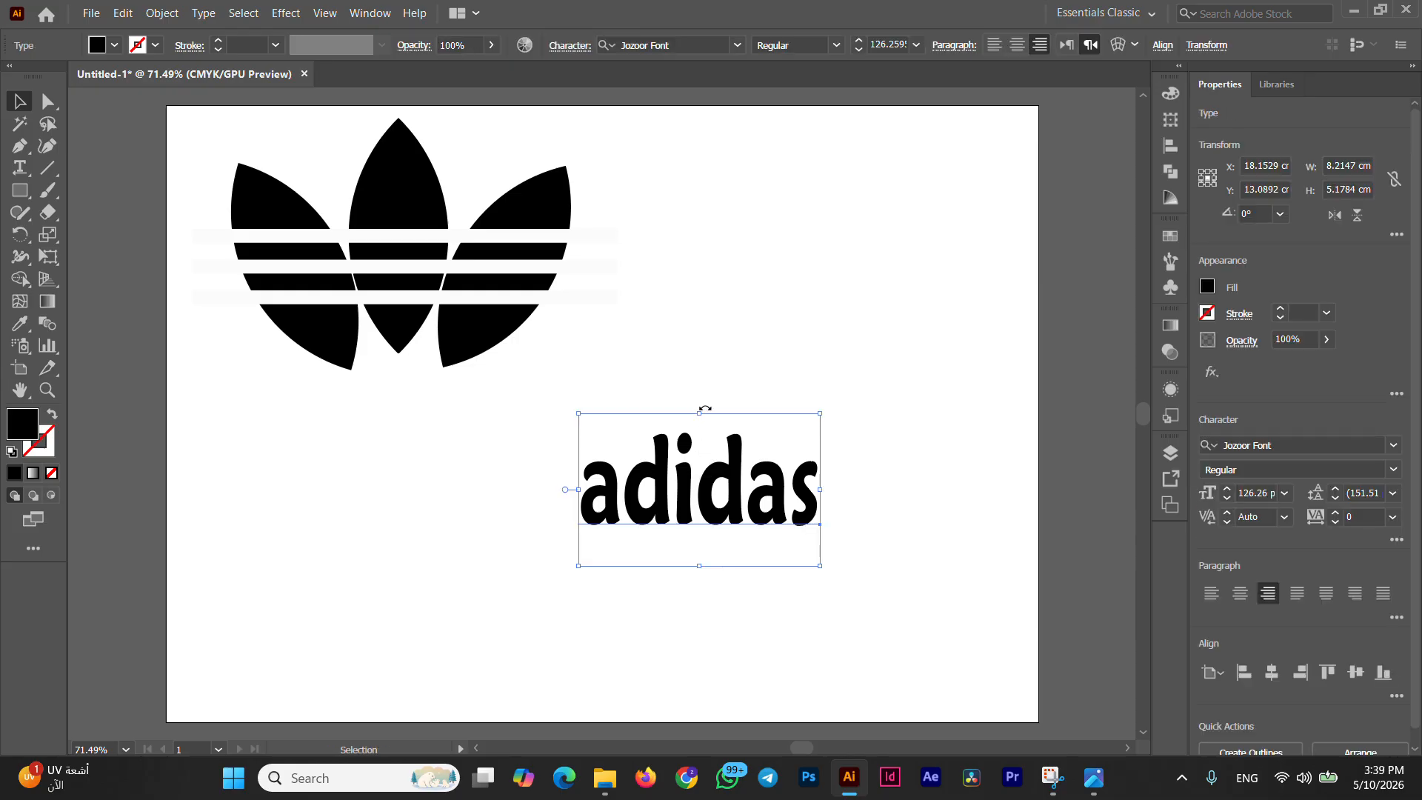
drag(699, 412, 688, 329)
drag(694, 449, 568, 483)
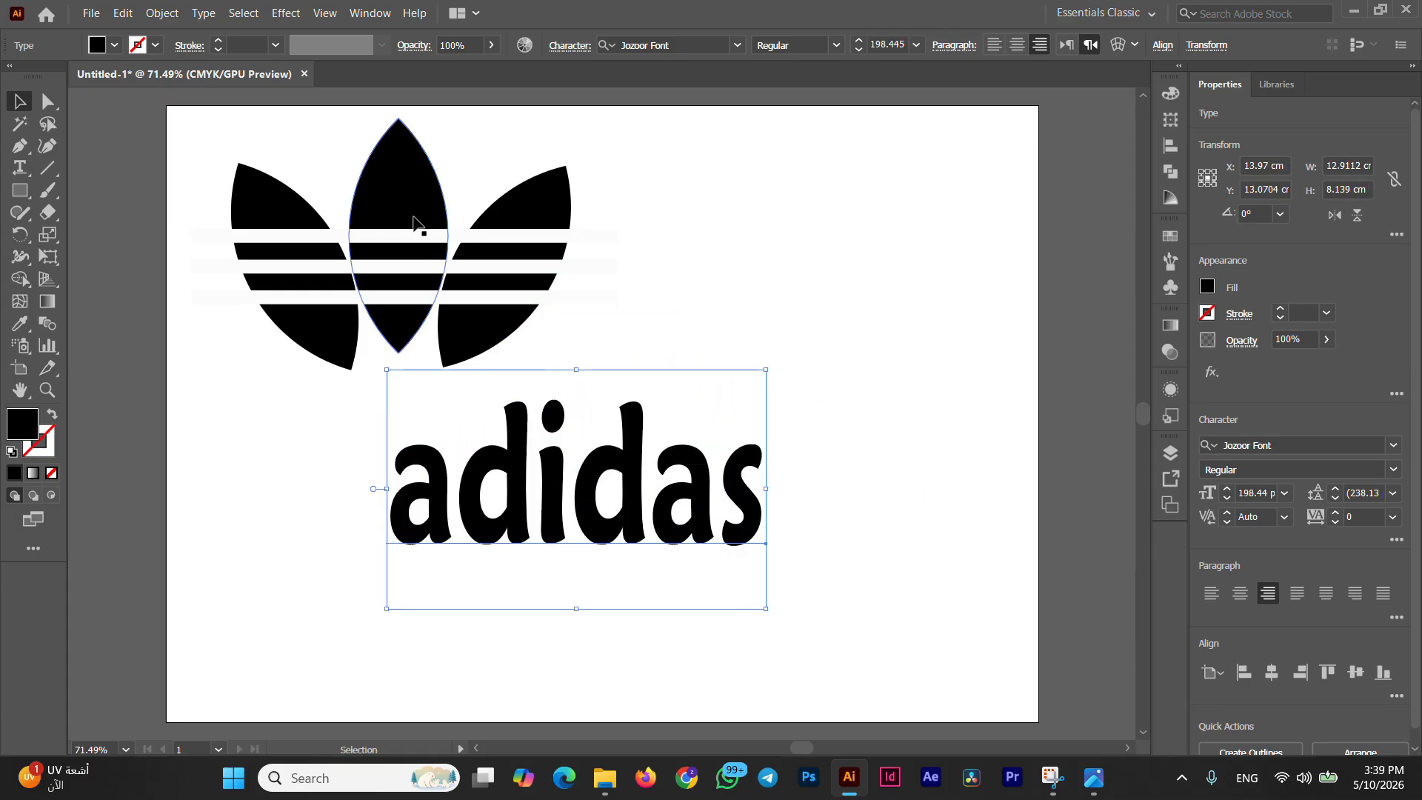
Step: Move the three leaves and the upper two stripes about 7 cm right and 0.8 cm down, above the adidas text
drag(250, 127, 524, 296)
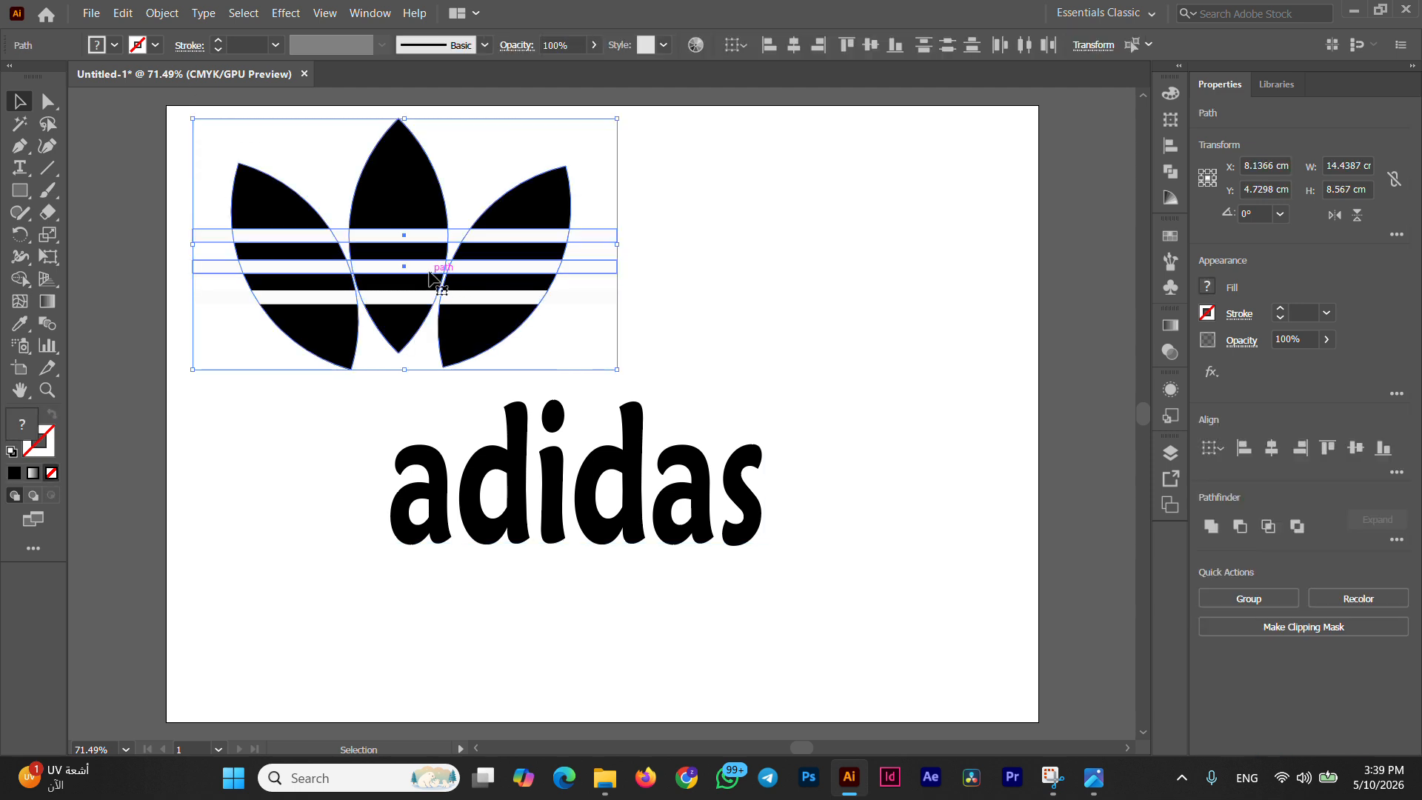
drag(415, 199, 621, 222)
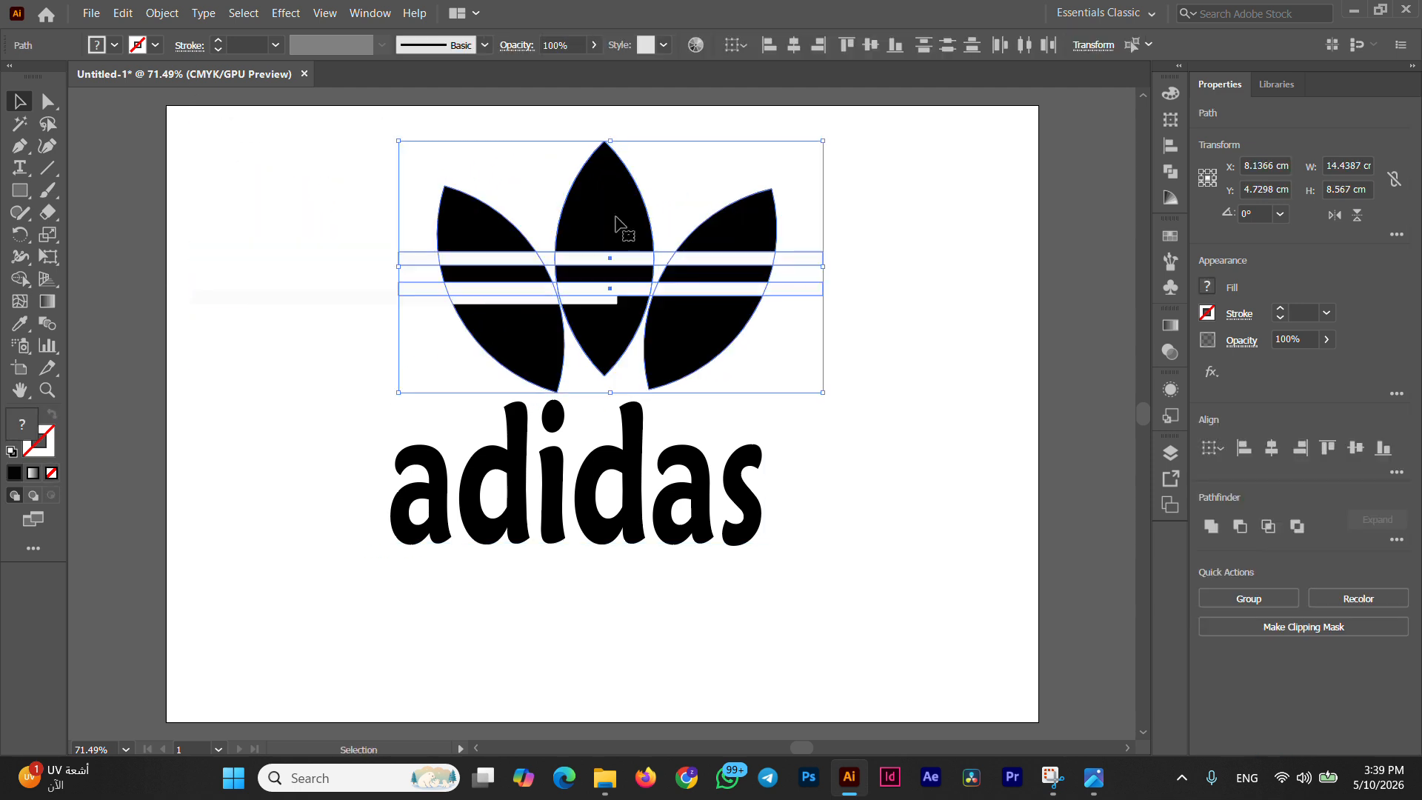
Step: Move the adidas text about 2 cm right and 2.4 cm down, farther below the trefoil
click(582, 485)
drag(582, 485, 639, 554)
Step: Move the misplaced third white stripe across the leaves below the second stripe, to about X 14.6 cm, Y 7.4 cm
drag(356, 117, 850, 315)
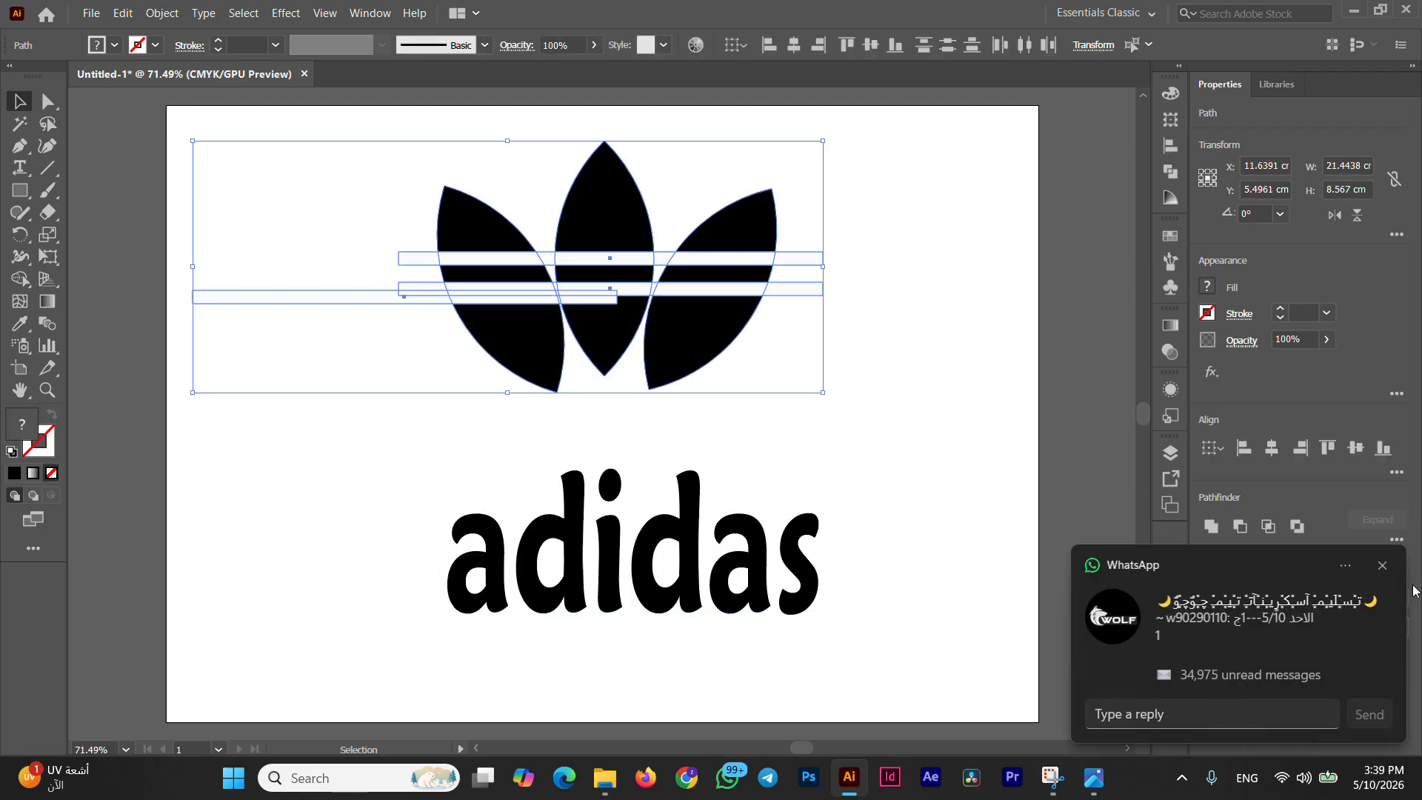
click(1382, 566)
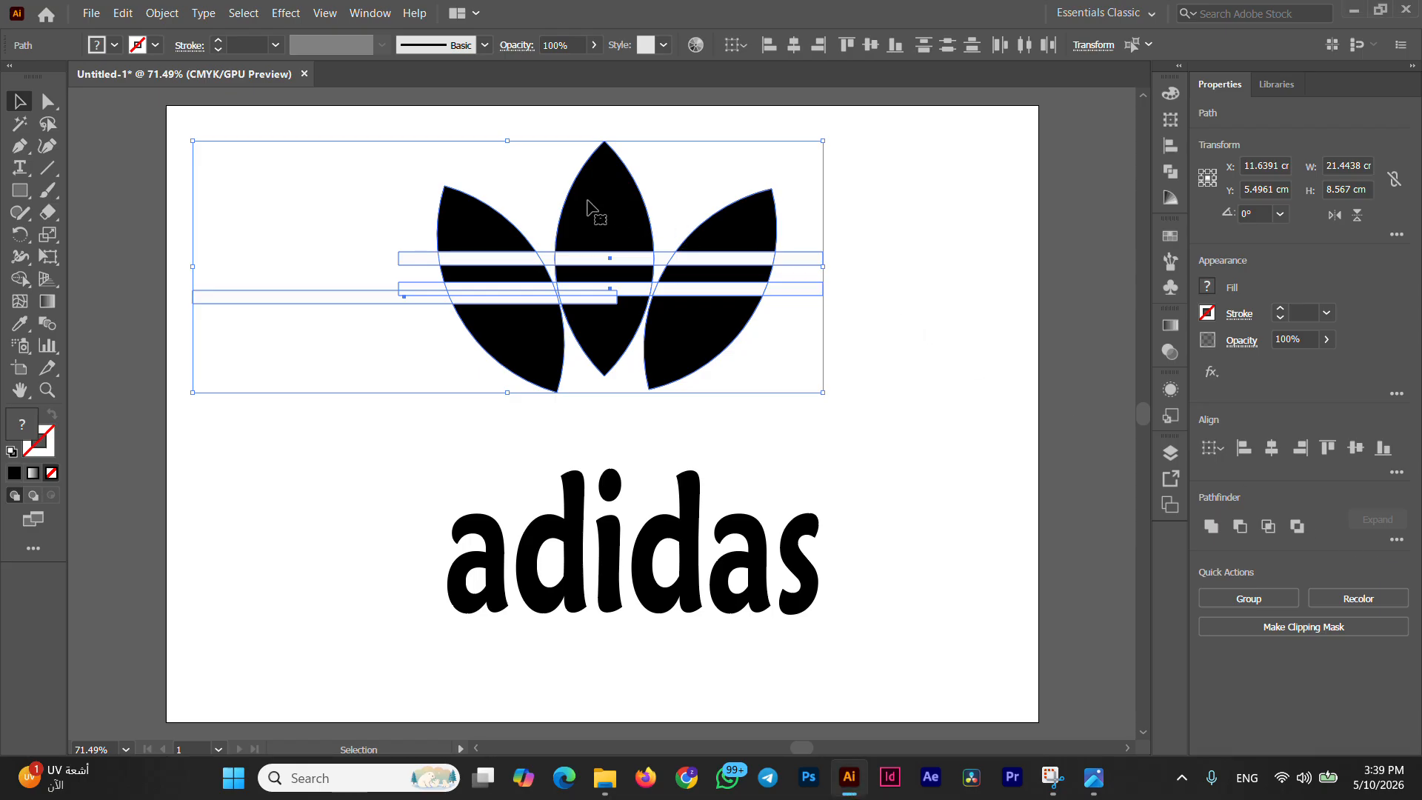
click(880, 279)
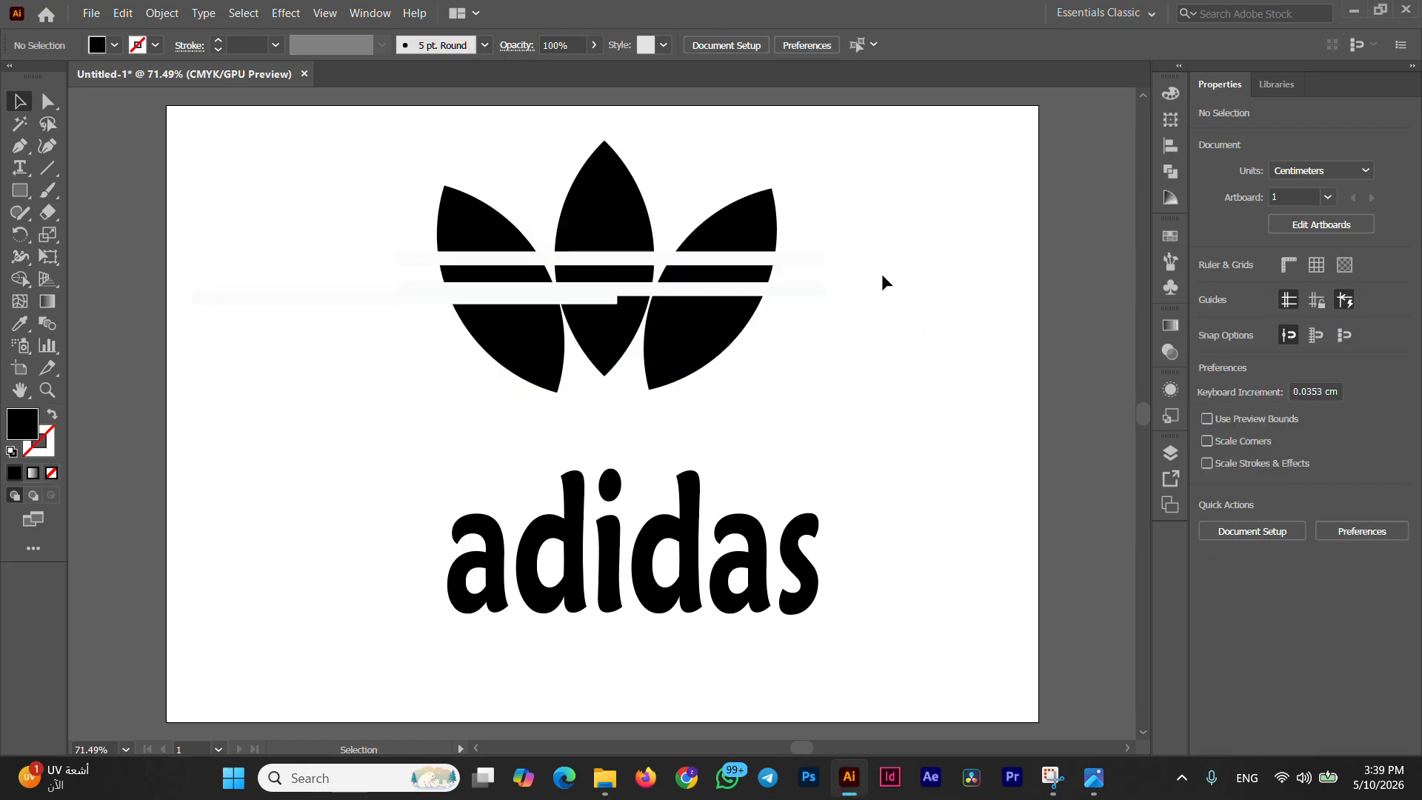
click(409, 299)
drag(412, 298, 617, 326)
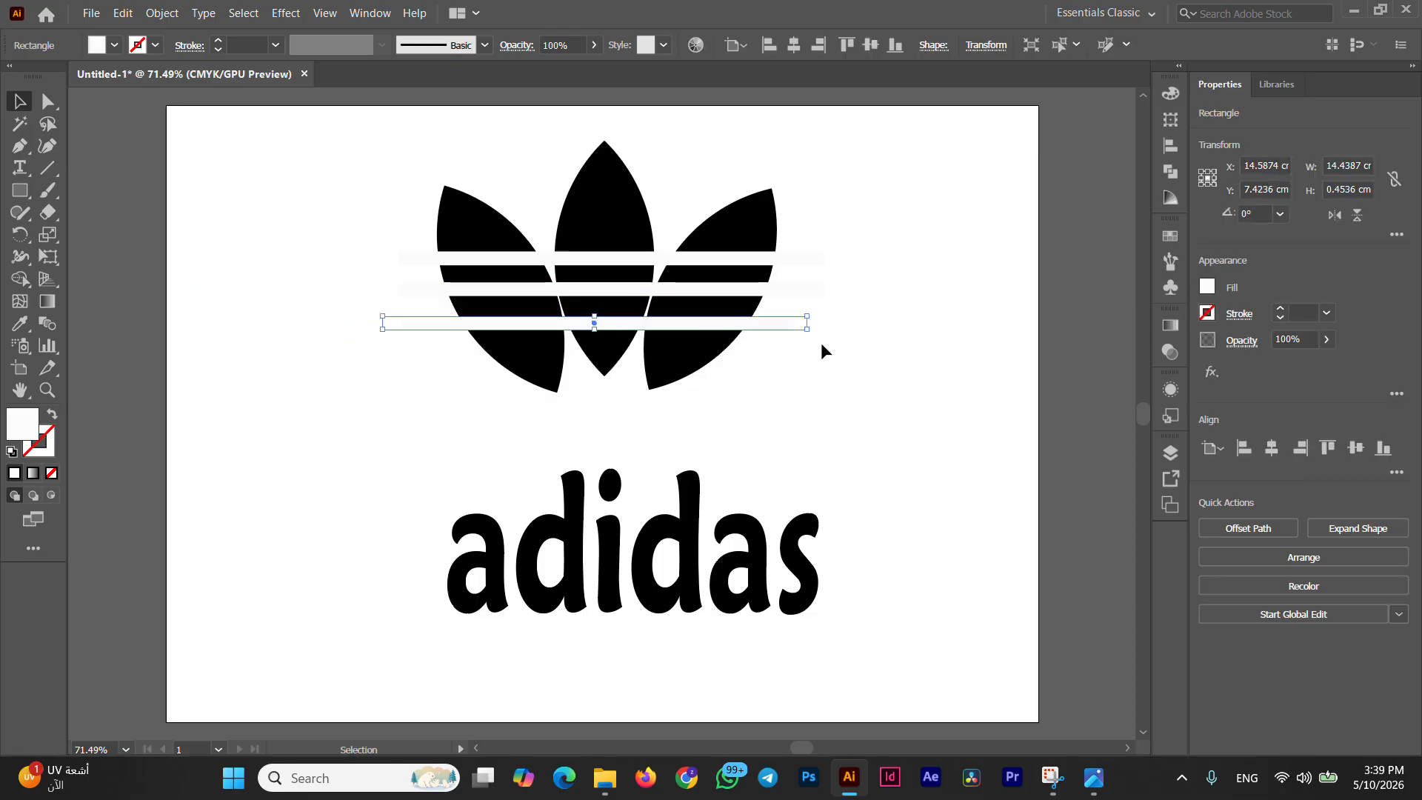
click(871, 326)
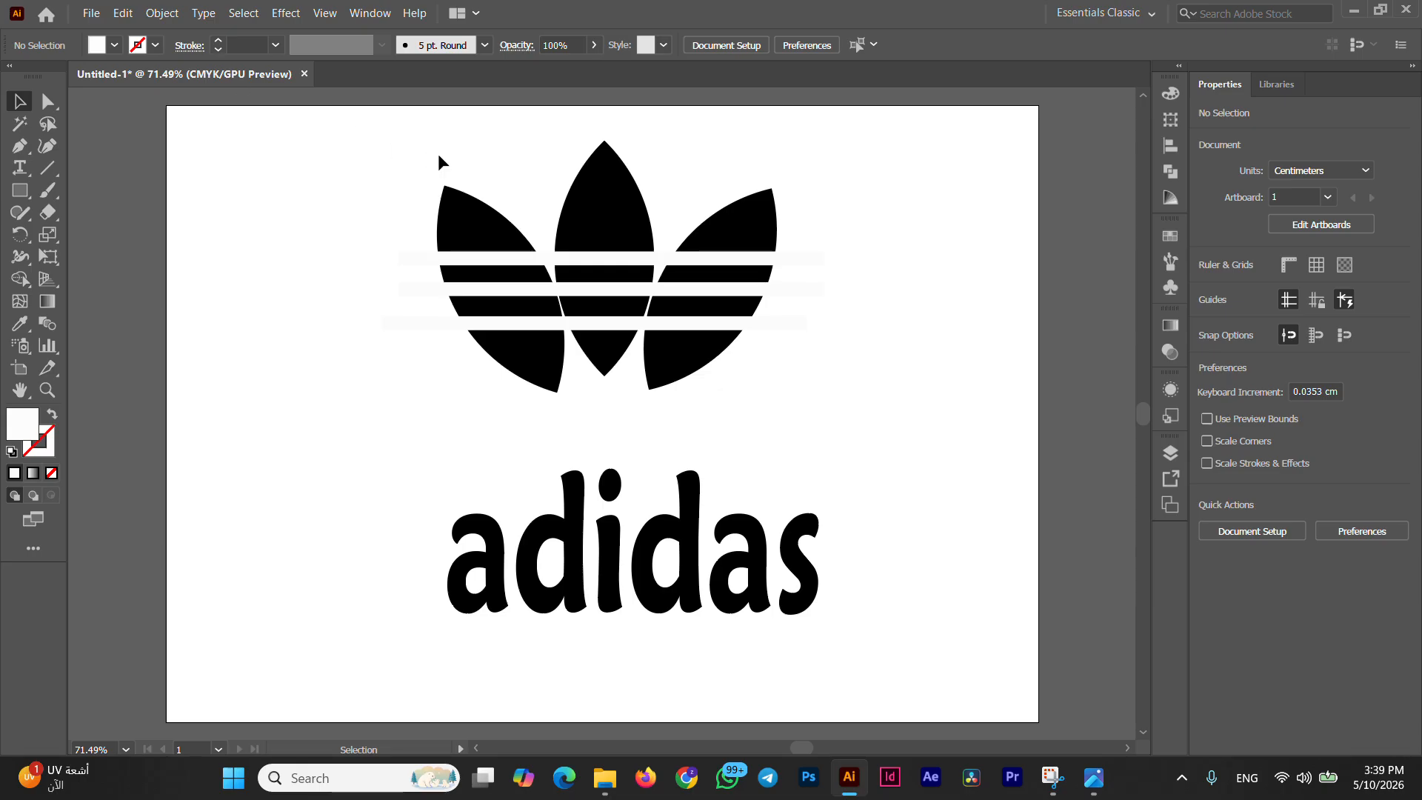
Step: Move the whole trefoil with its three stripes about 0.8 cm right and 1.7 cm down, closer to the adidas text
drag(365, 123, 810, 411)
drag(597, 223, 635, 260)
click(389, 208)
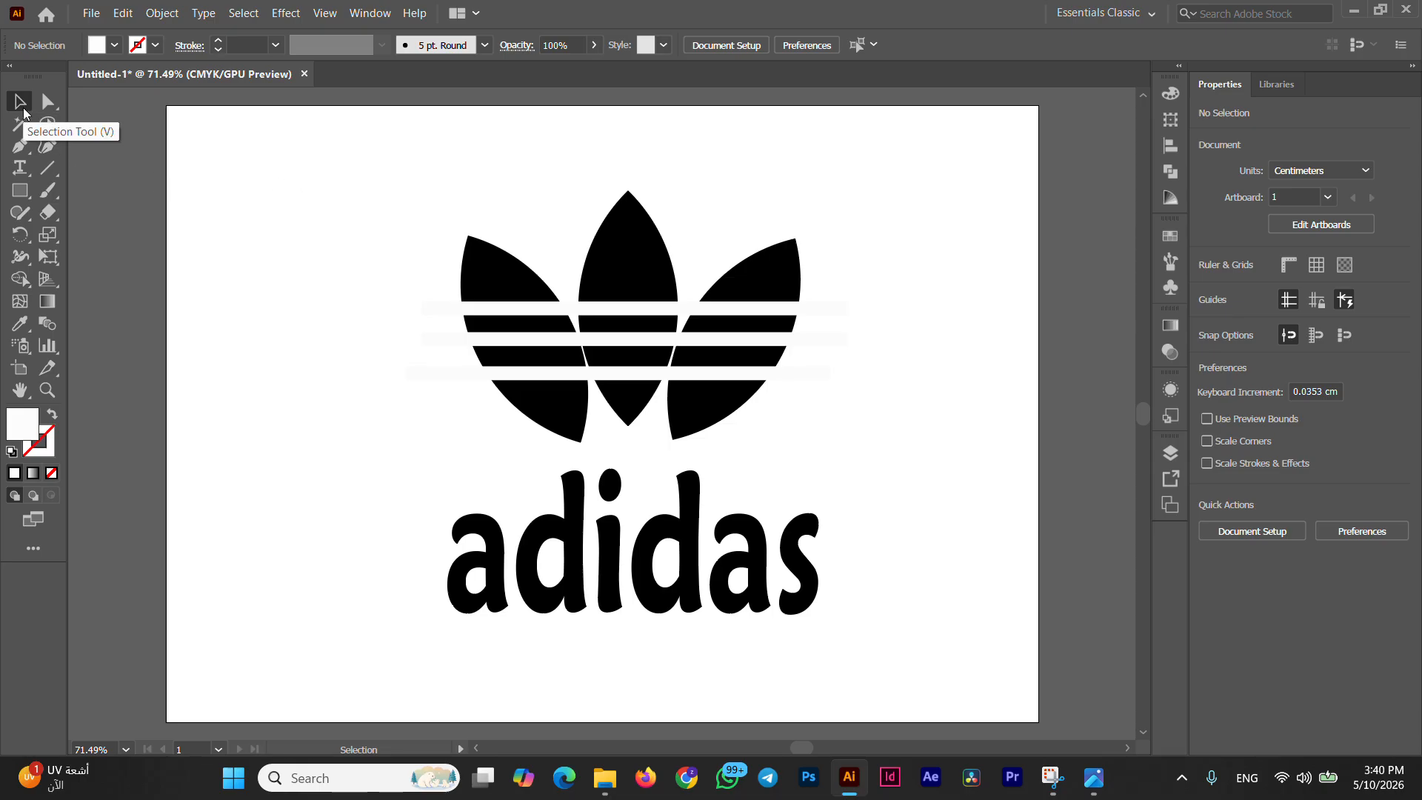
Step: Preview other fonts on the adidas text and move it clear of the trefoil, to about X 3.6 cm, Y 5.1 cm
click(568, 528)
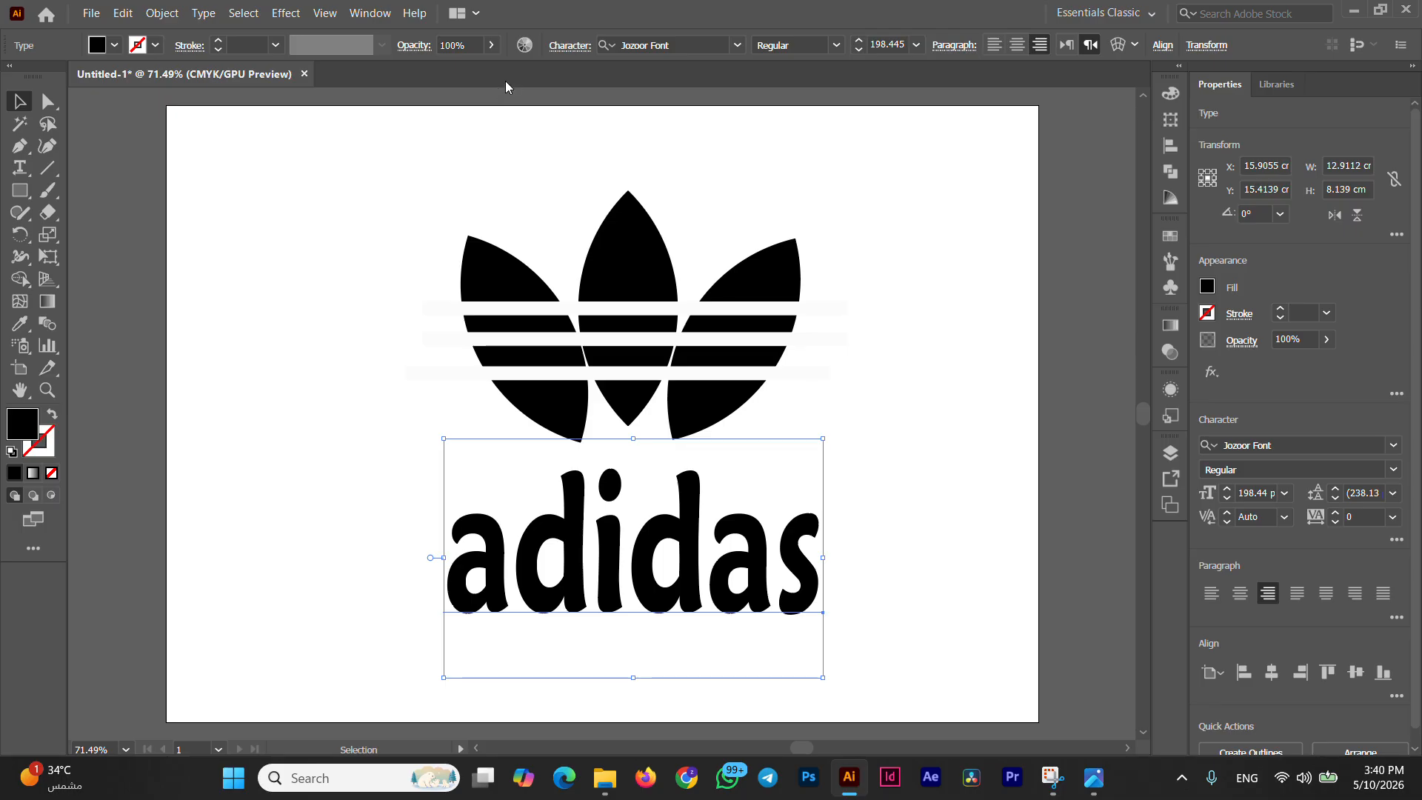
click(737, 46)
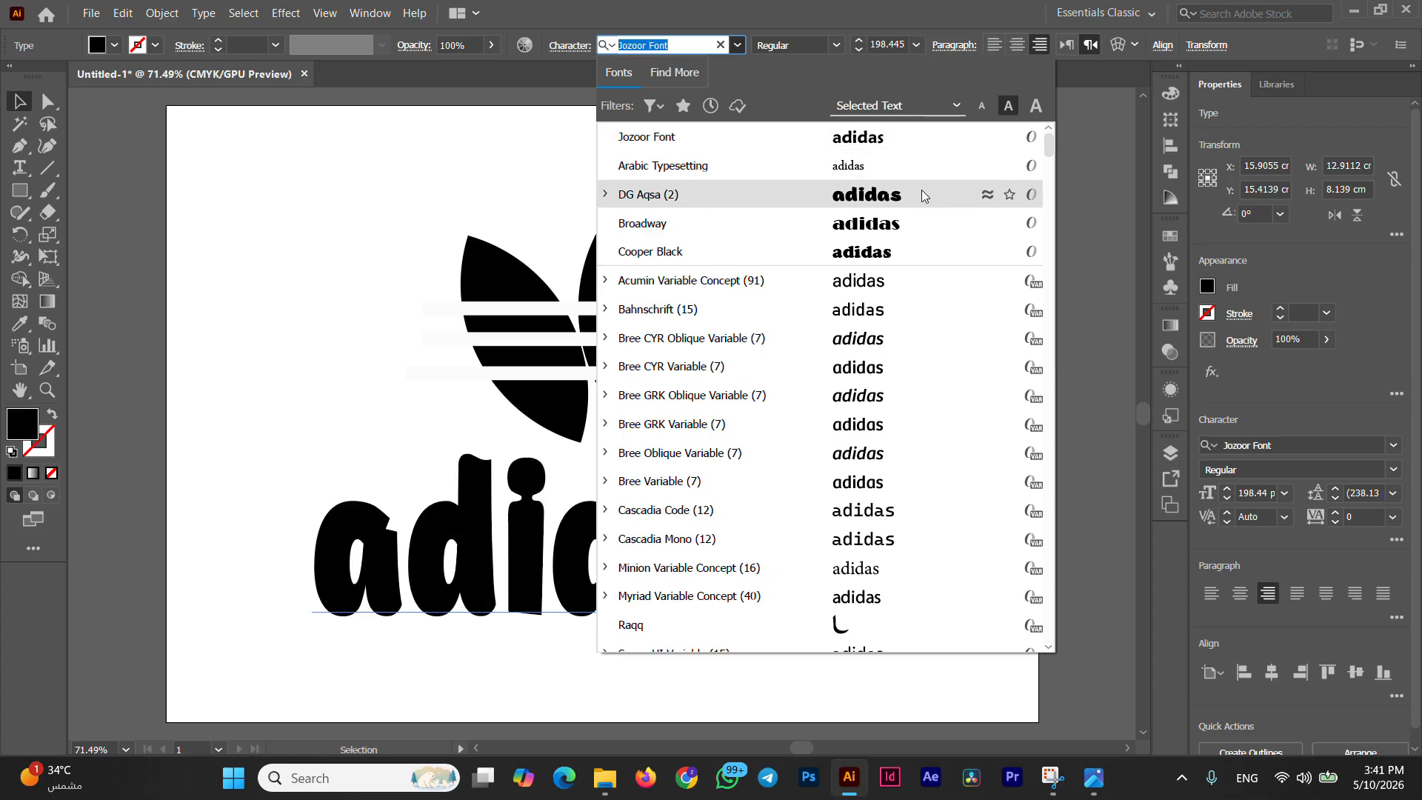
click(323, 145)
drag(643, 565, 280, 259)
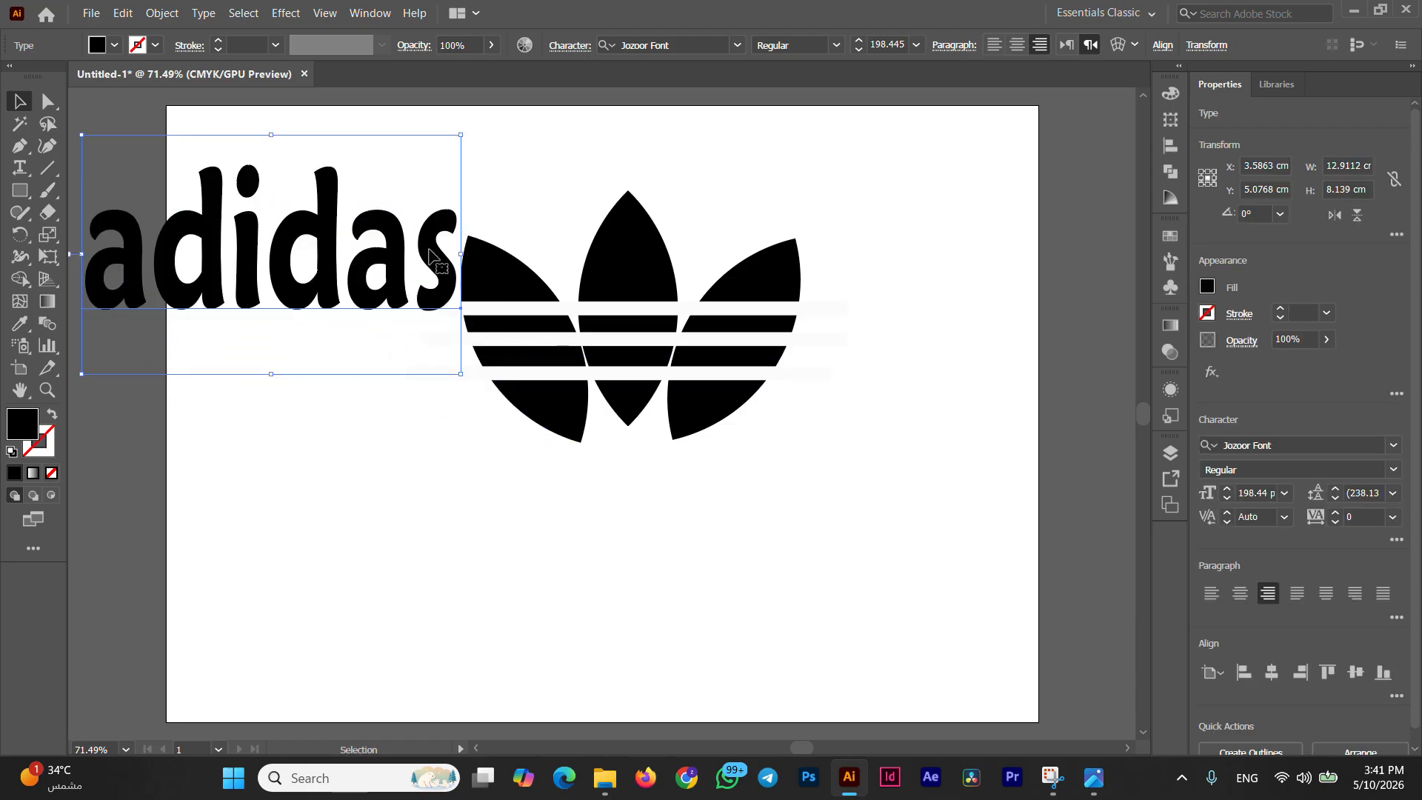
click(552, 503)
click(343, 303)
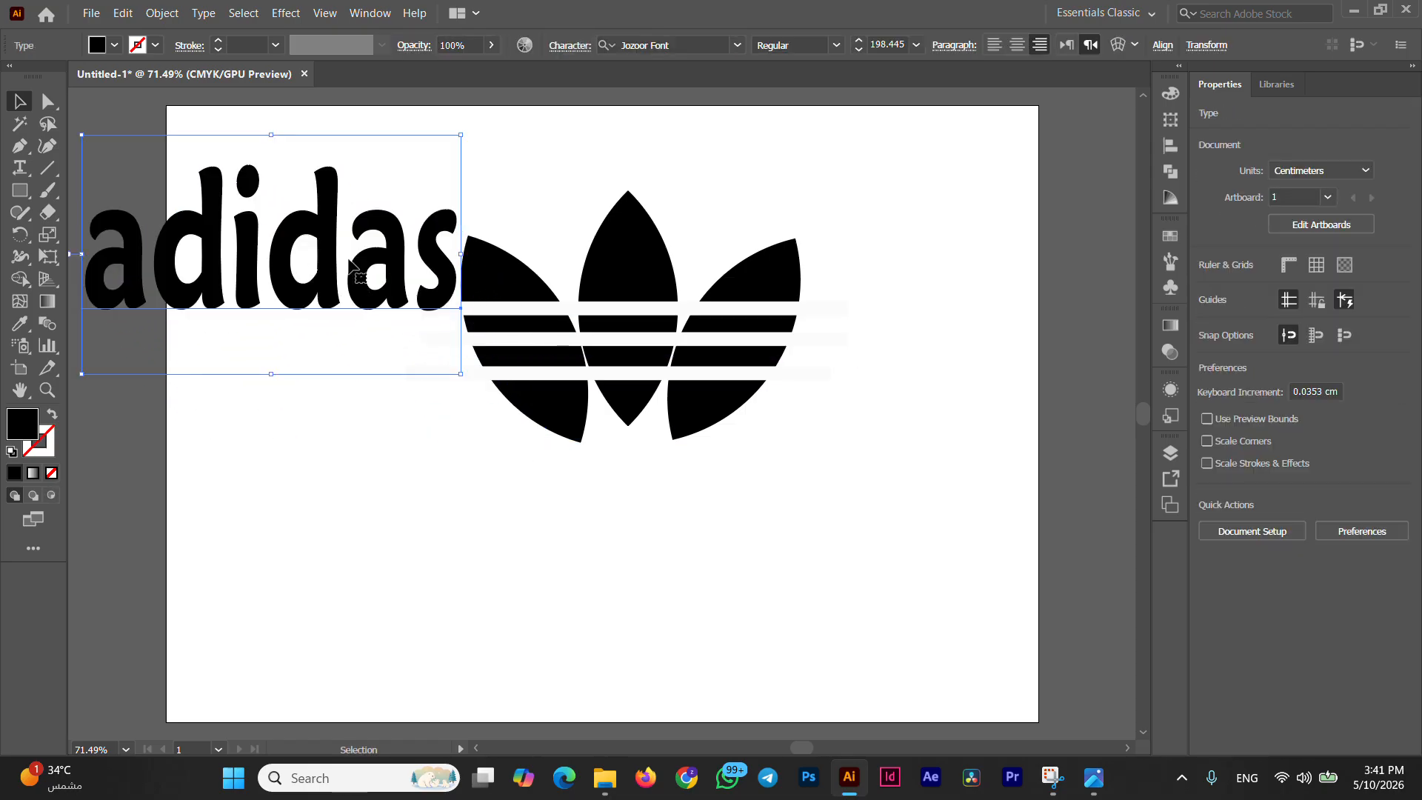
Step: Change the font of the adidas text to DIN Next LT Arabic Heavy
click(740, 50)
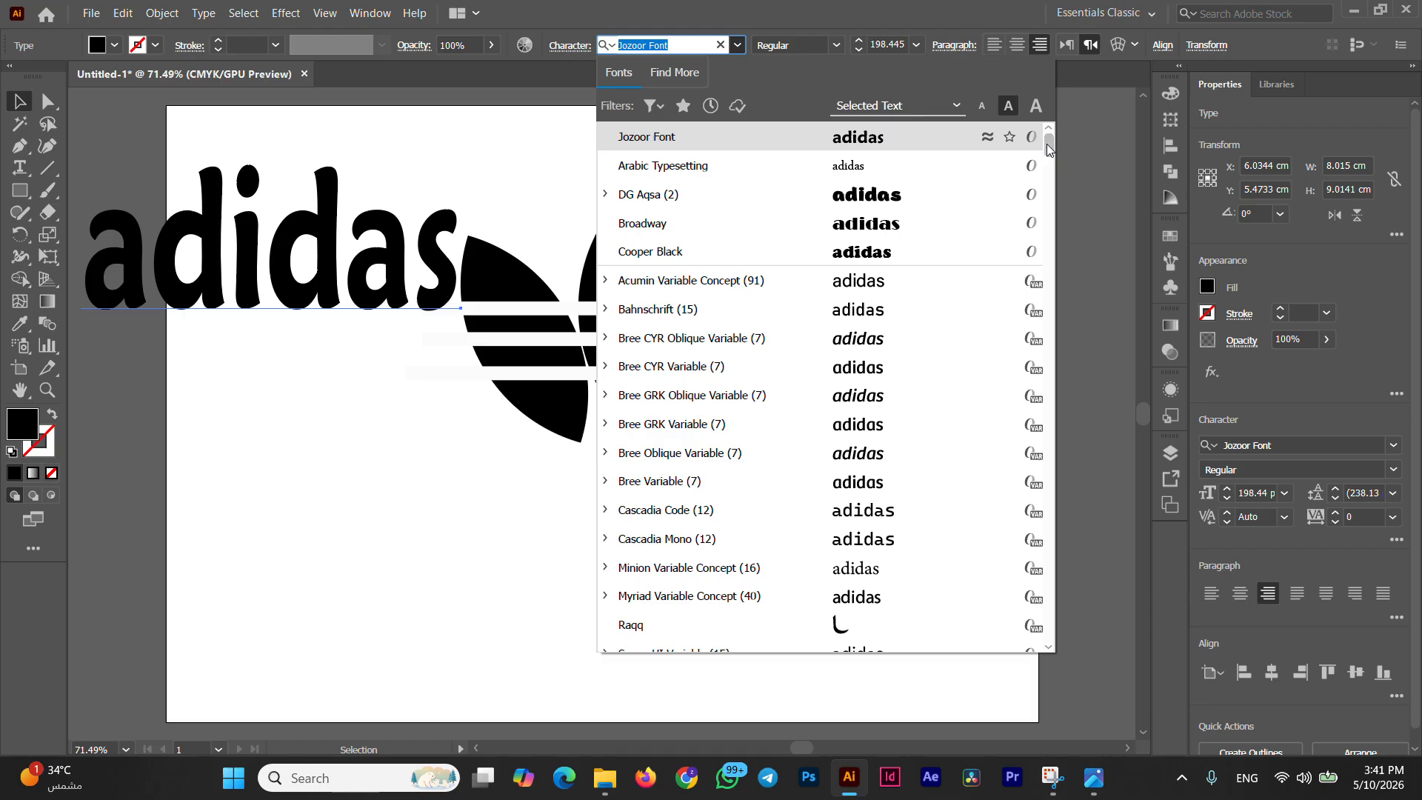
drag(1047, 144, 1049, 217)
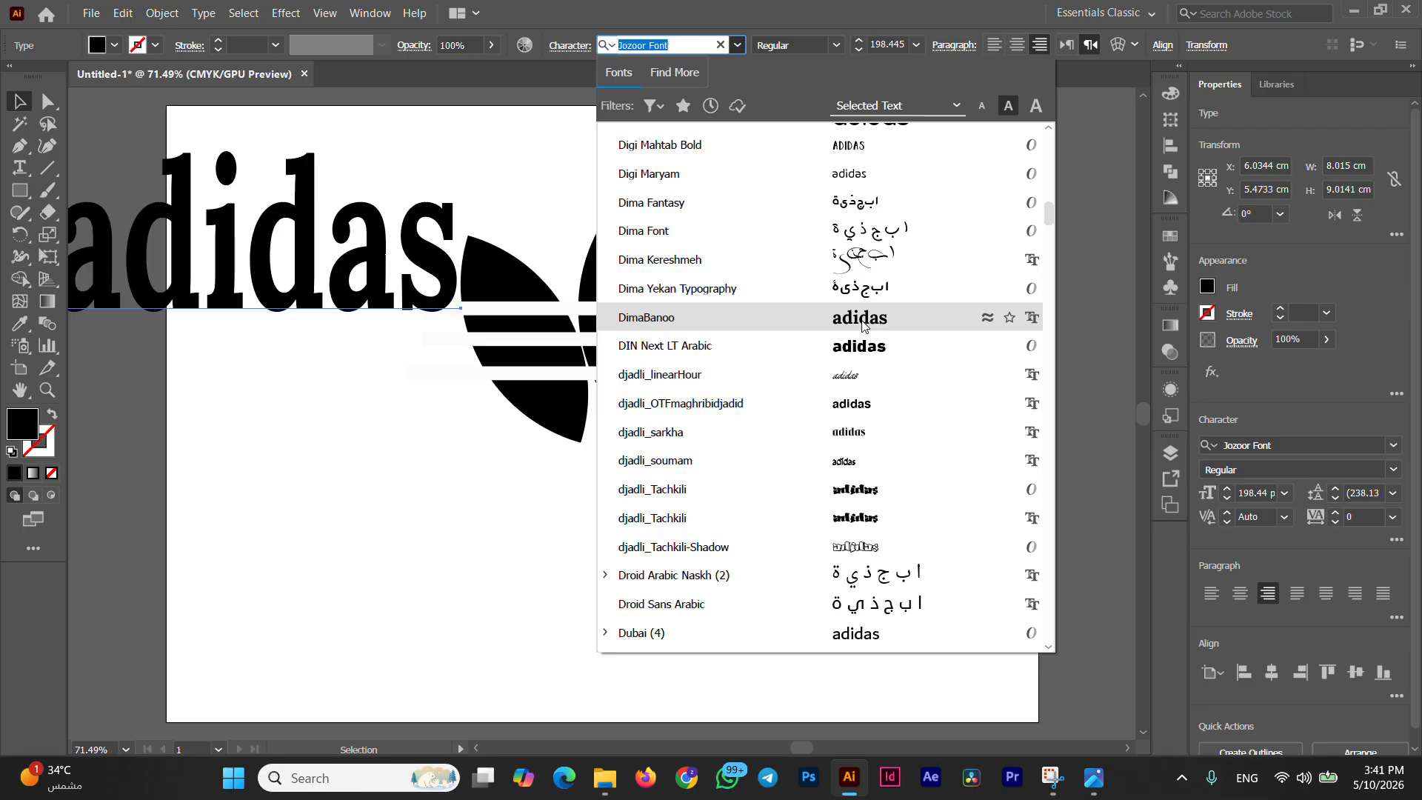
key(Escape)
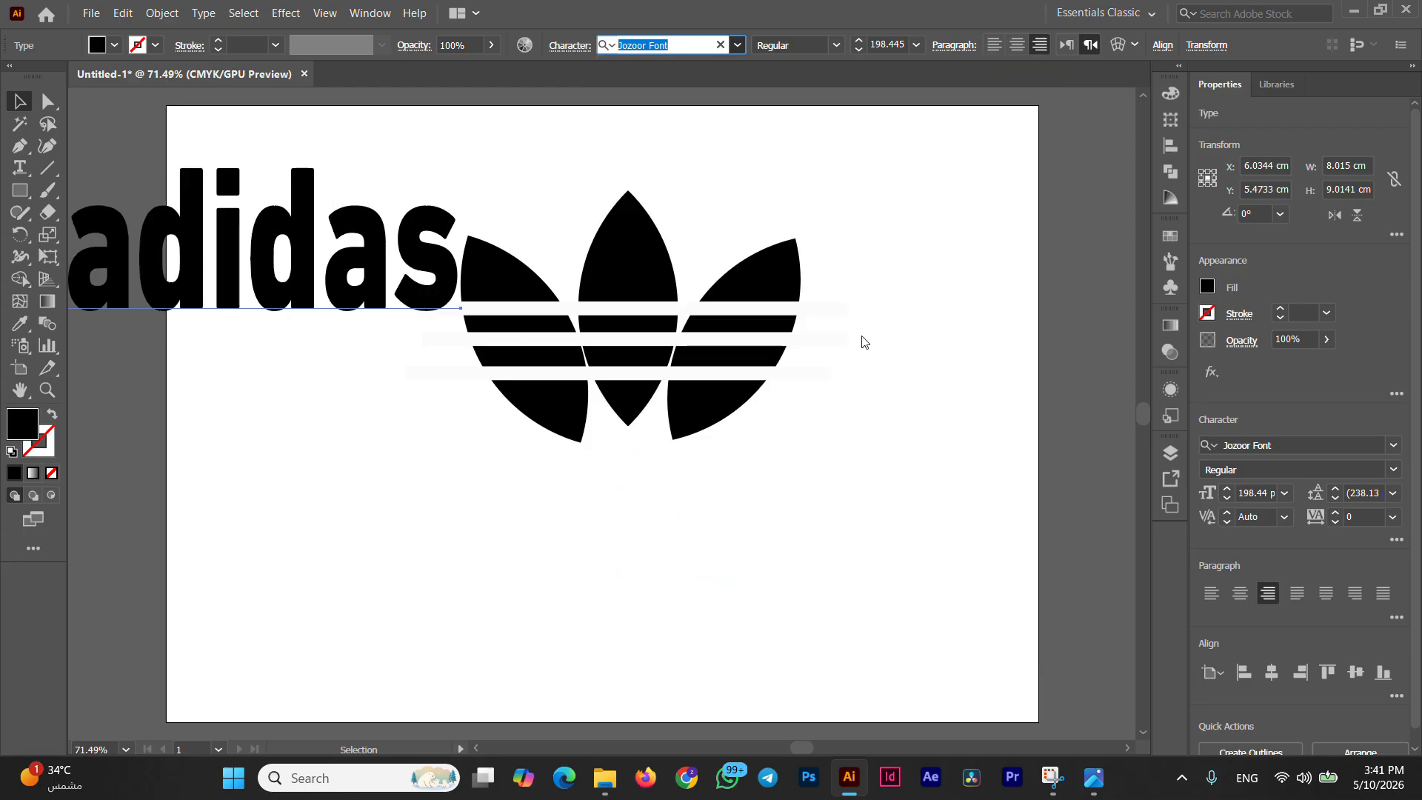
key(Escape)
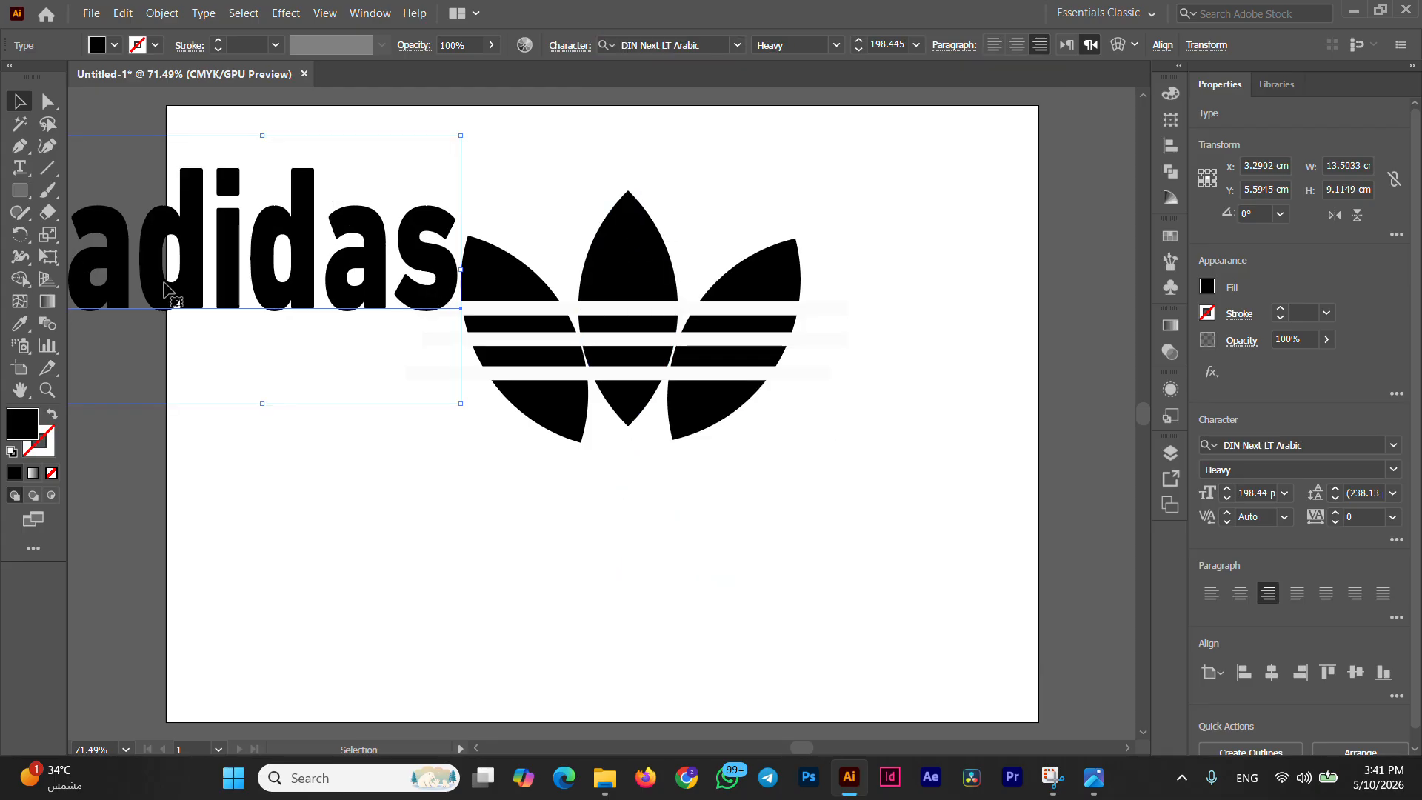
Step: Move the adidas text back below the trefoil, roughly centred under the leaves
drag(231, 268, 596, 592)
click(874, 350)
drag(635, 535, 605, 547)
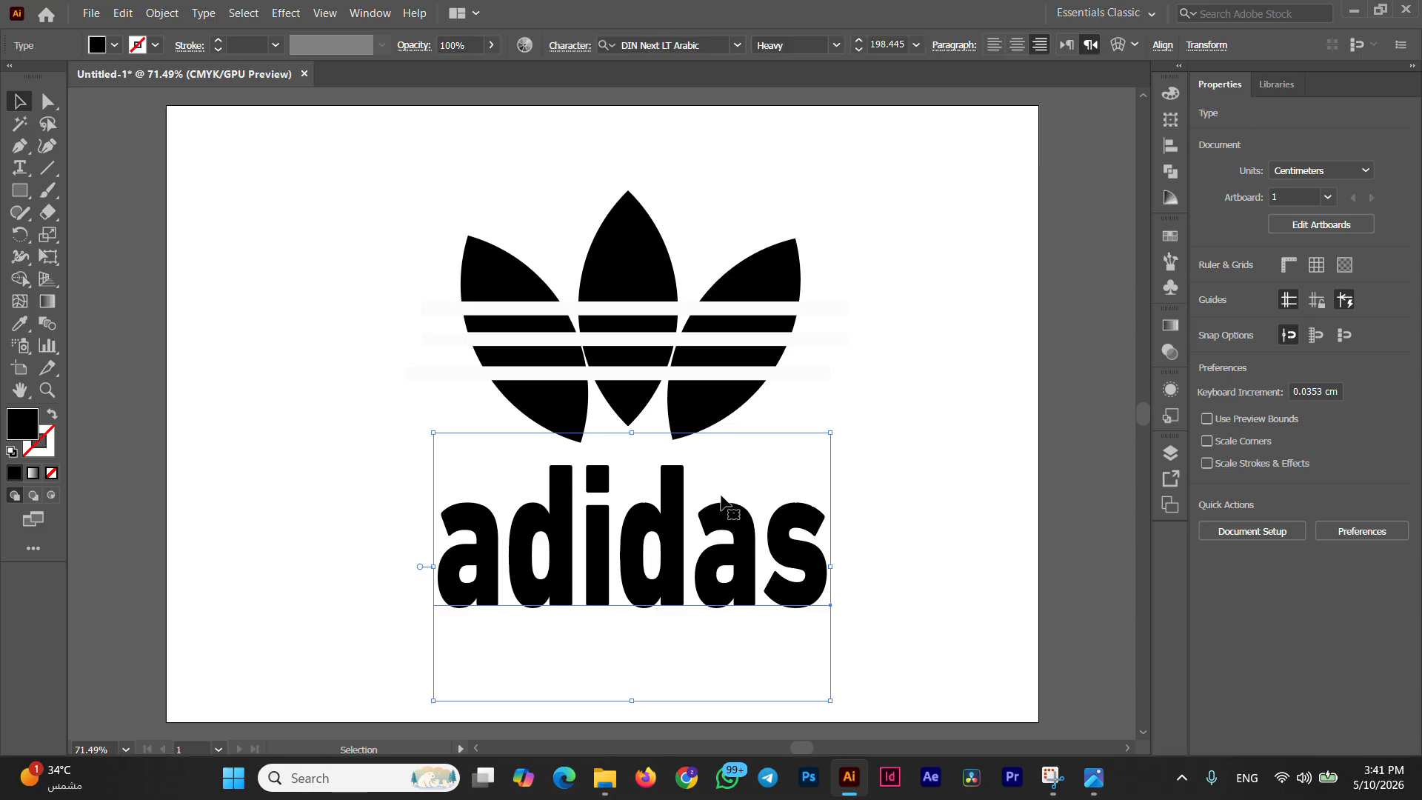
click(930, 356)
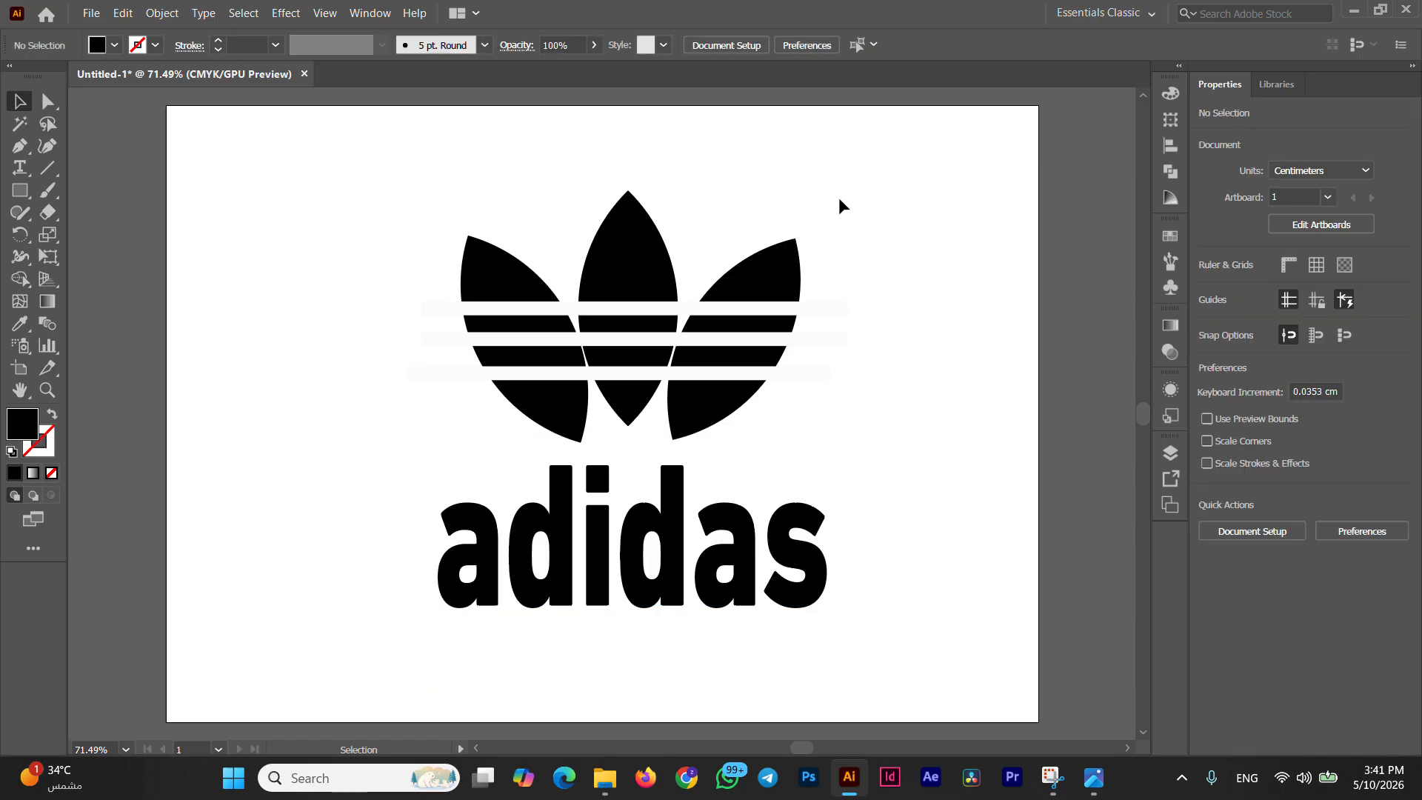
Step: Delete the adidas text below the trefoil
drag(384, 436, 841, 581)
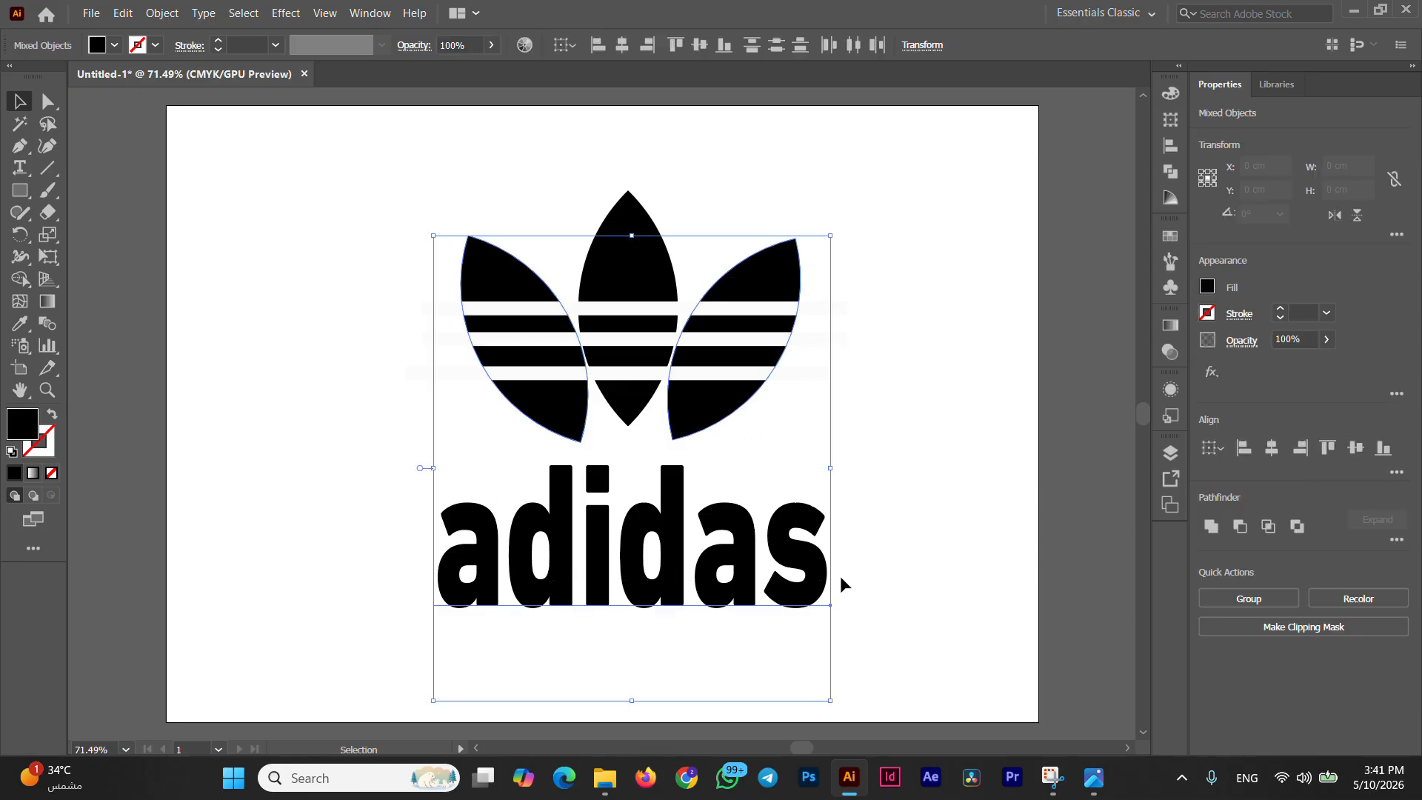
click(206, 371)
click(440, 512)
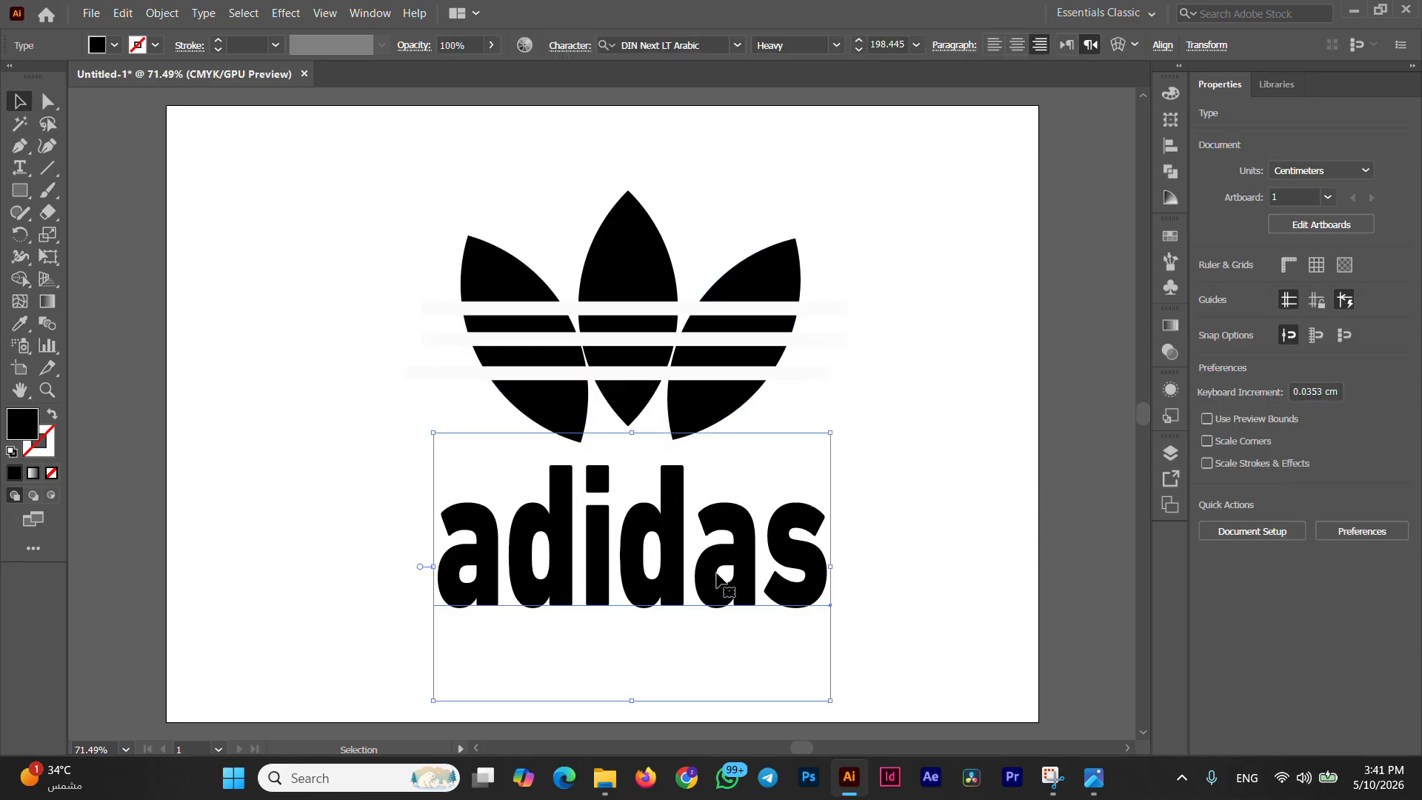
key(Delete)
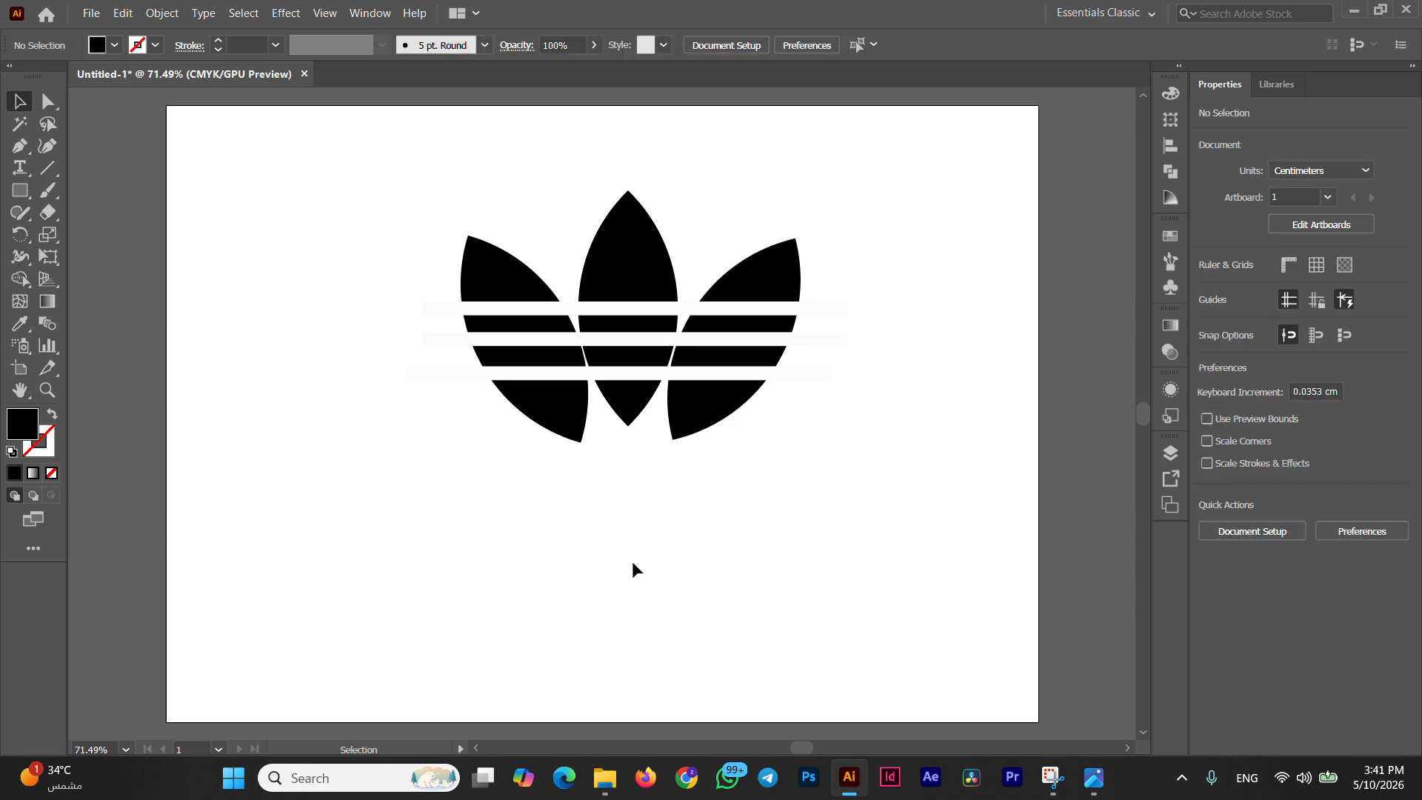
Step: Add the Arabic text "لوجو" in 12 pt DIN Next LT Arabic Heavy below the trefoil
click(20, 168)
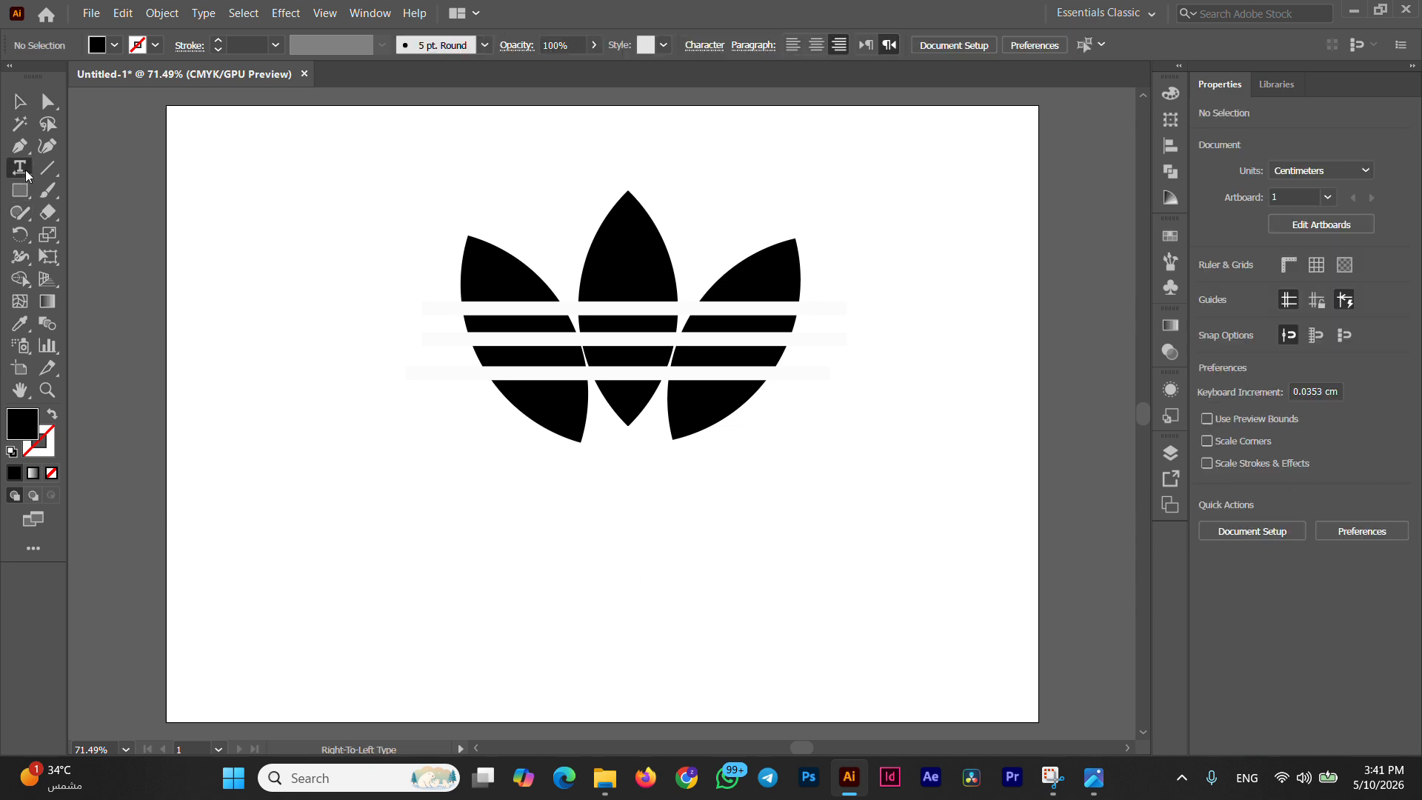
click(637, 536)
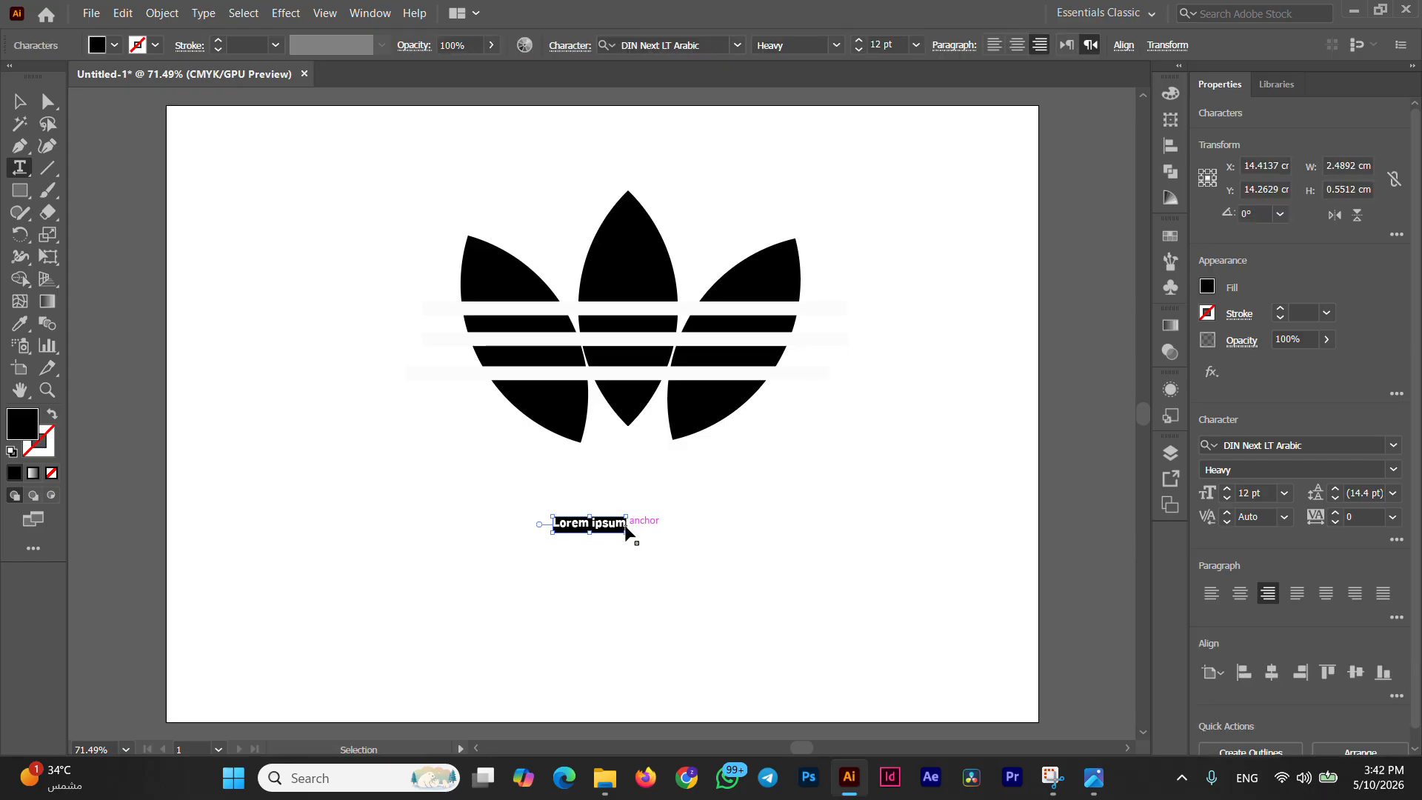
key(alt+shift)
key(BackSpace)
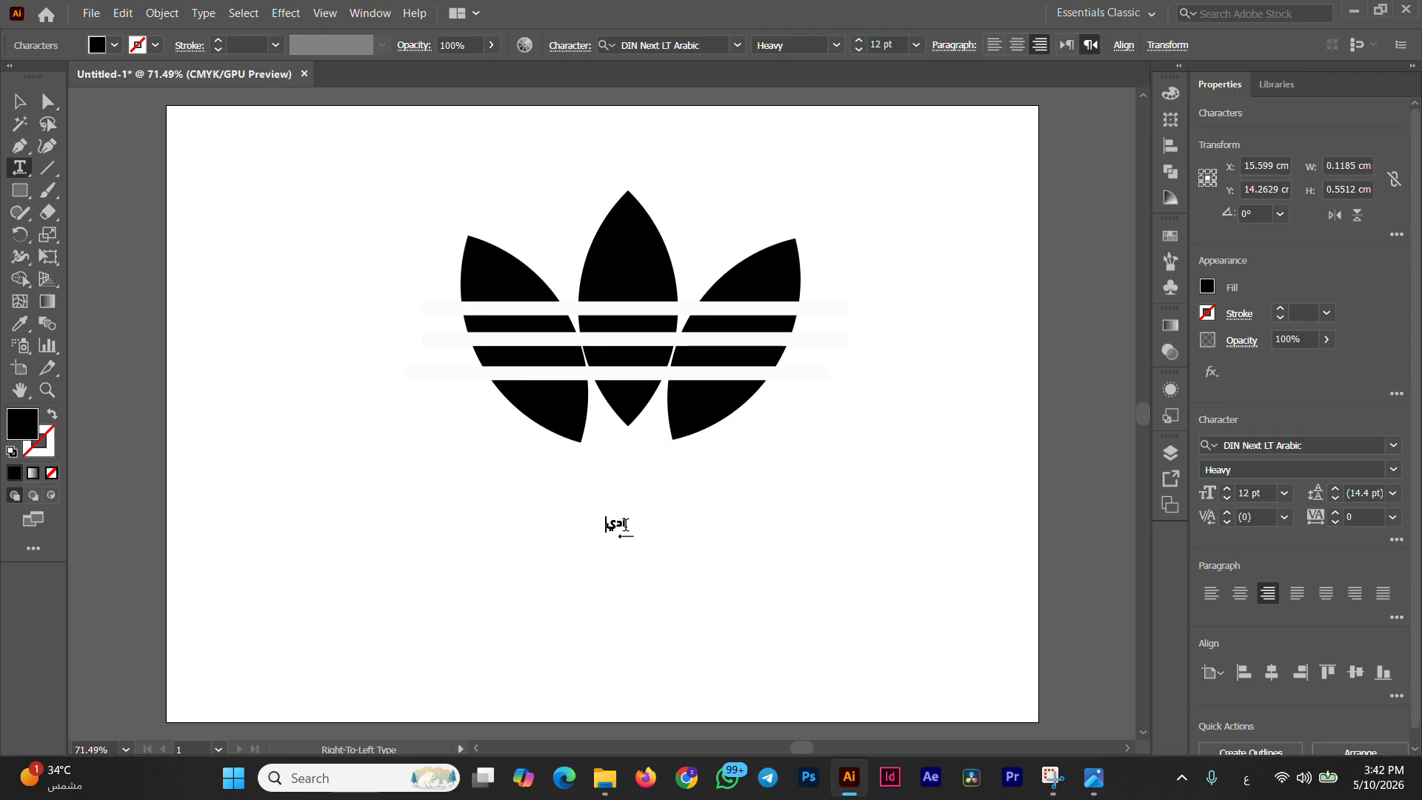
text(ادياس)
key(BackSpace)
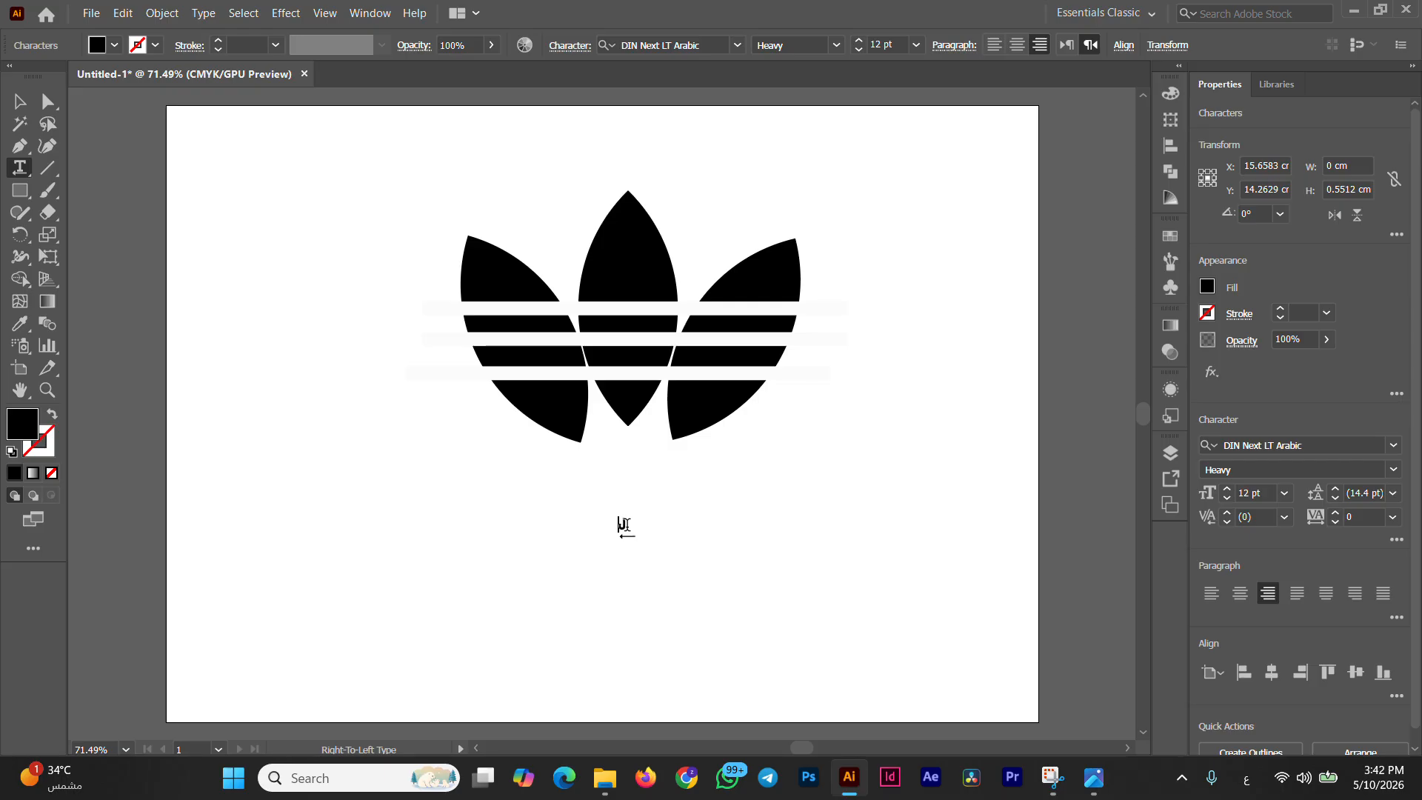
text(لوجو)
click(19, 98)
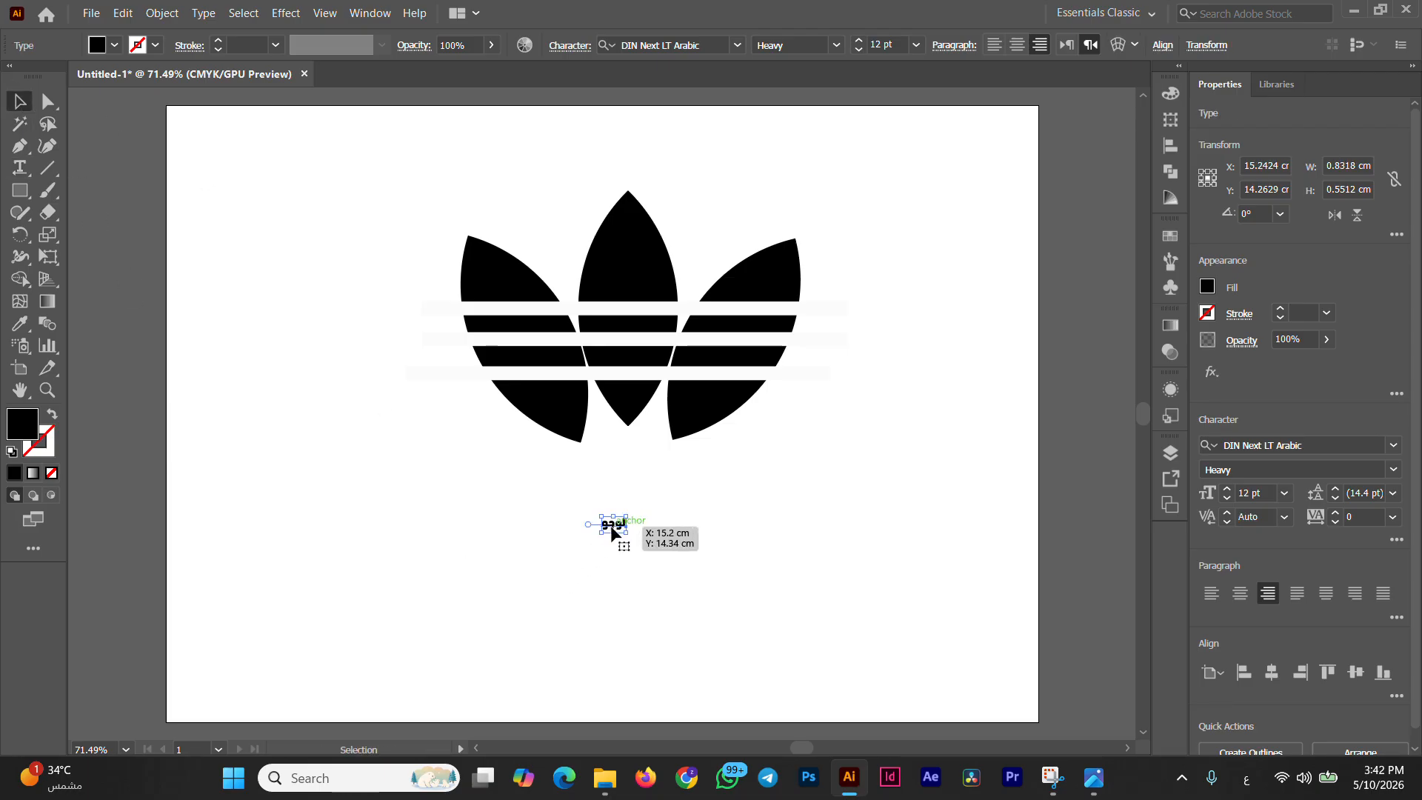
Step: Enlarge the Arabic text to about 7.8 × 5.1 cm and move it to the empty area left of the trefoil
drag(611, 531, 622, 680)
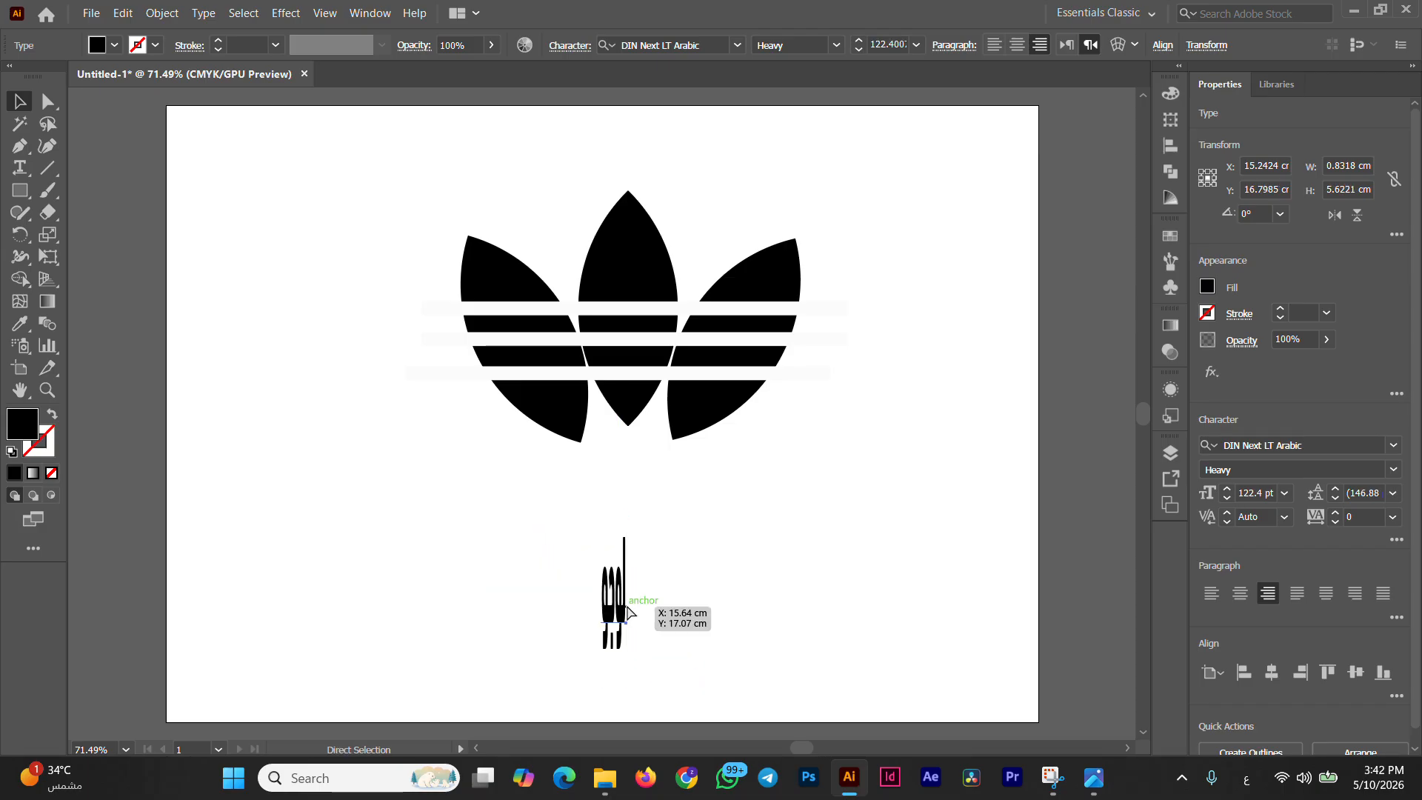
key(ctrl+z)
drag(611, 535, 595, 672)
drag(621, 612, 220, 244)
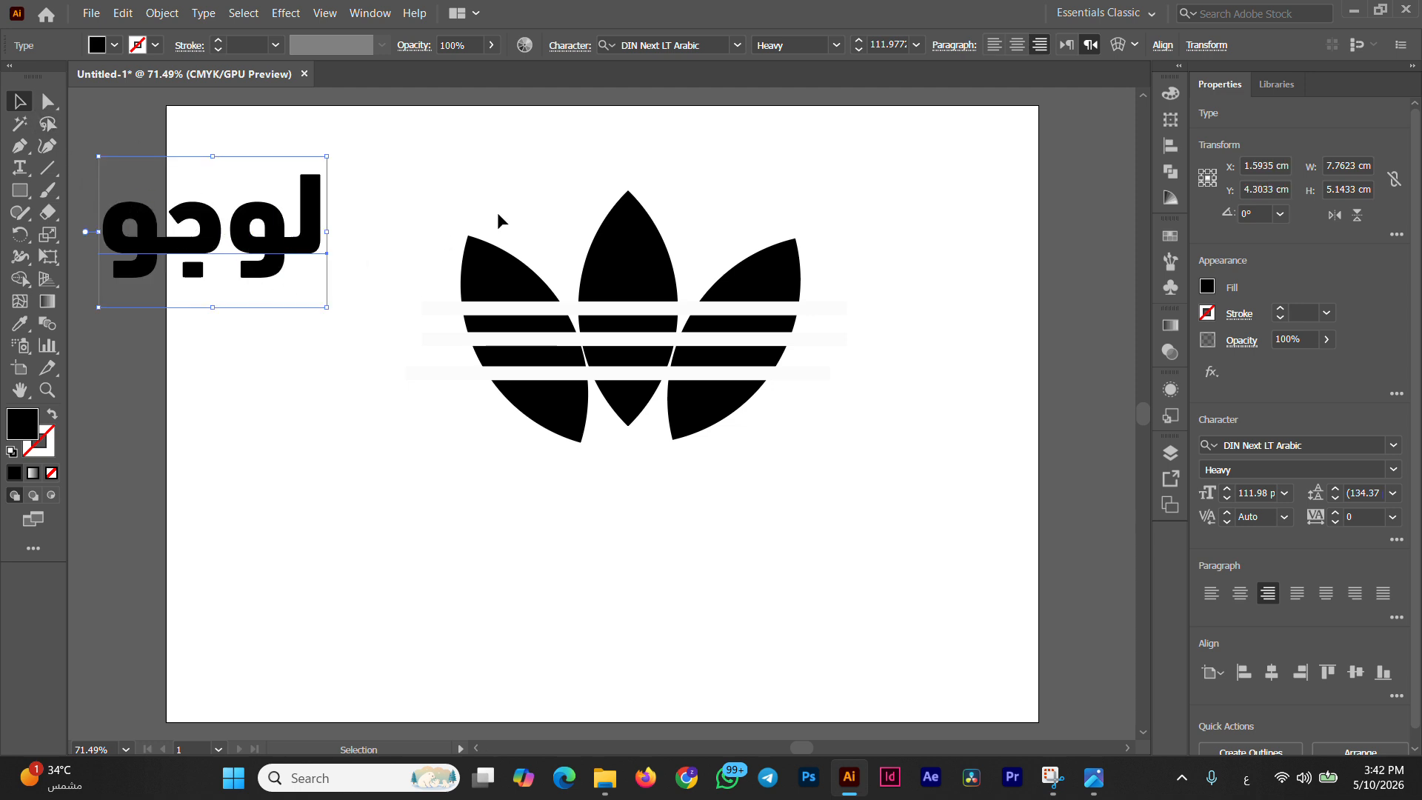
Step: Preview other fonts on the Arabic text, keep DIN Next LT Arabic, and move the text below the trefoil
click(737, 45)
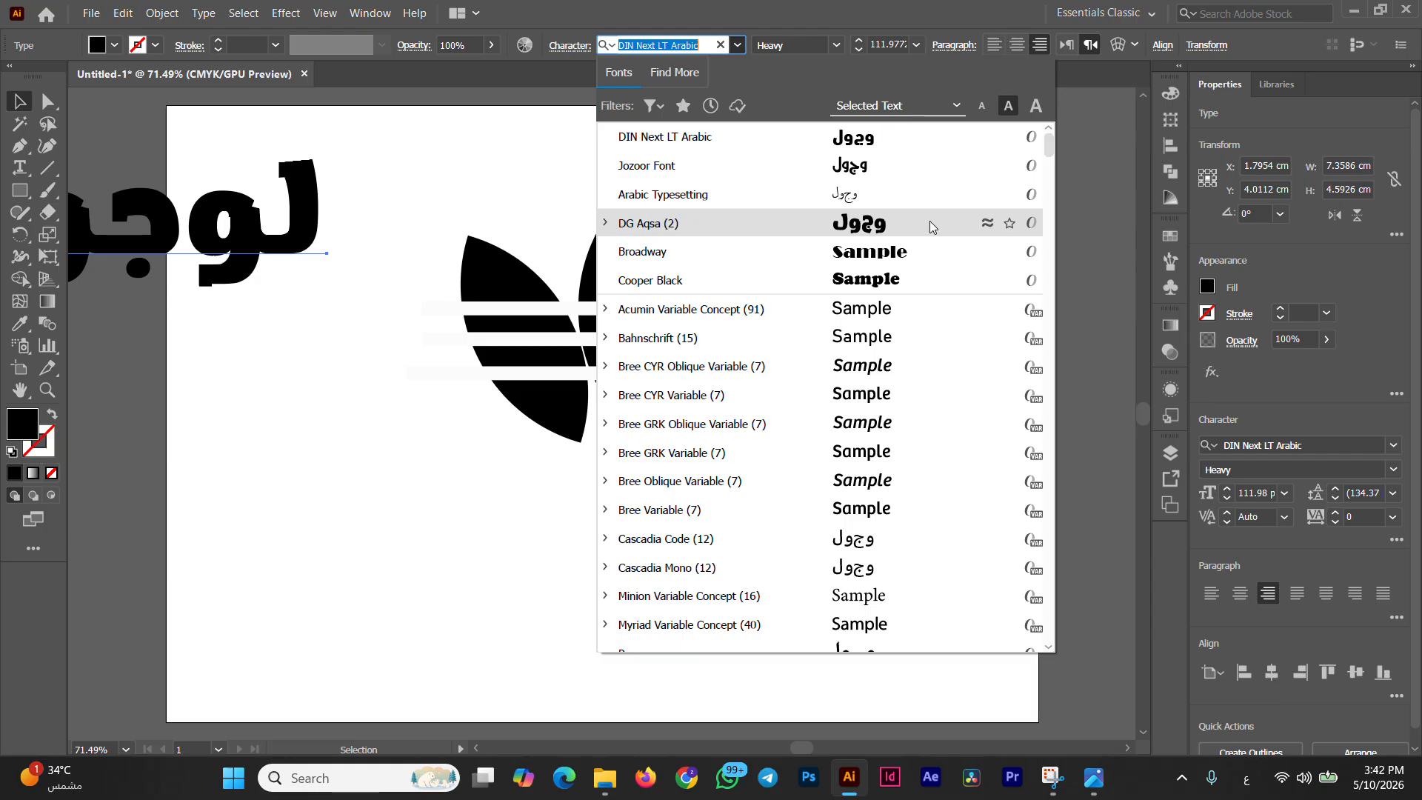
drag(1047, 148, 1046, 180)
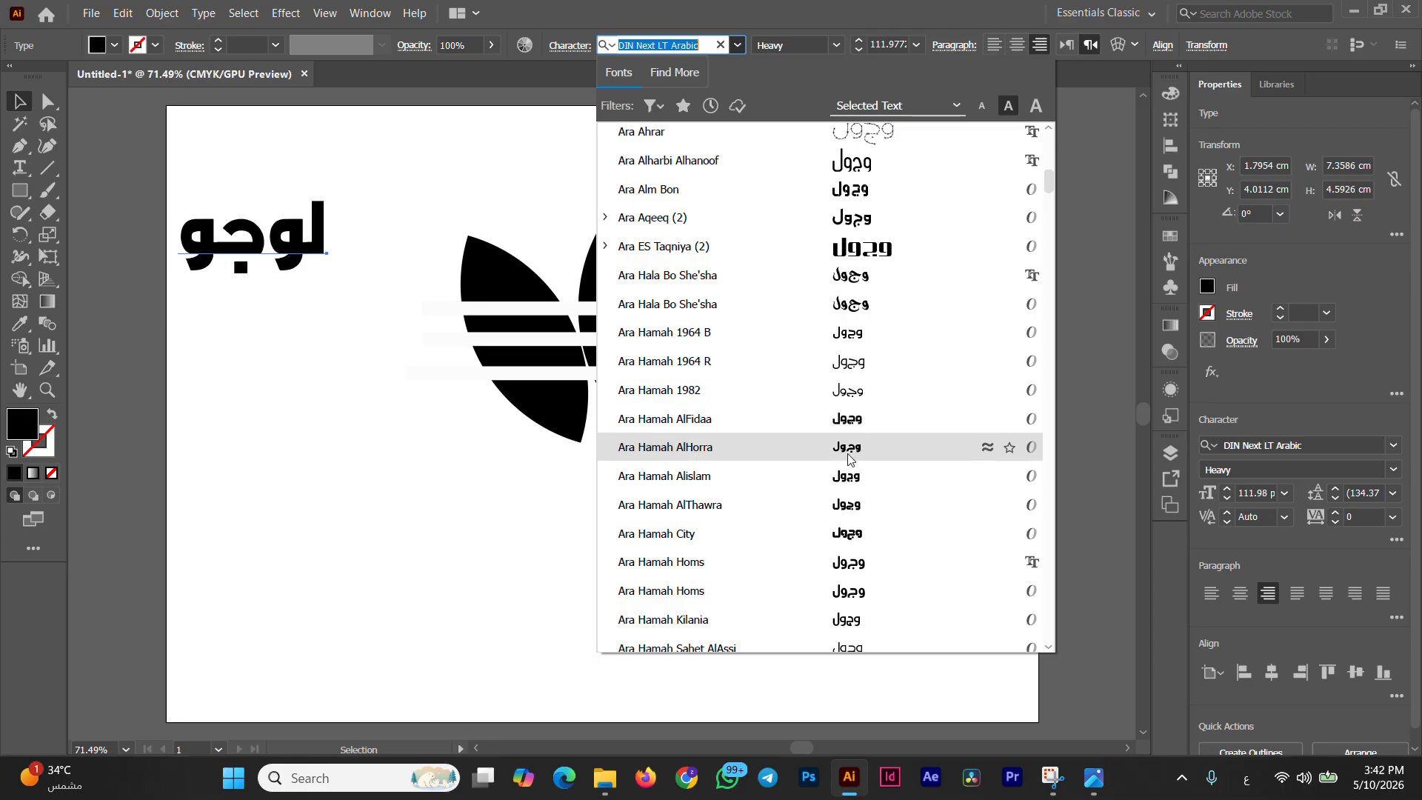
click(735, 47)
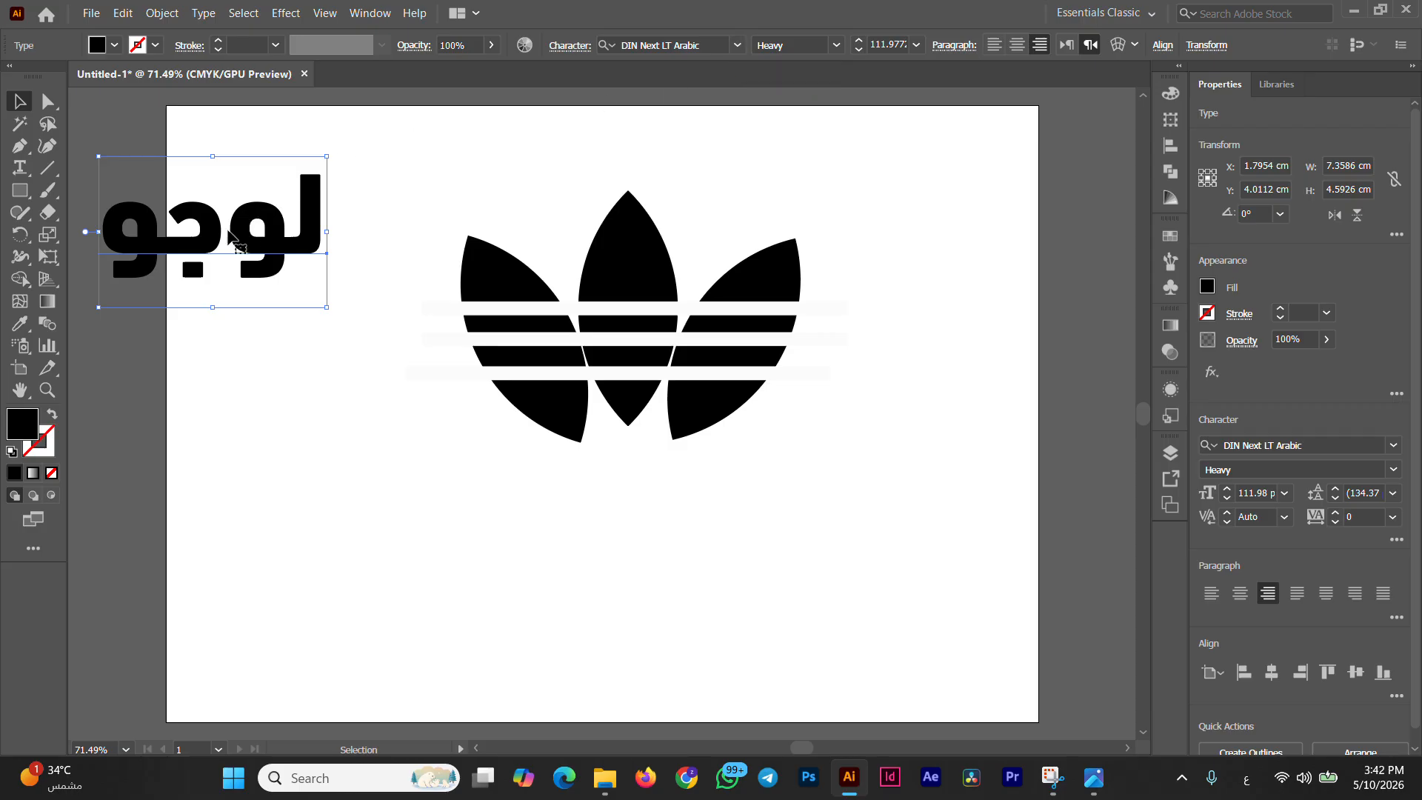
drag(231, 237, 661, 549)
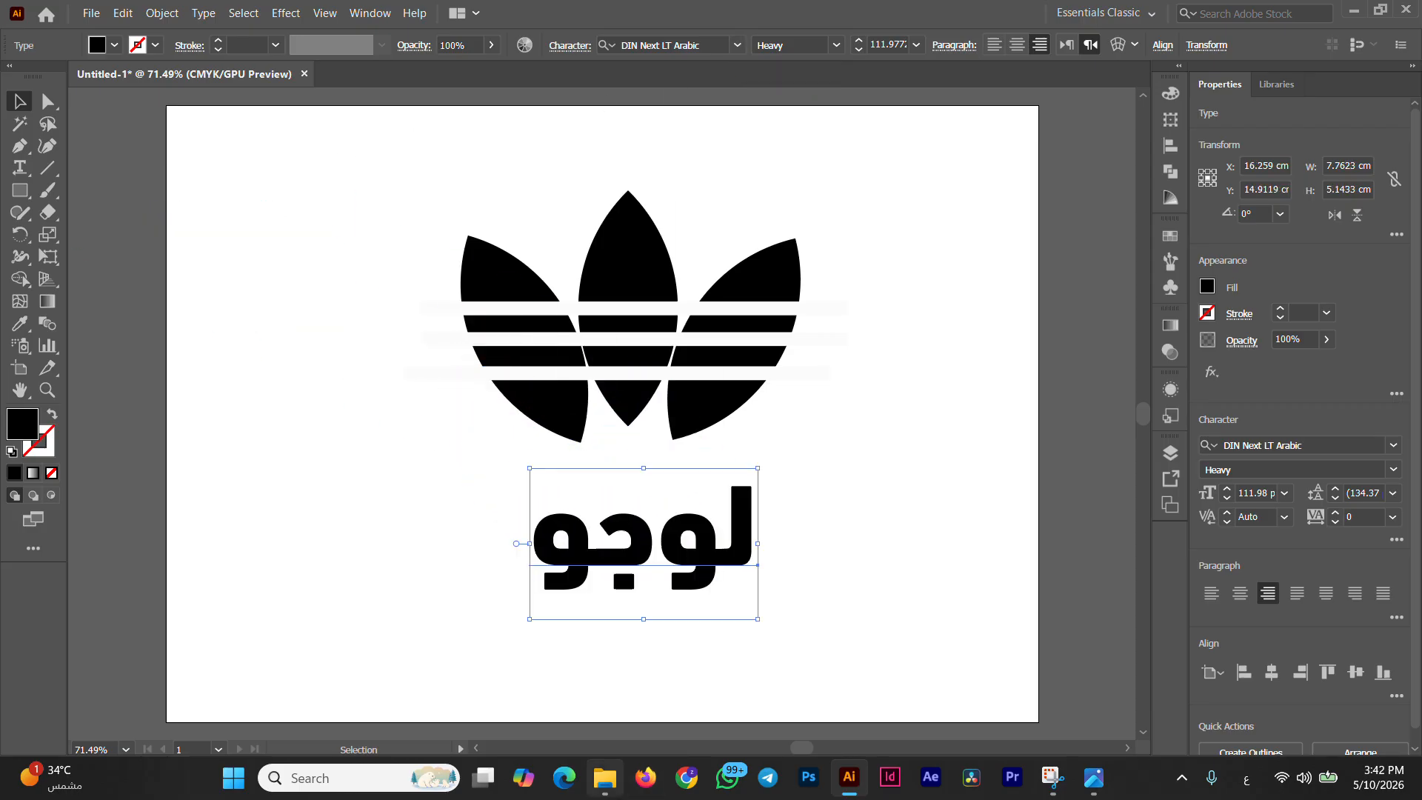
Step: Examine the reference image adidas-01.jpg for comparison, close it and return to Illustrator
click(621, 790)
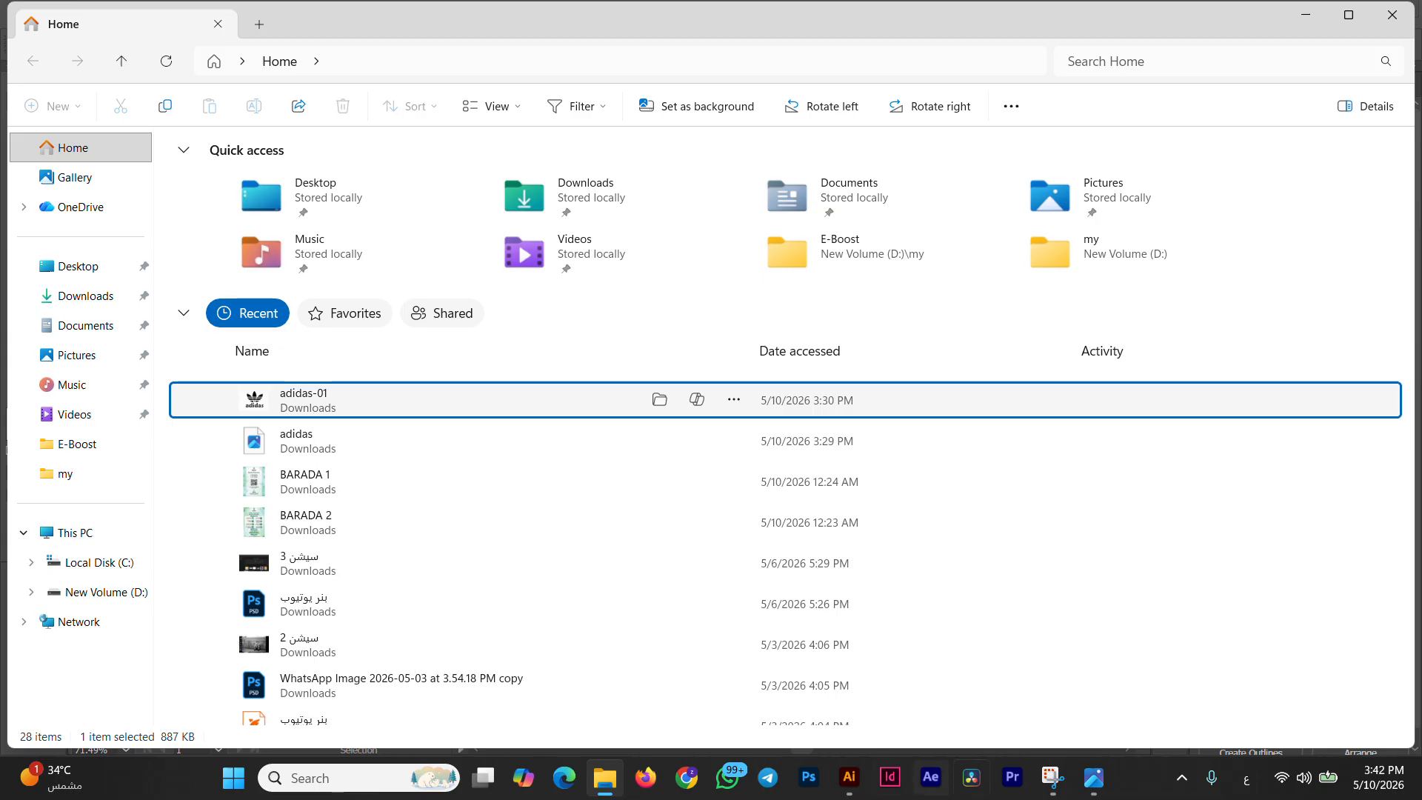
click(1094, 778)
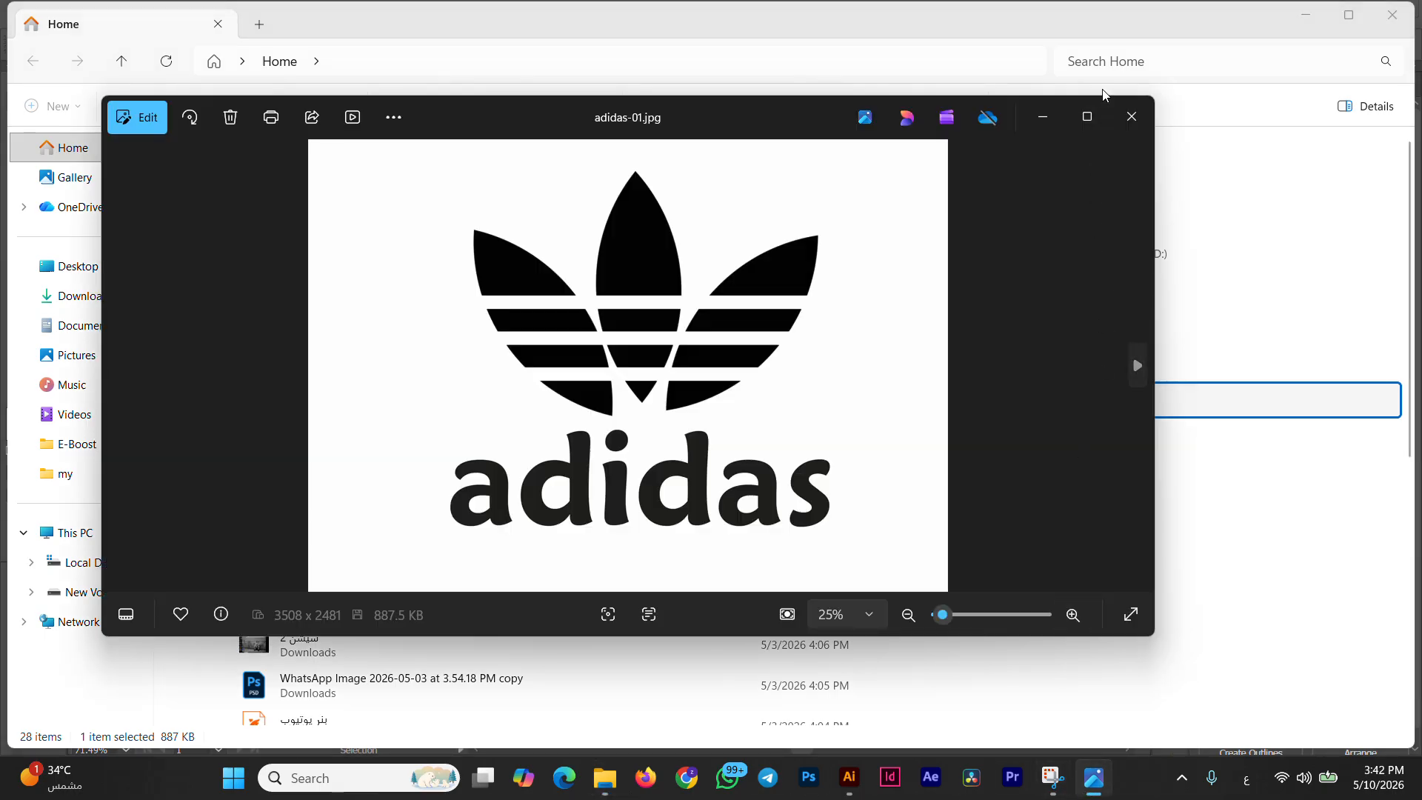
click(1131, 116)
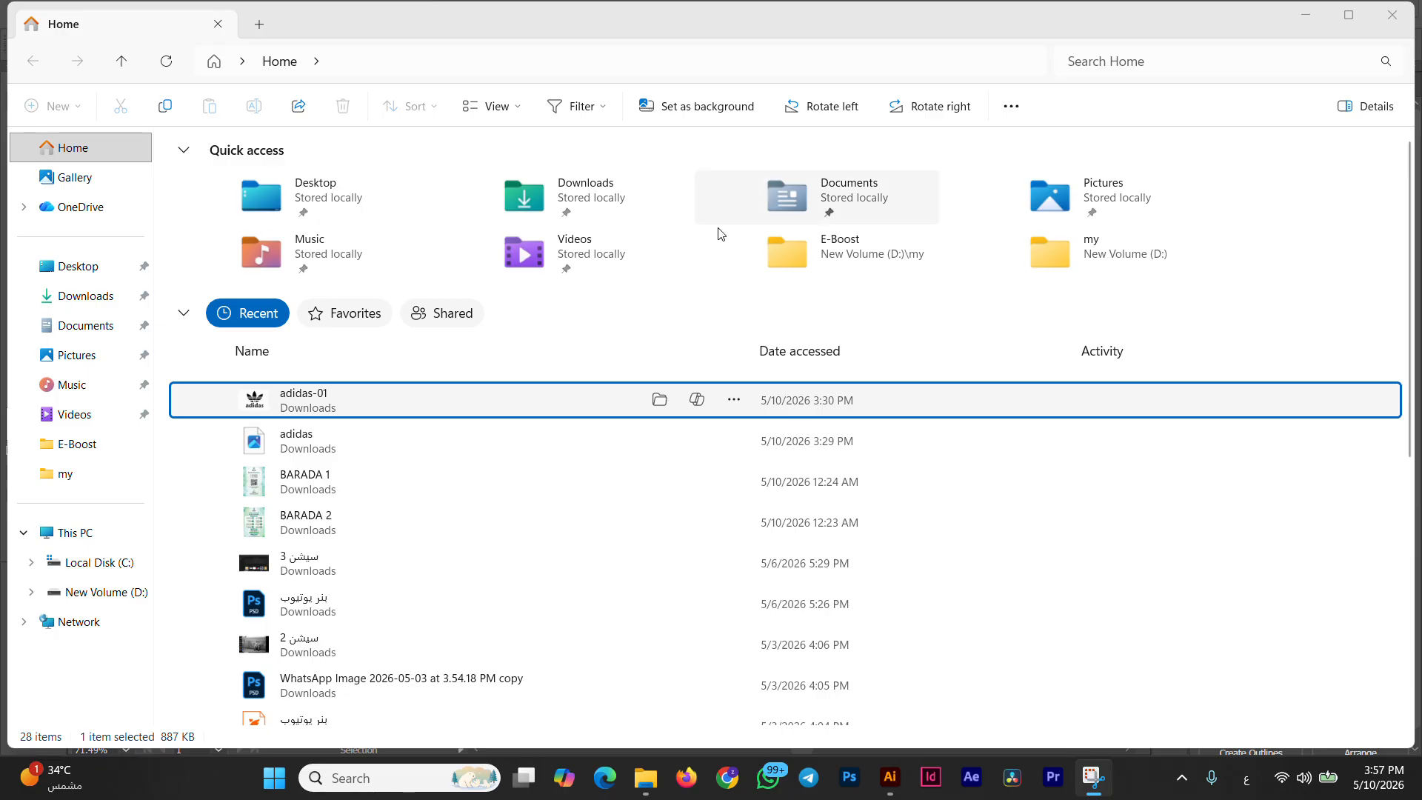
click(890, 788)
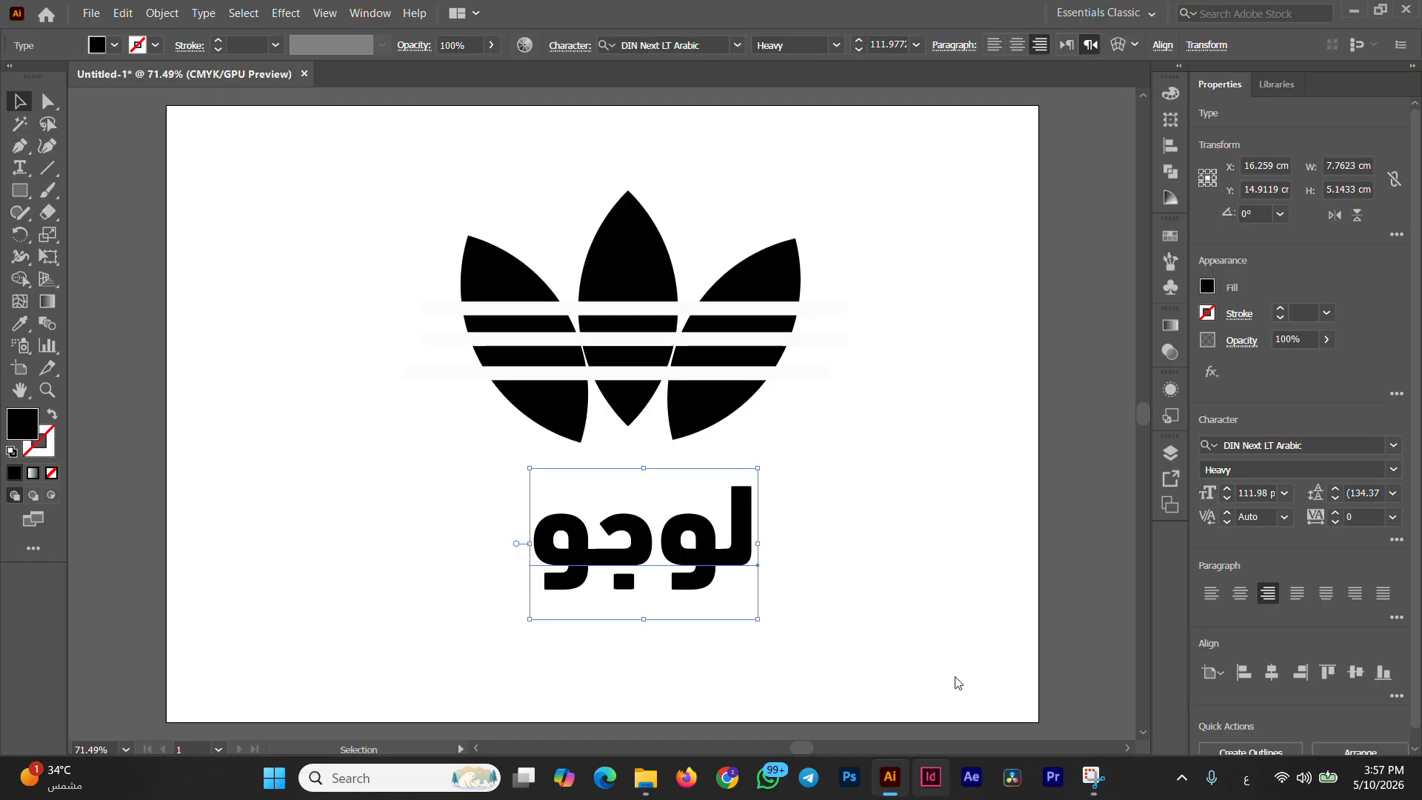
Step: Delete the trefoil, its stripes and the Arabic text, clearing the artboard
drag(333, 160, 846, 663)
key(Delete)
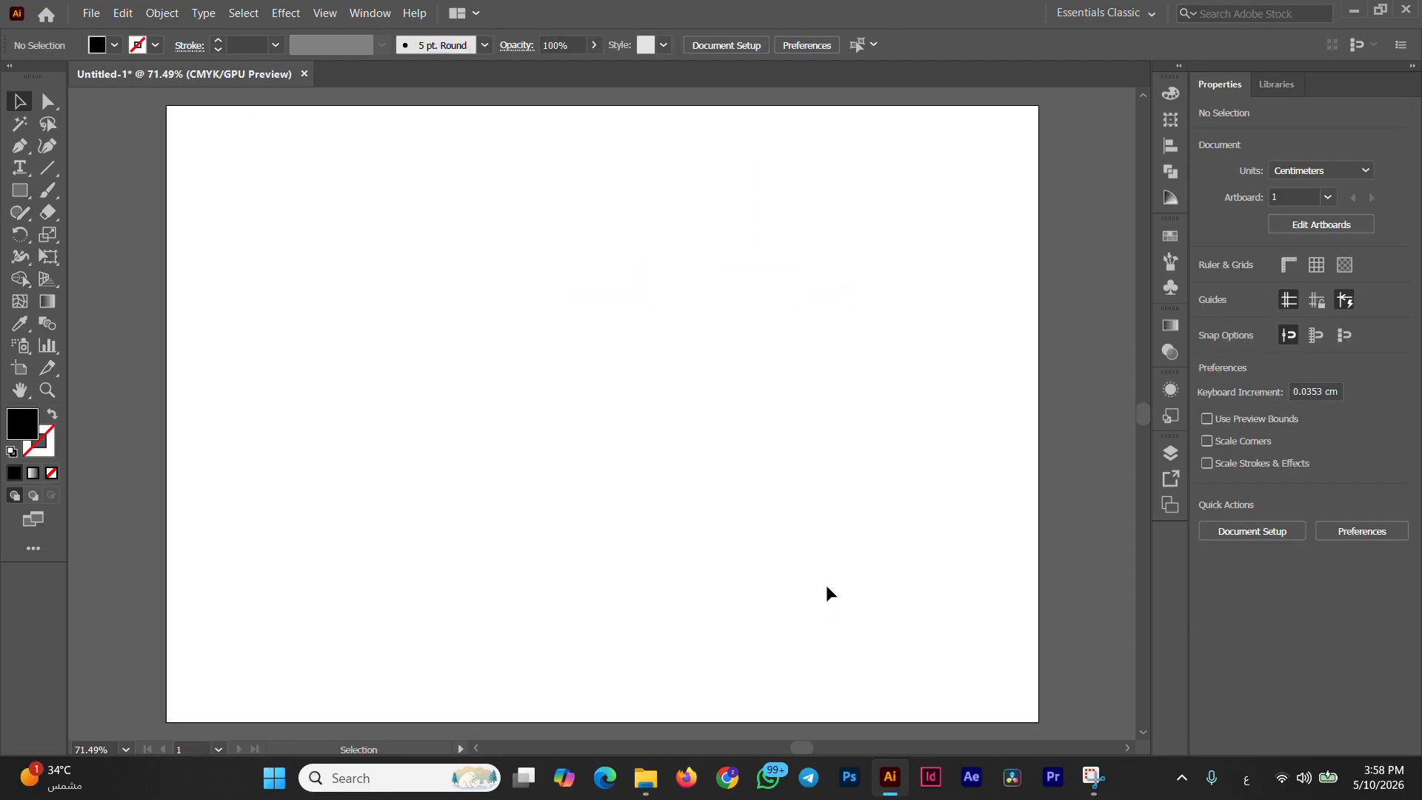
Step: Draw a circle about 12.1 cm in diameter near the artboard's centre and shift it slightly upward
click(20, 193)
click(101, 233)
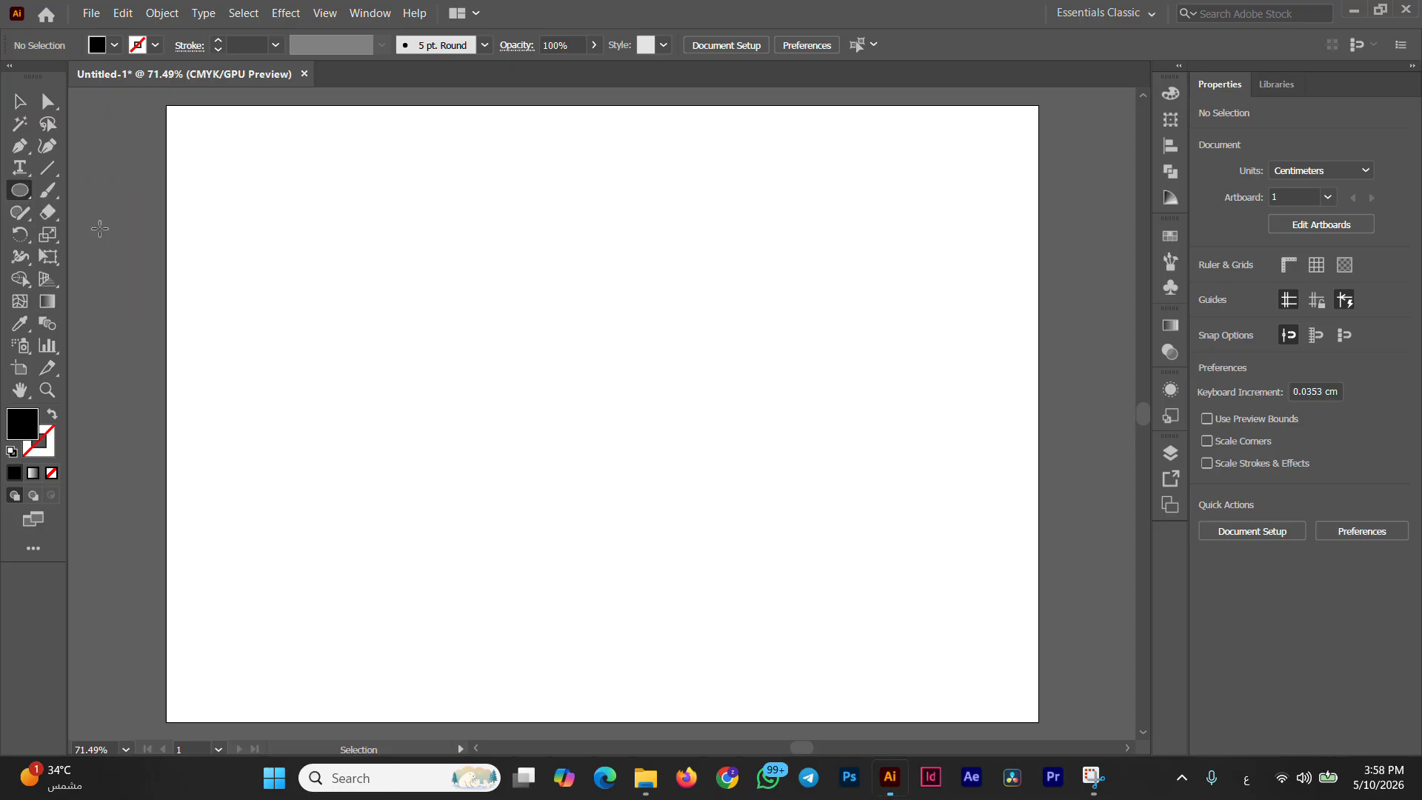
drag(452, 244, 808, 513)
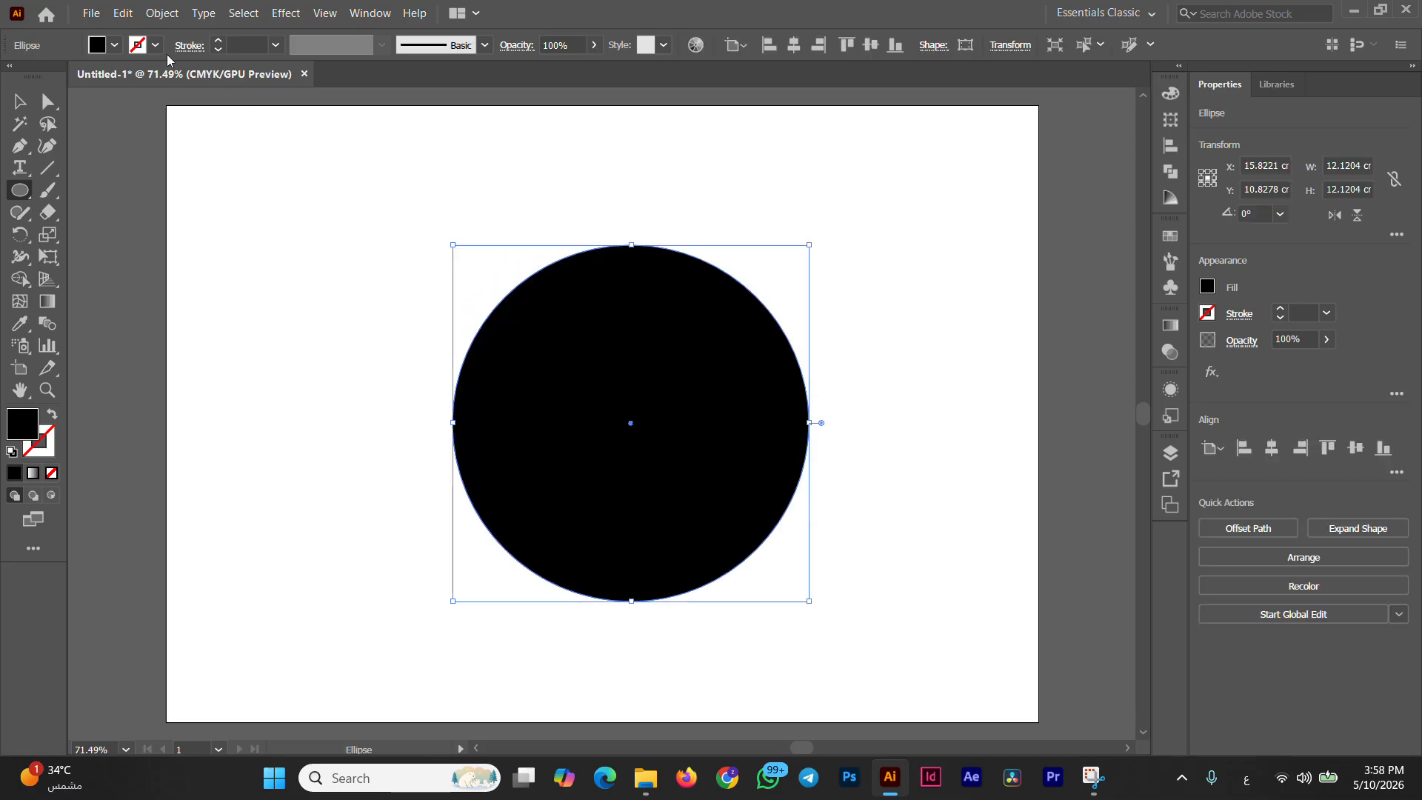
click(20, 99)
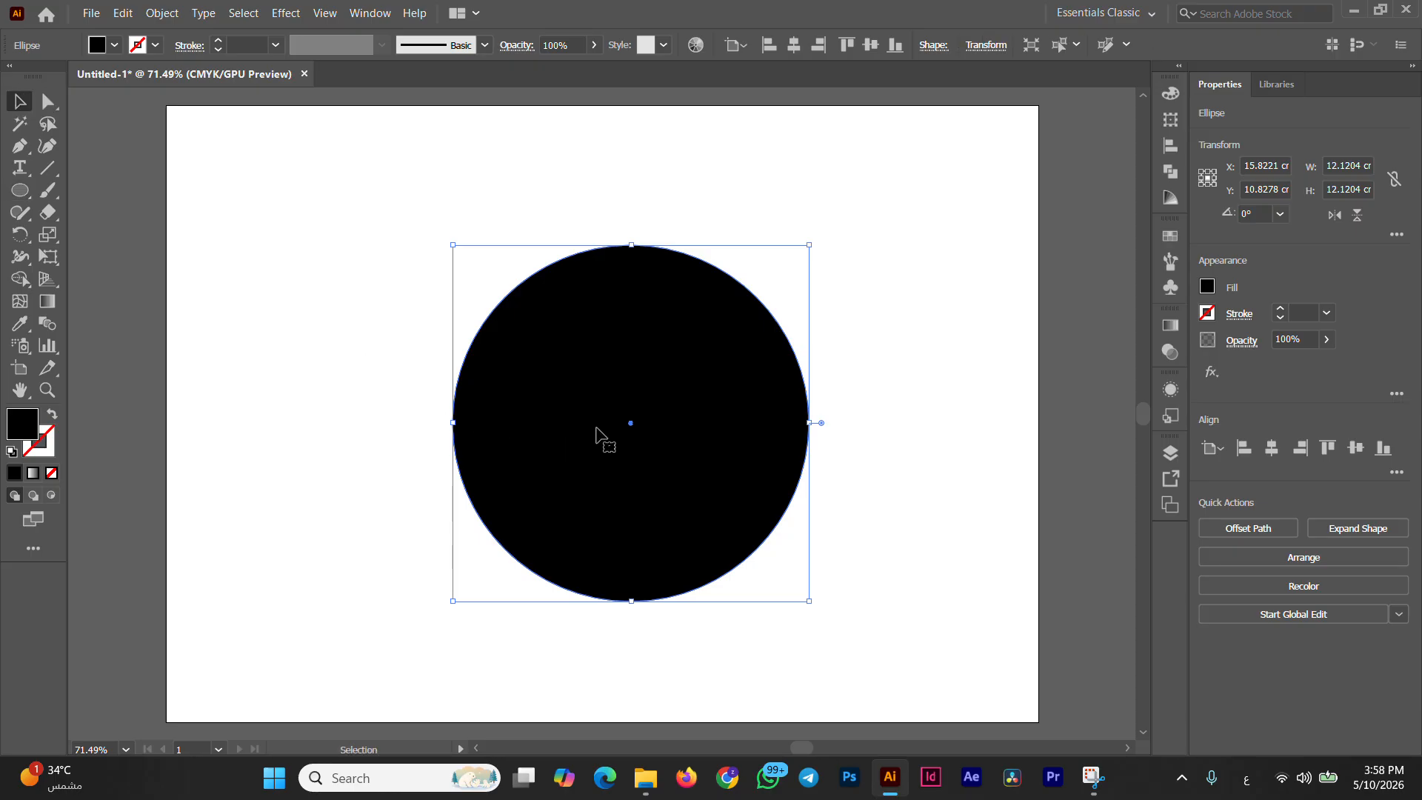
drag(664, 437, 657, 391)
click(385, 370)
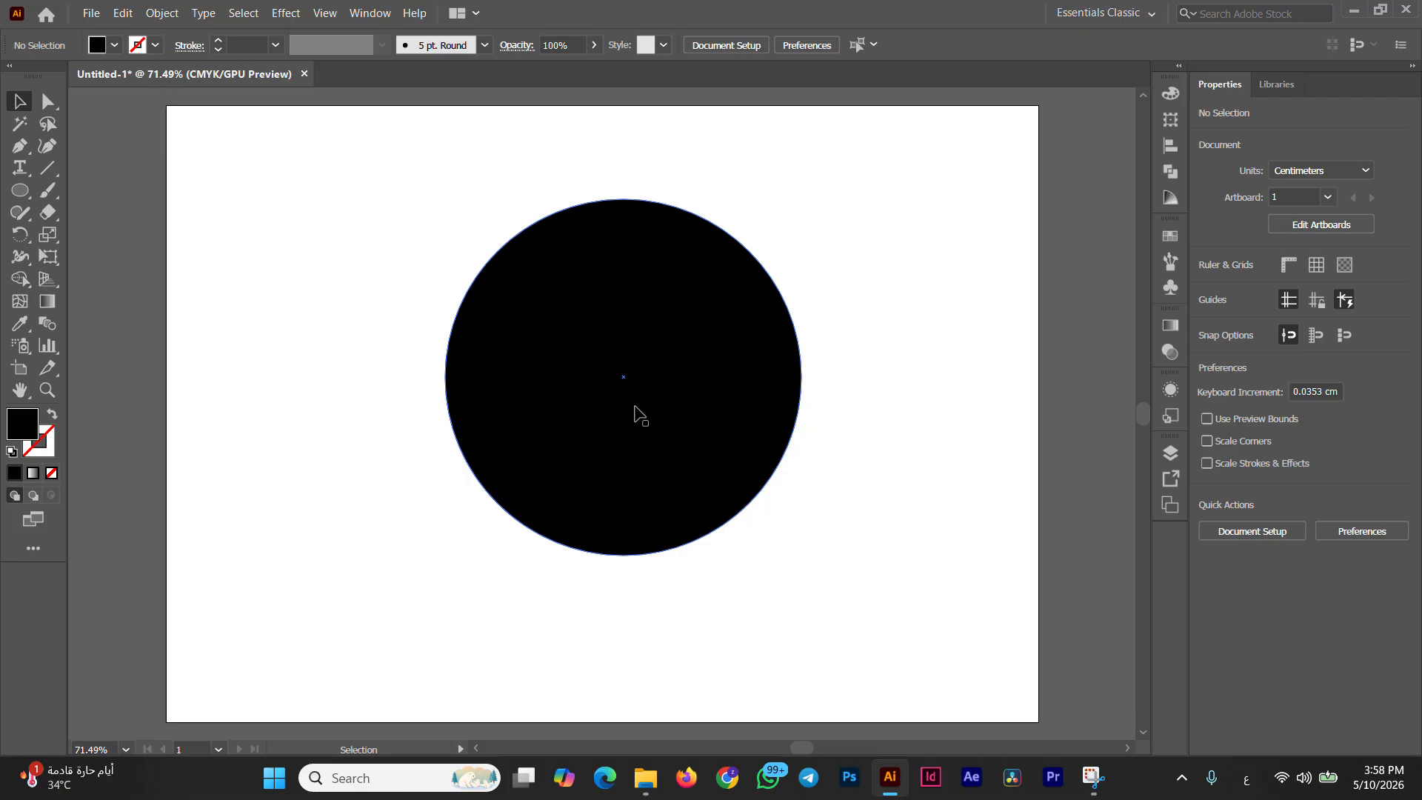
Step: Fill the circle with turquoise by picking a bright, saturated cyan at hue 182°
click(641, 415)
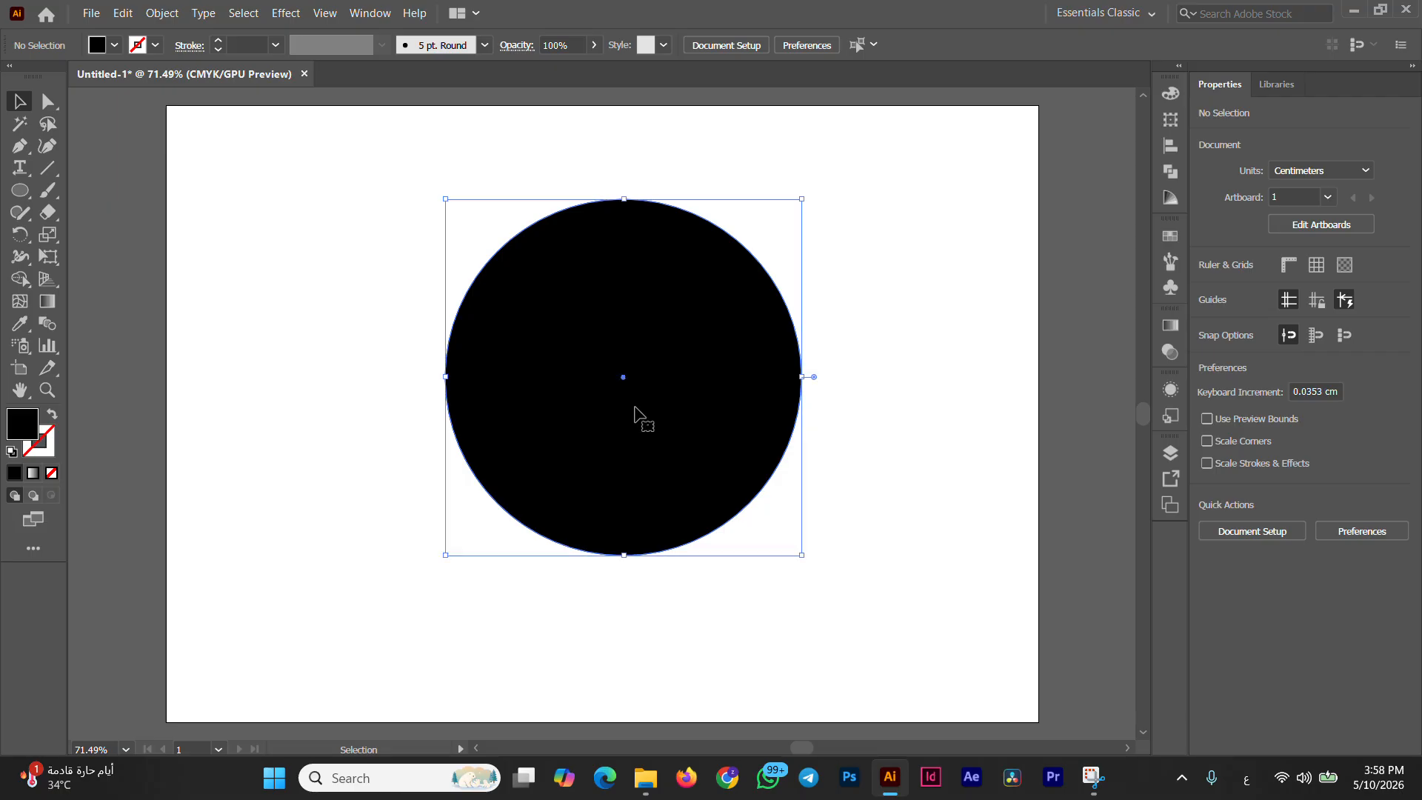
double_click(14, 439)
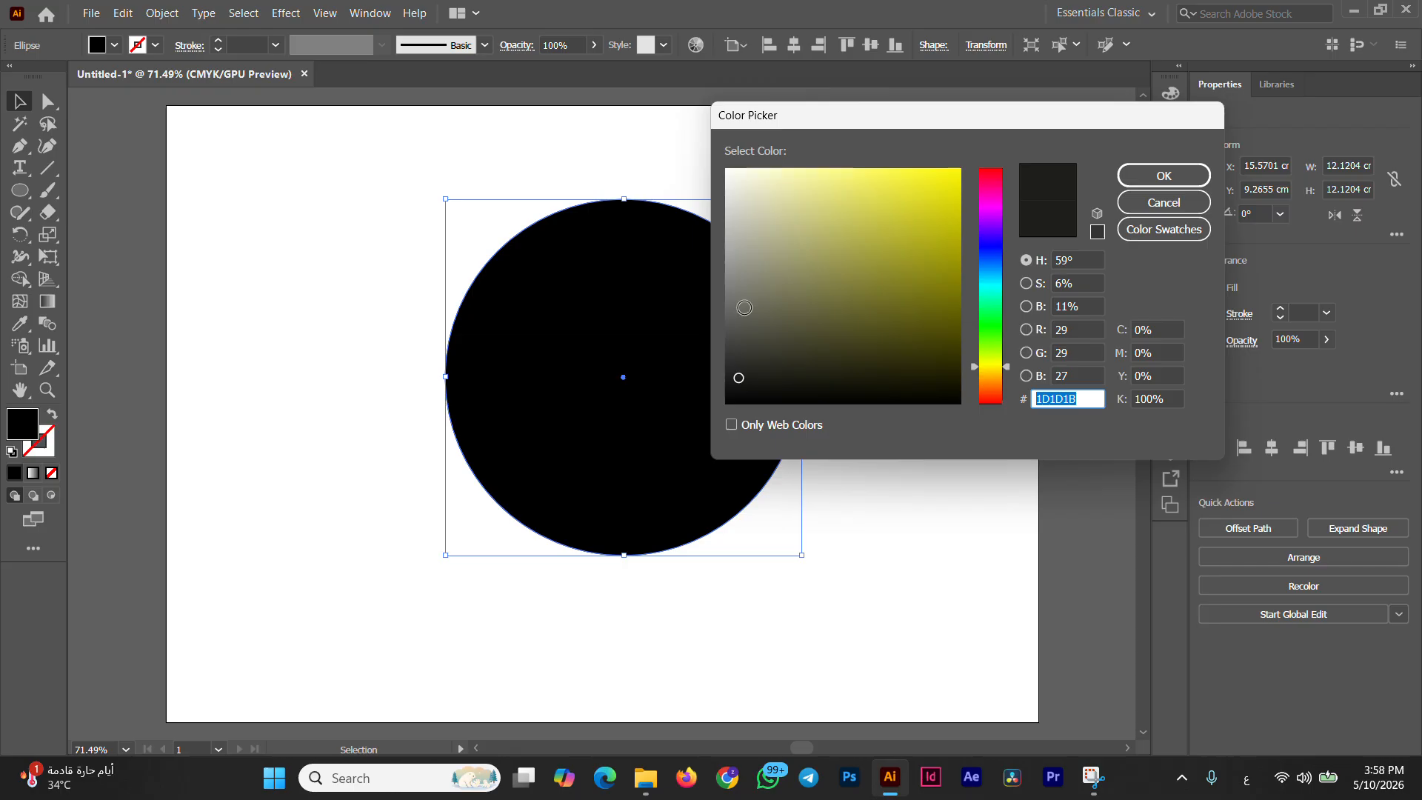
click(1000, 286)
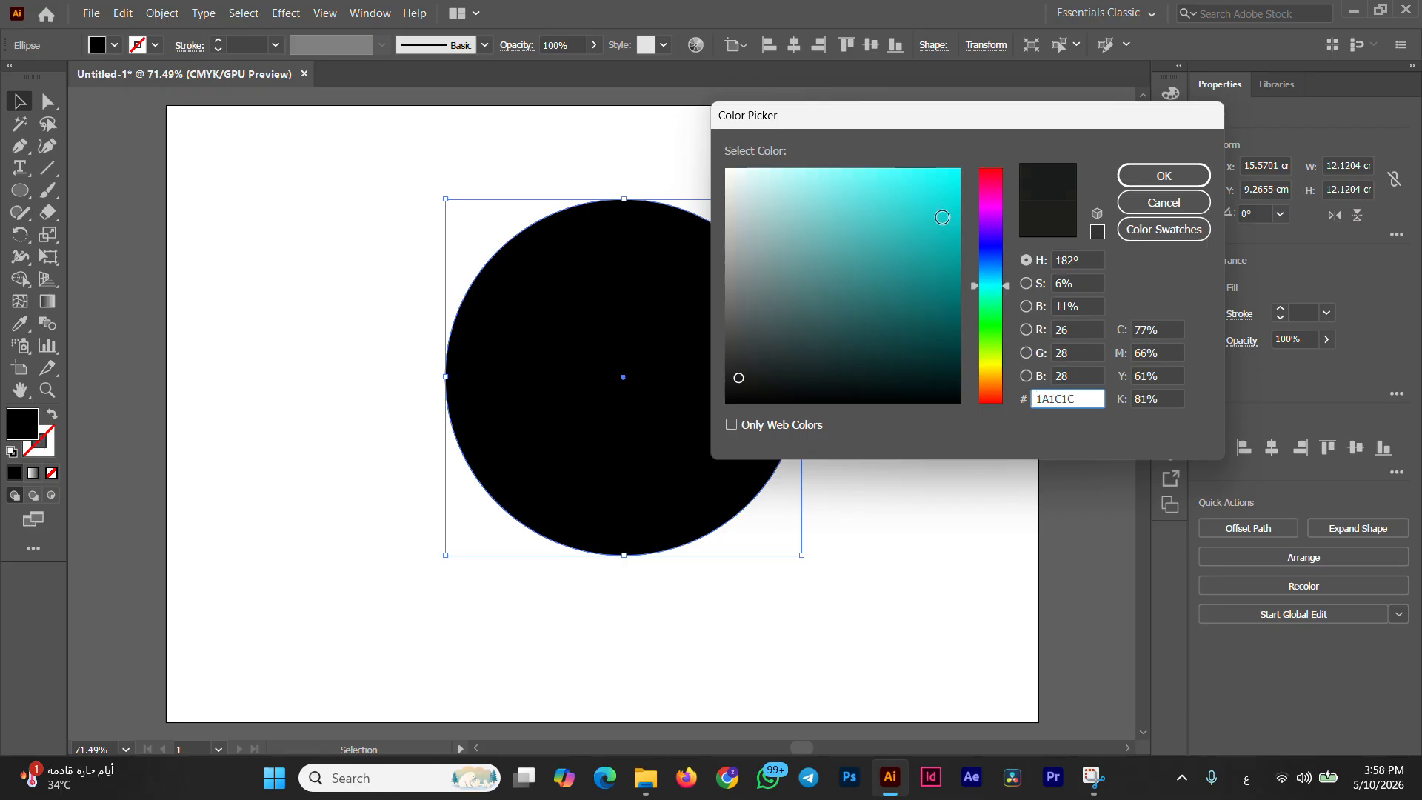
click(957, 175)
click(1166, 176)
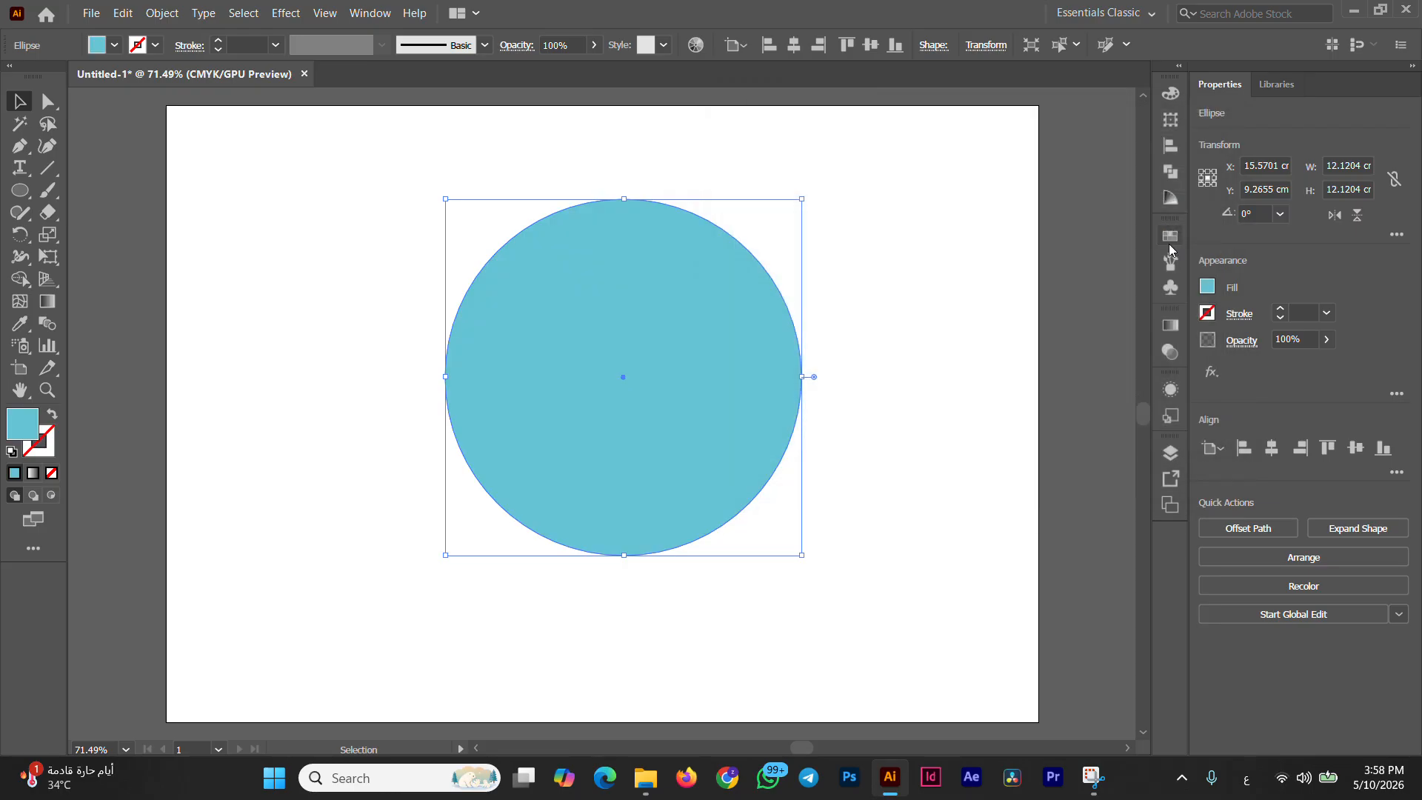
click(955, 263)
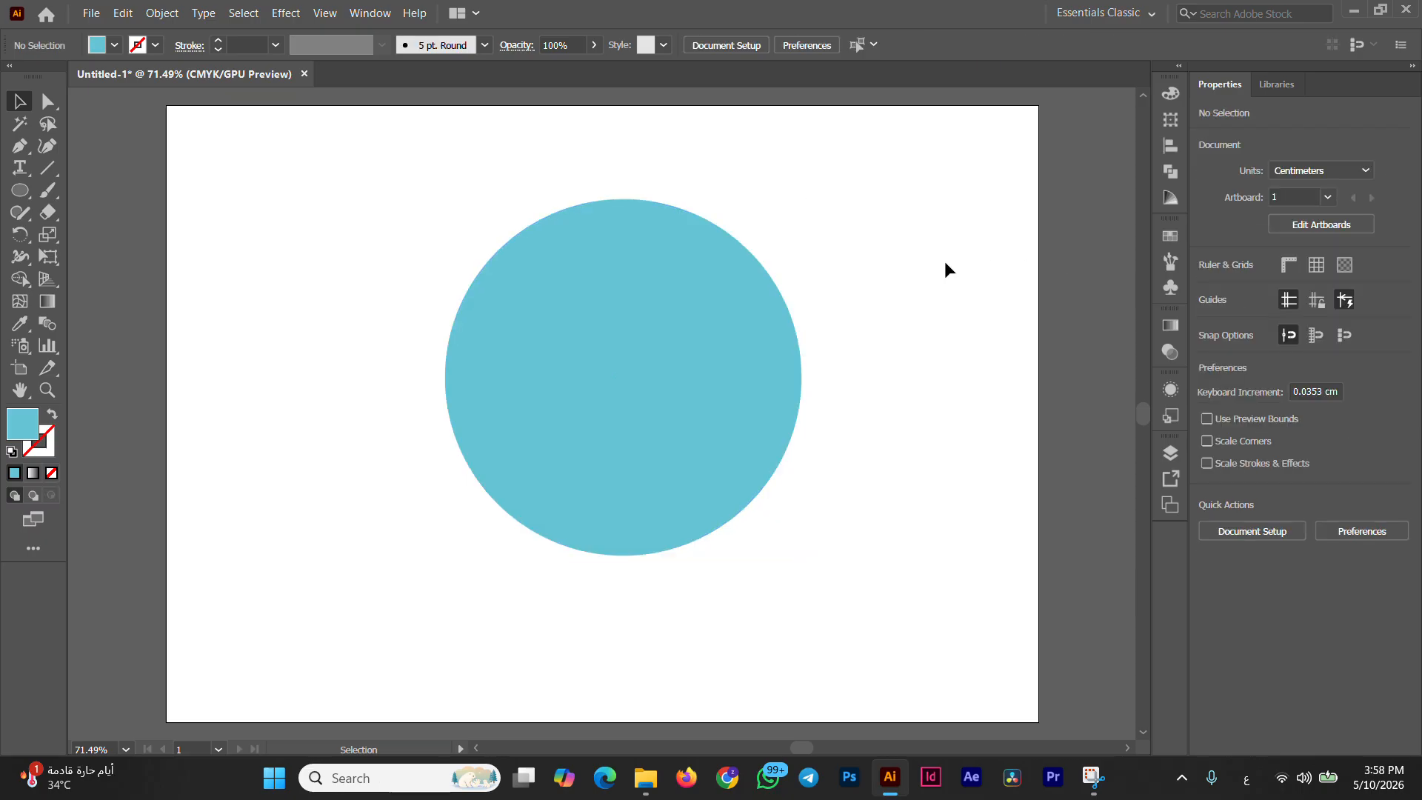
Step: Draw a horizontal rectangle about 17.8 × 2.8 cm across the middle of the circle, overhanging both sides
right_click(20, 190)
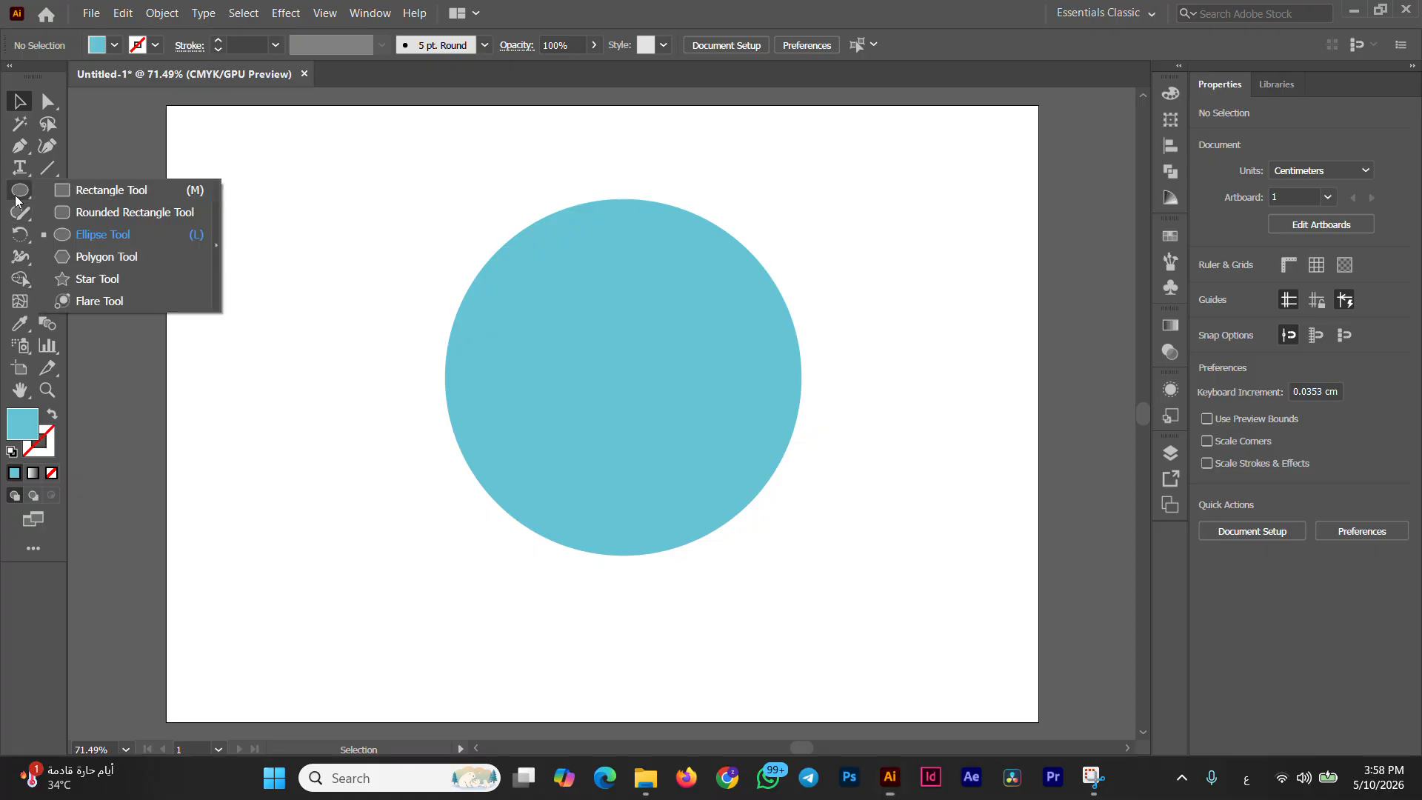
click(75, 191)
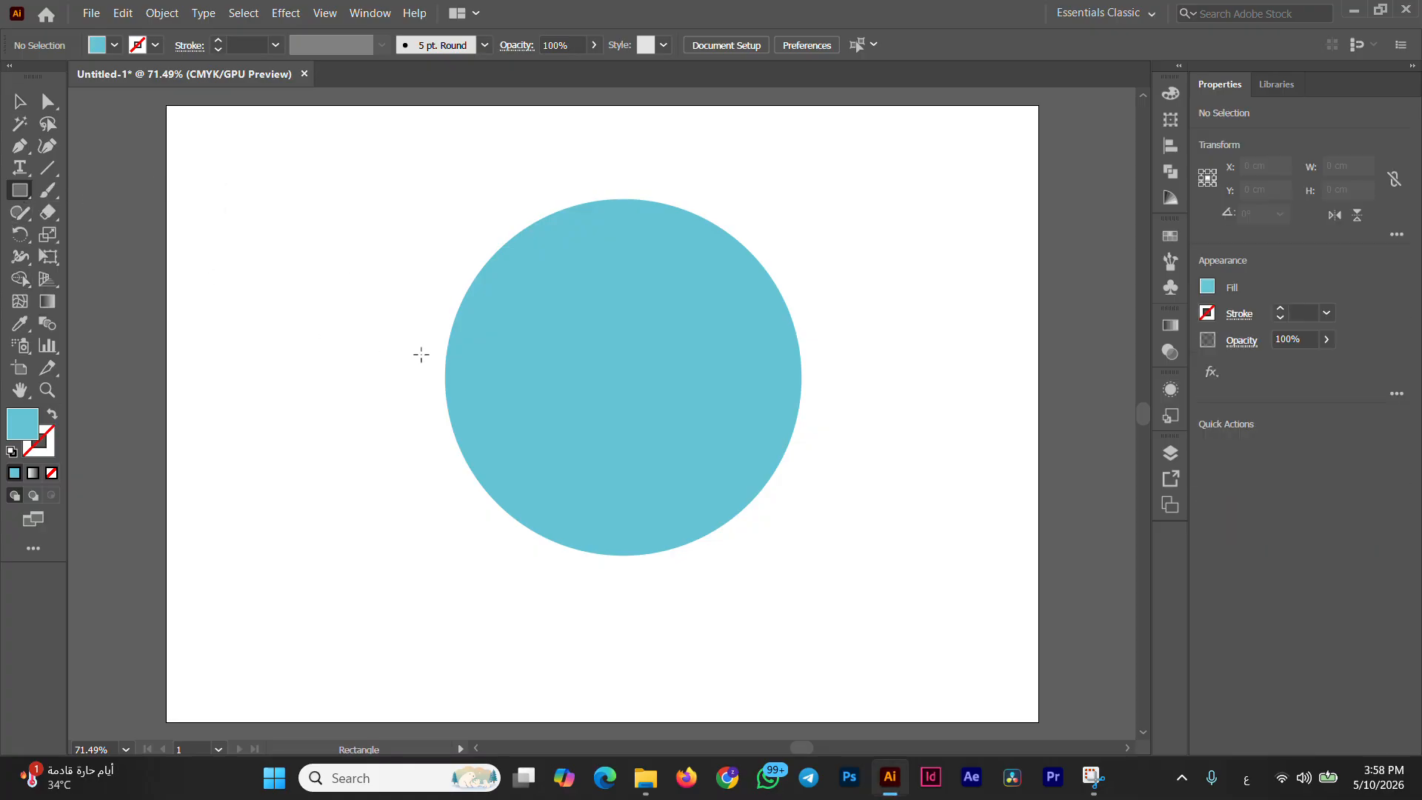
drag(386, 333, 911, 412)
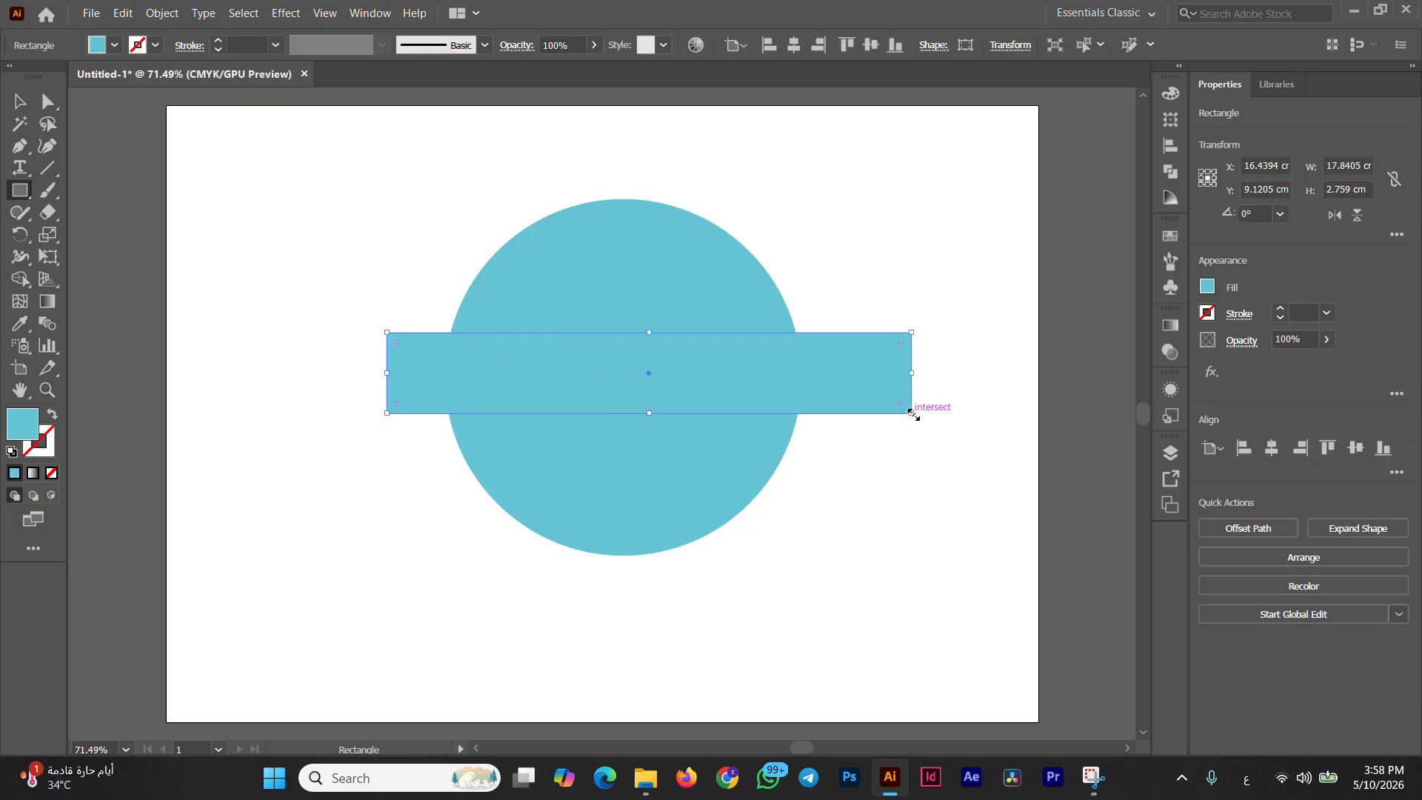
click(20, 102)
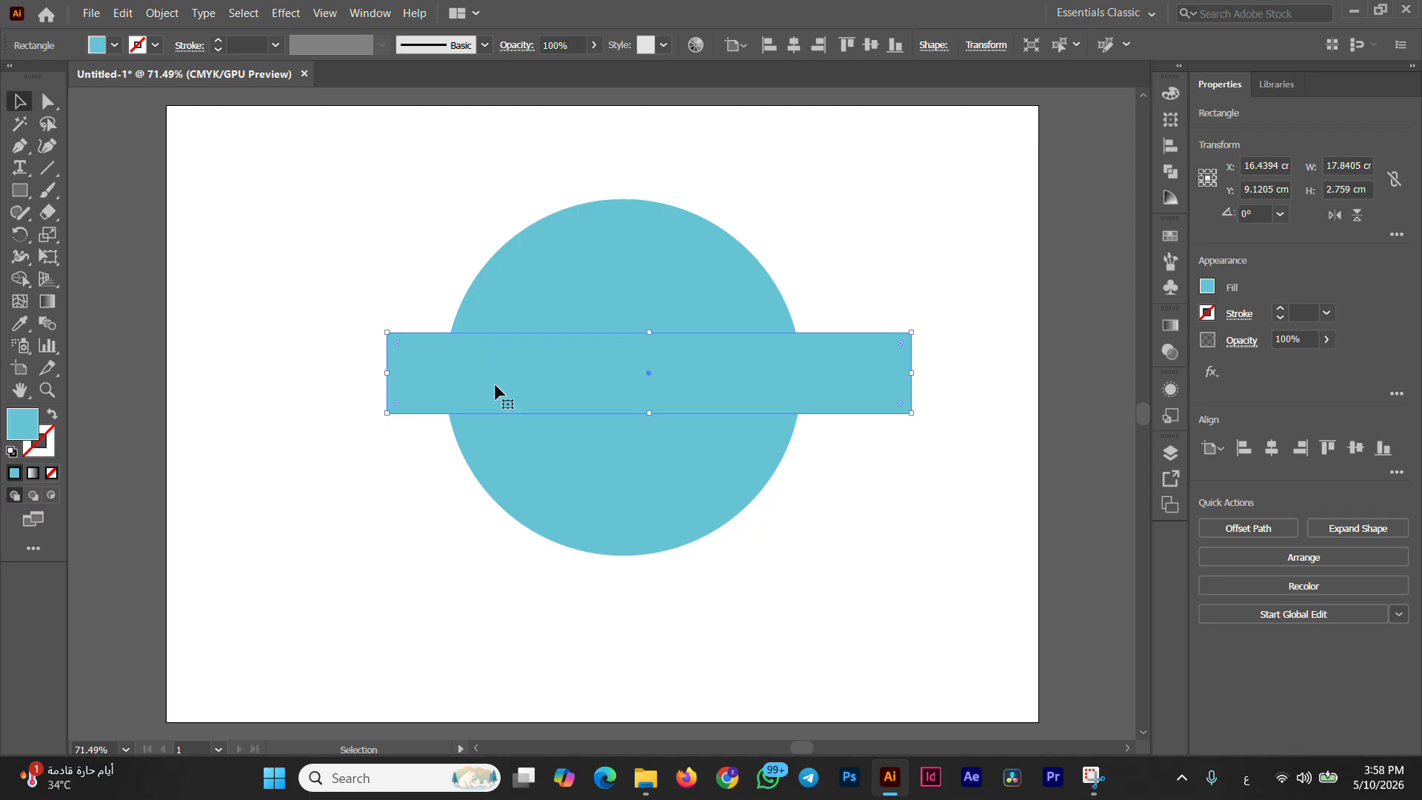
Step: Make the rectangle across the circle white by sampling the artboard with the Eyedropper
click(20, 324)
click(227, 271)
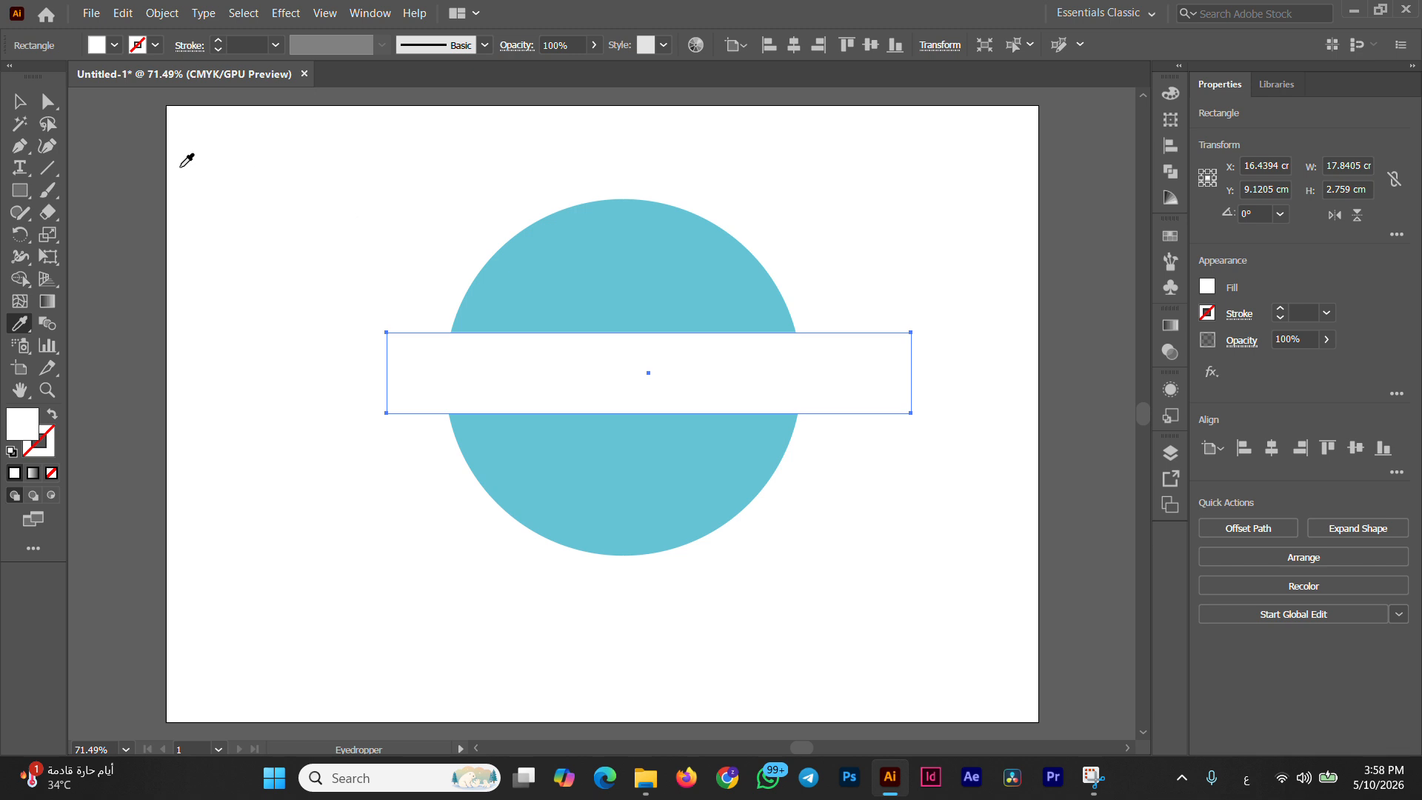
key(v)
click(482, 187)
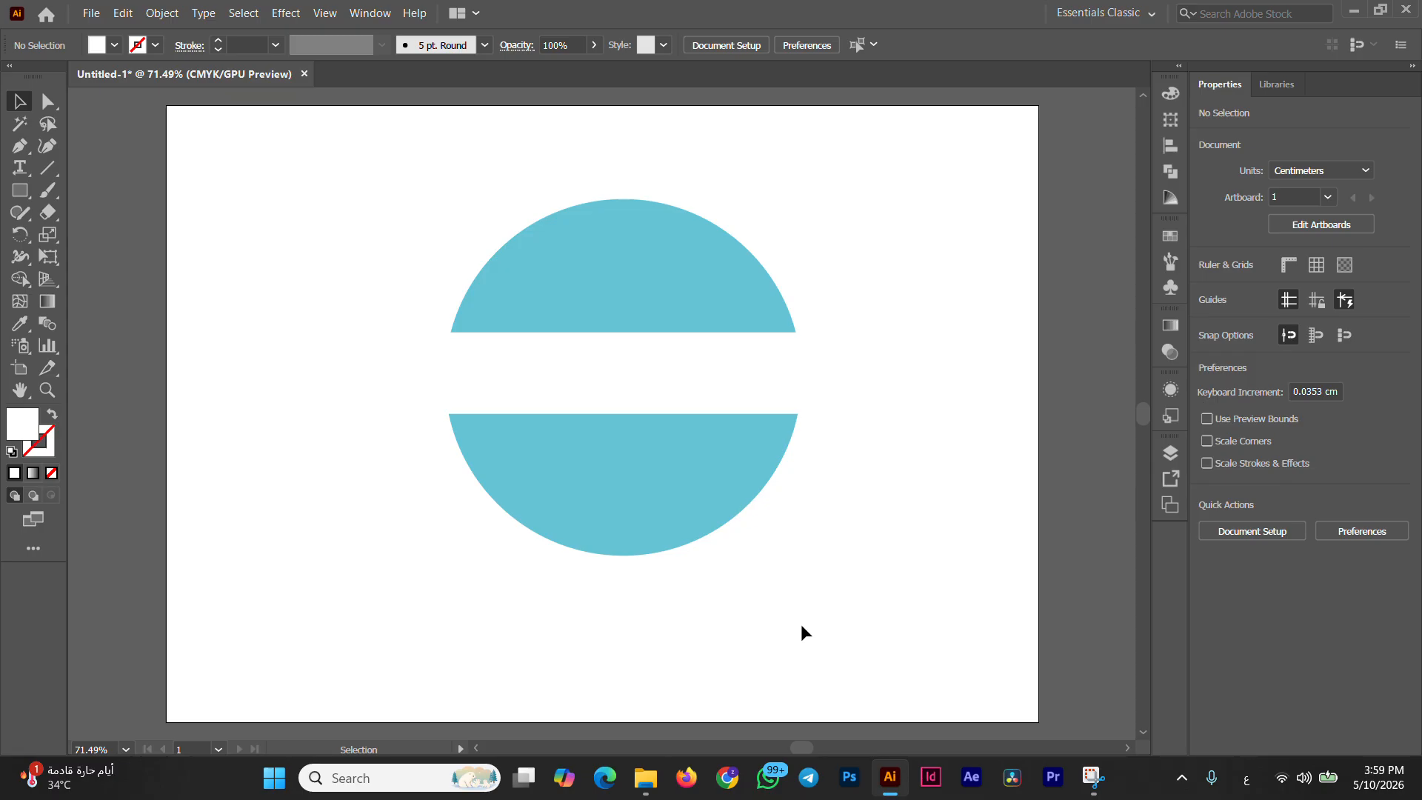
Step: Make the white band slimmer by lowering its upper edge
click(658, 382)
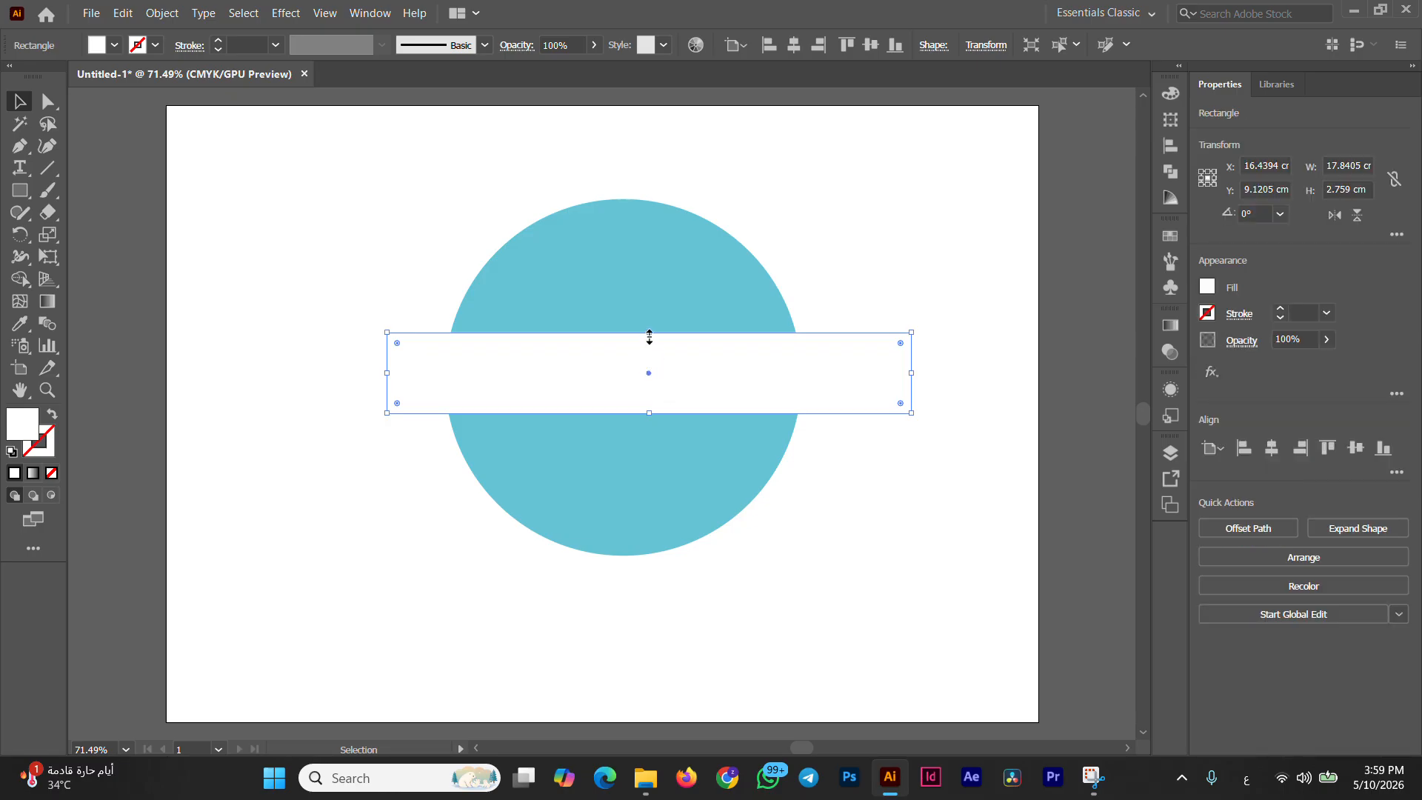
drag(649, 332, 651, 354)
click(841, 274)
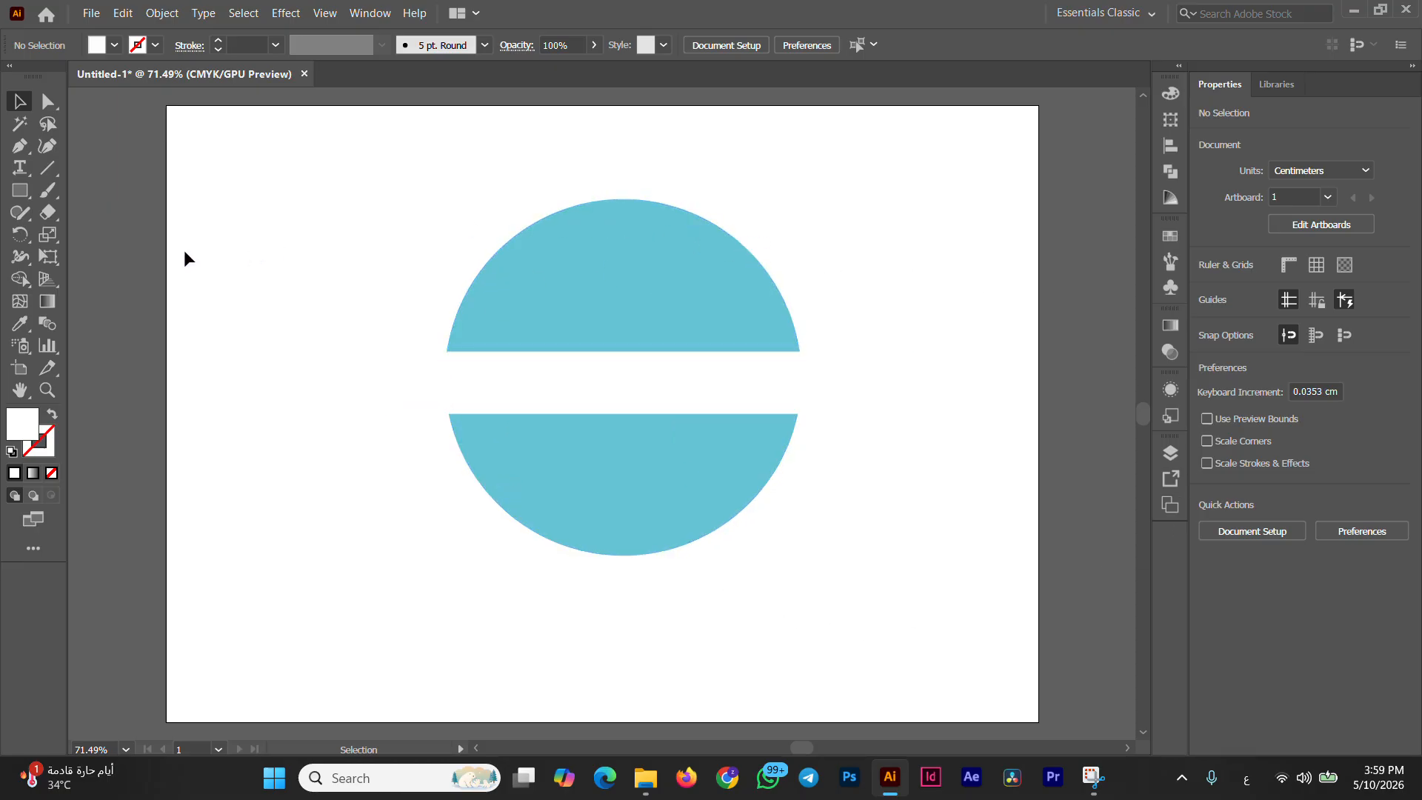
Step: Try to bend the white band into a wave with the Warp tool, pushing one half down and the other up
click(25, 252)
click(107, 278)
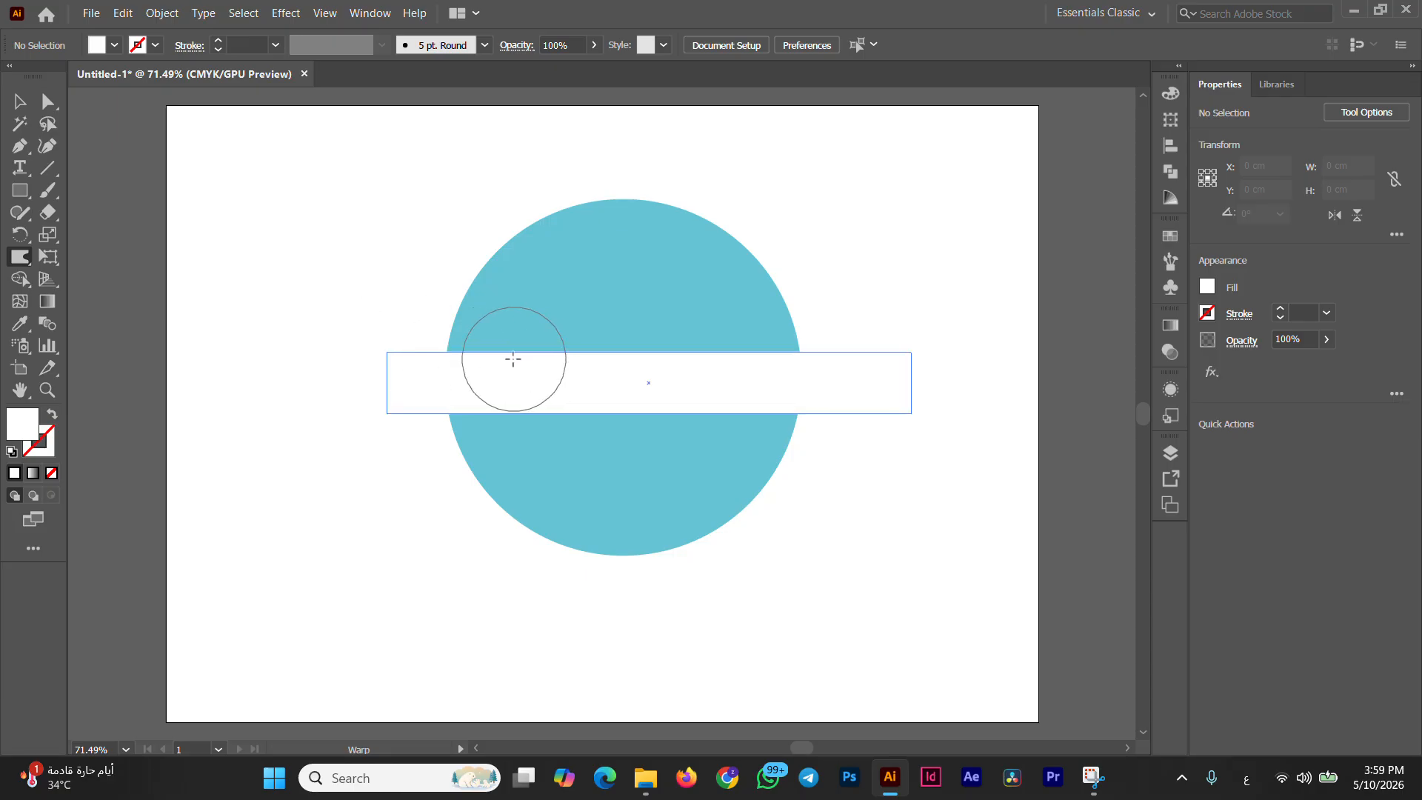
mouse_move(508, 340)
mouse_down()
mouse_move(510, 381)
mouse_move(547, 438)
mouse_up()
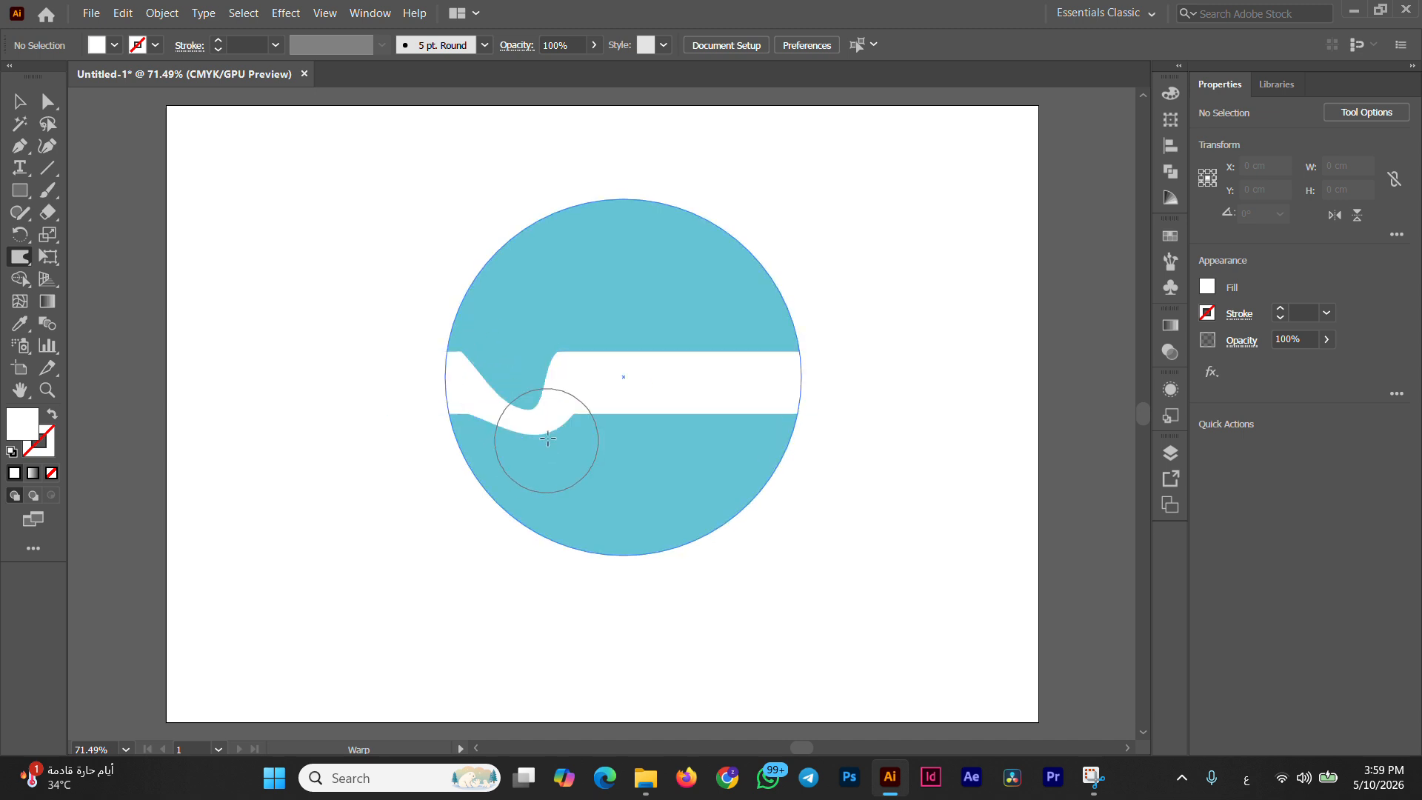
drag(736, 443, 742, 345)
drag(748, 414, 735, 296)
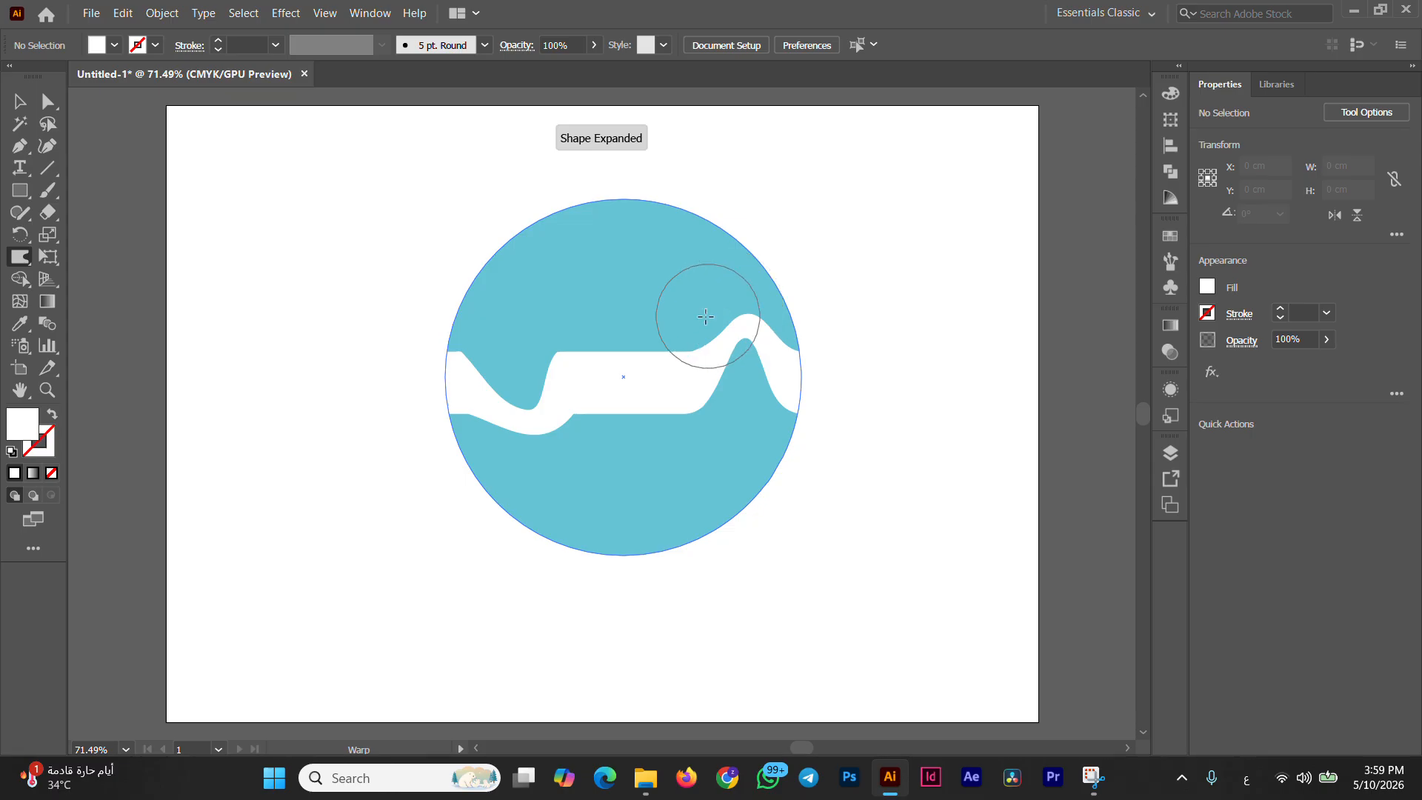
drag(528, 307, 628, 386)
drag(547, 331, 610, 408)
mouse_move(554, 366)
mouse_down()
mouse_move(564, 400)
mouse_move(592, 381)
mouse_move(667, 388)
mouse_up()
mouse_move(806, 411)
mouse_down()
mouse_move(842, 414)
mouse_move(858, 376)
mouse_move(833, 320)
mouse_up()
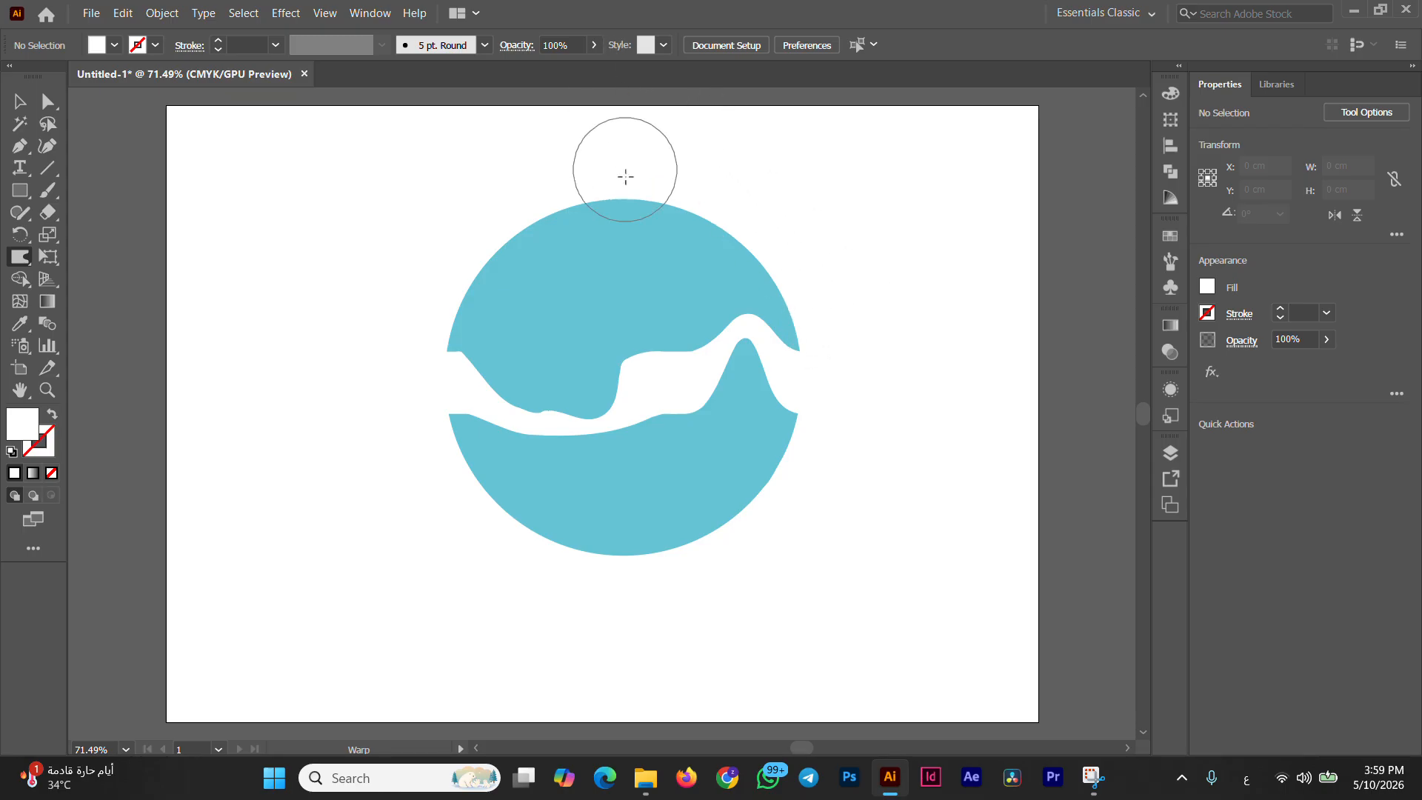
drag(626, 211, 626, 219)
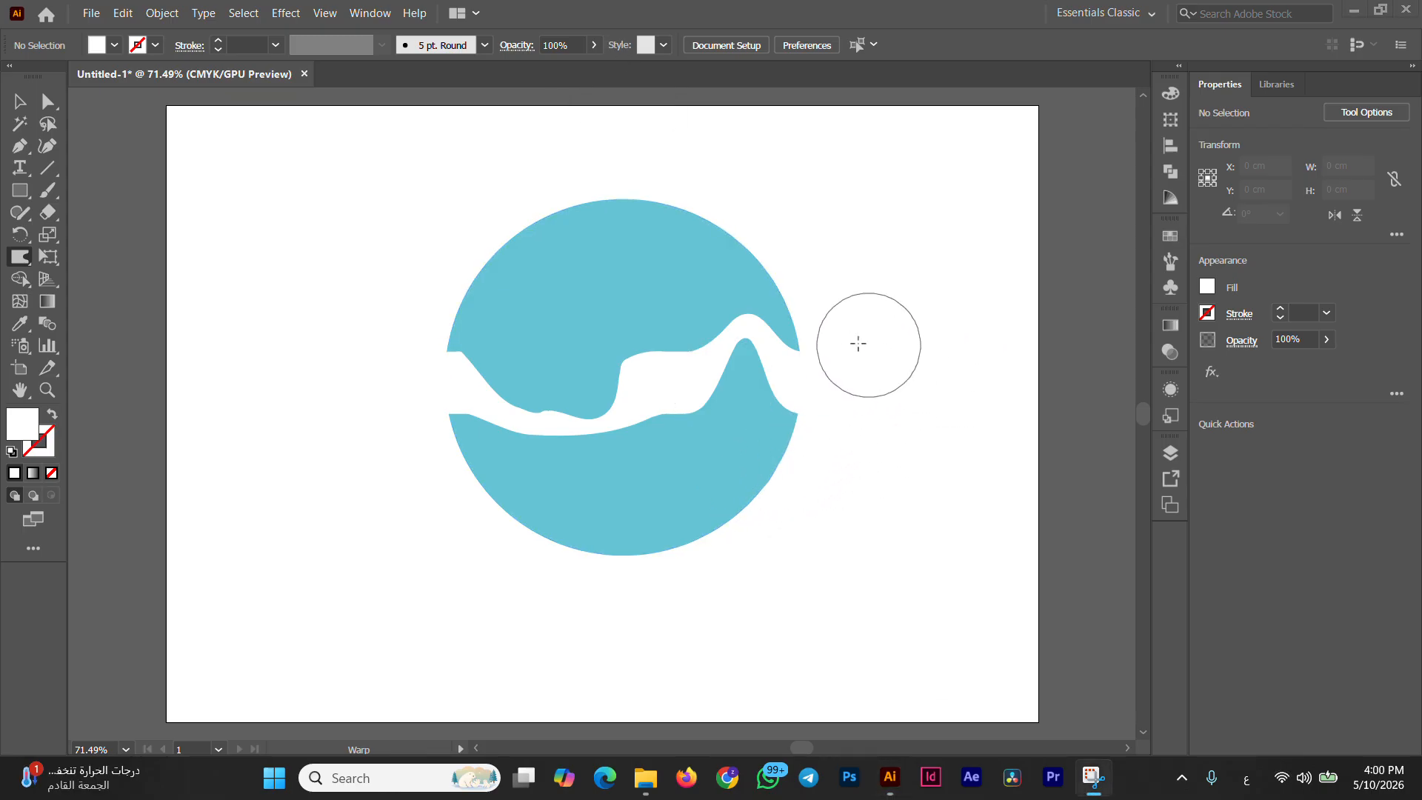
Step: Delete the distorted white band and draw a new white rectangle about 15.4 × 1.8 cm across the circle
click(19, 102)
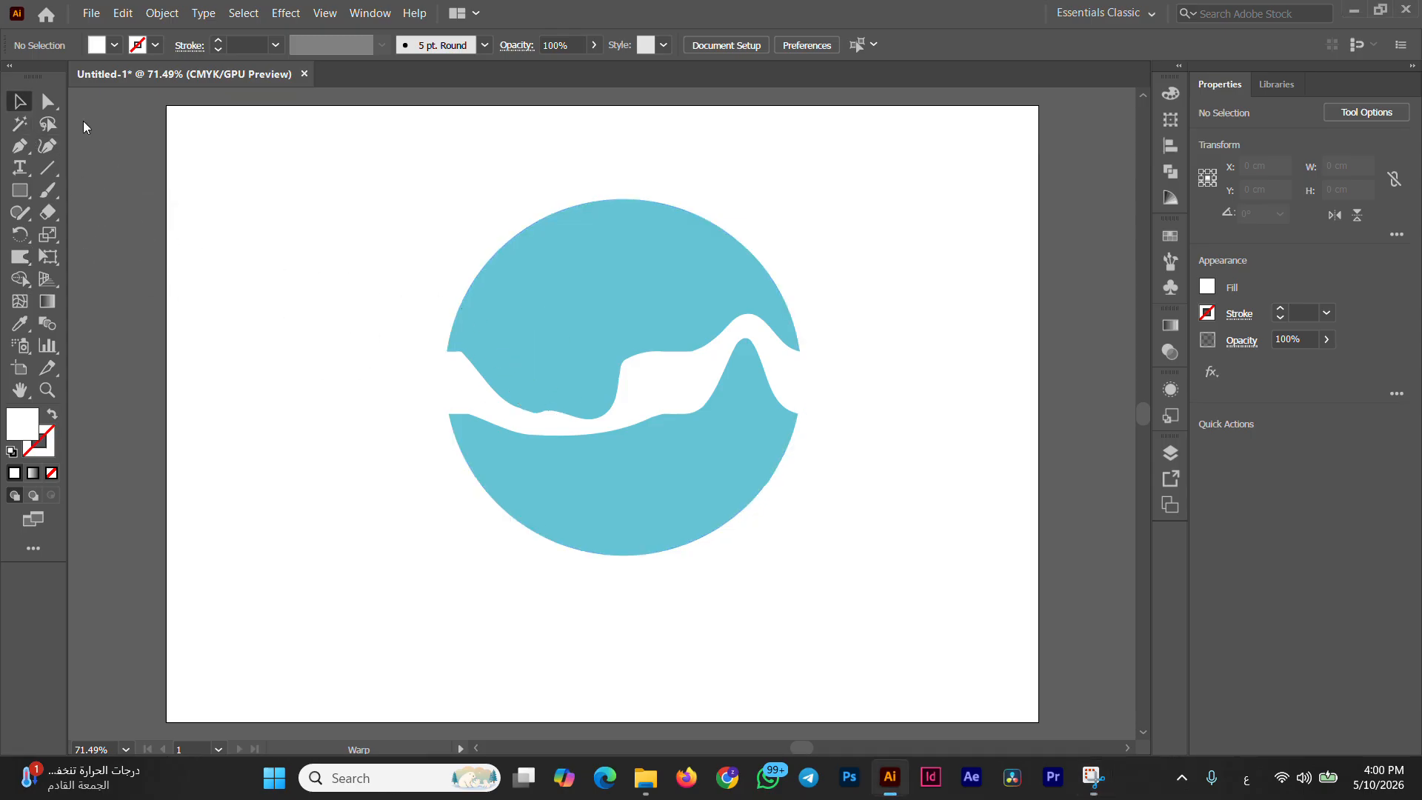
click(687, 390)
key(Delete)
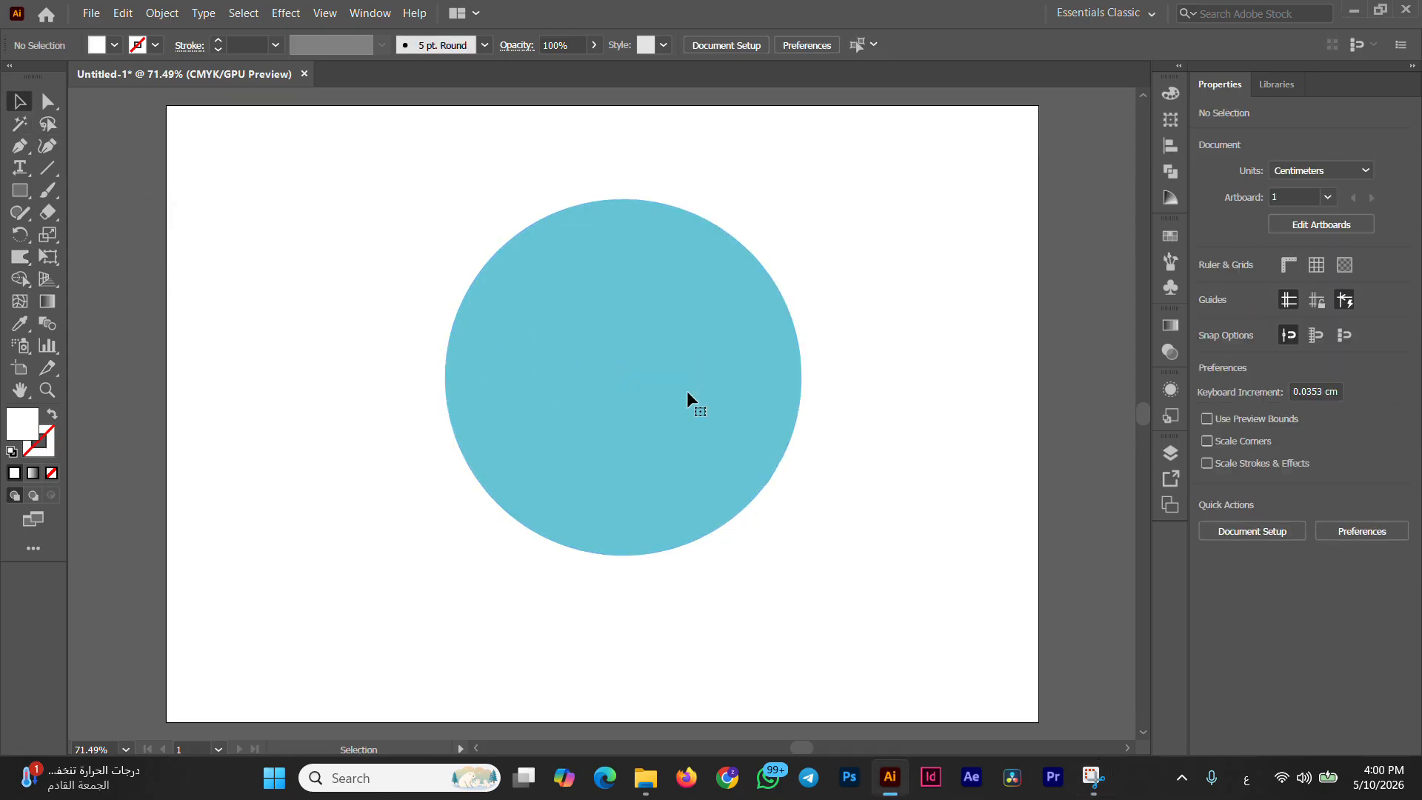
click(19, 190)
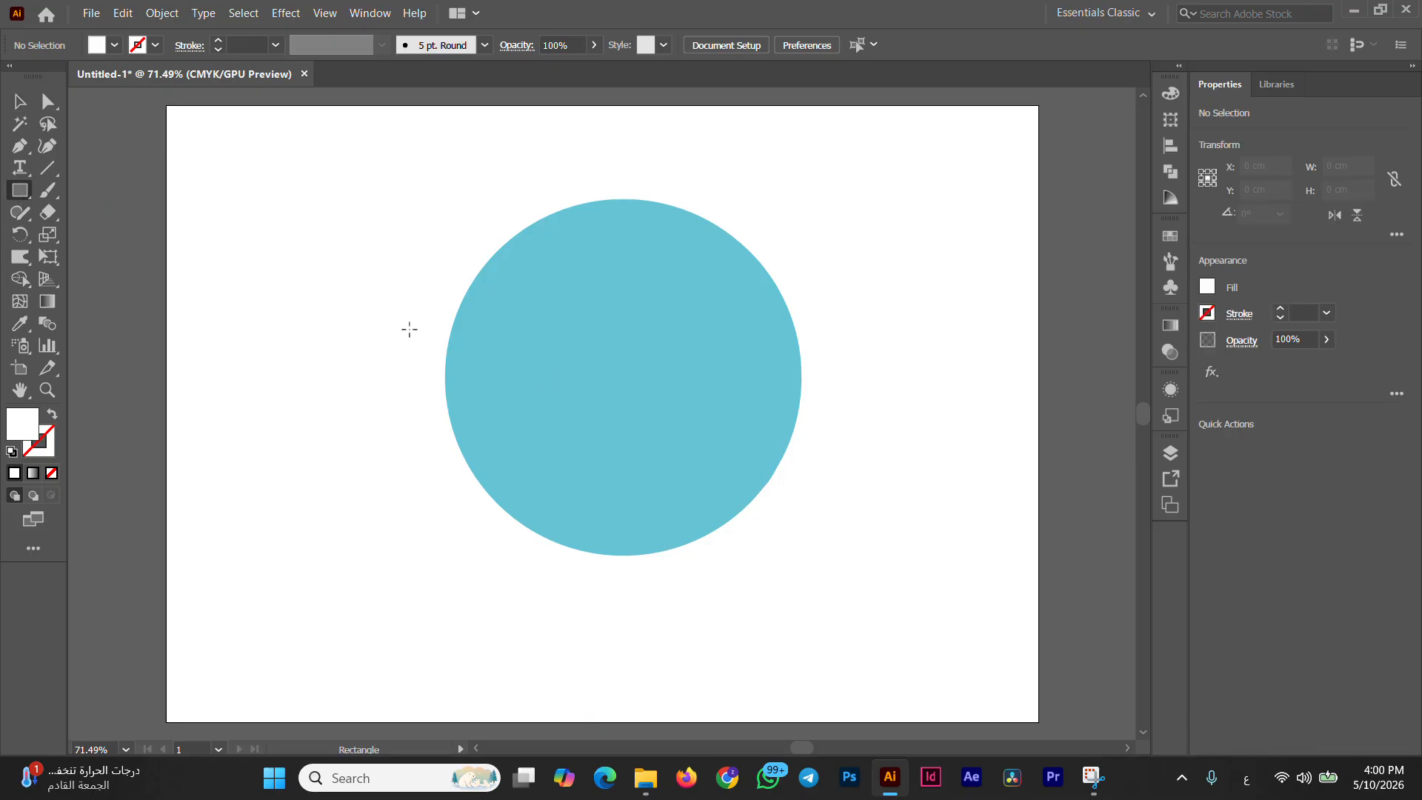
mouse_move(410, 330)
mouse_down()
mouse_move(412, 371)
mouse_move(559, 403)
mouse_move(862, 382)
mouse_up()
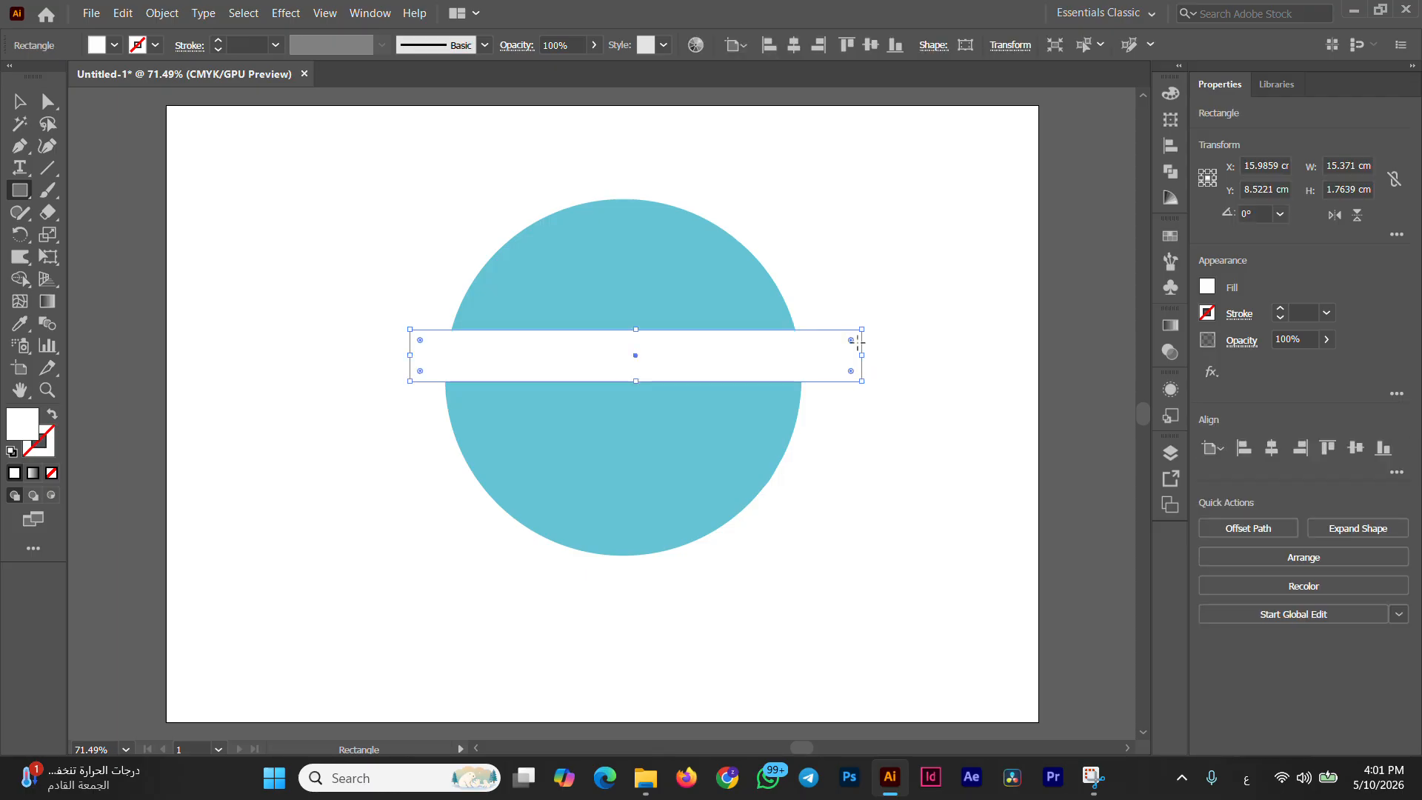
Step: Warp the new white band into a gentle wave that dips in the circle's left half and rises toward the right
click(28, 259)
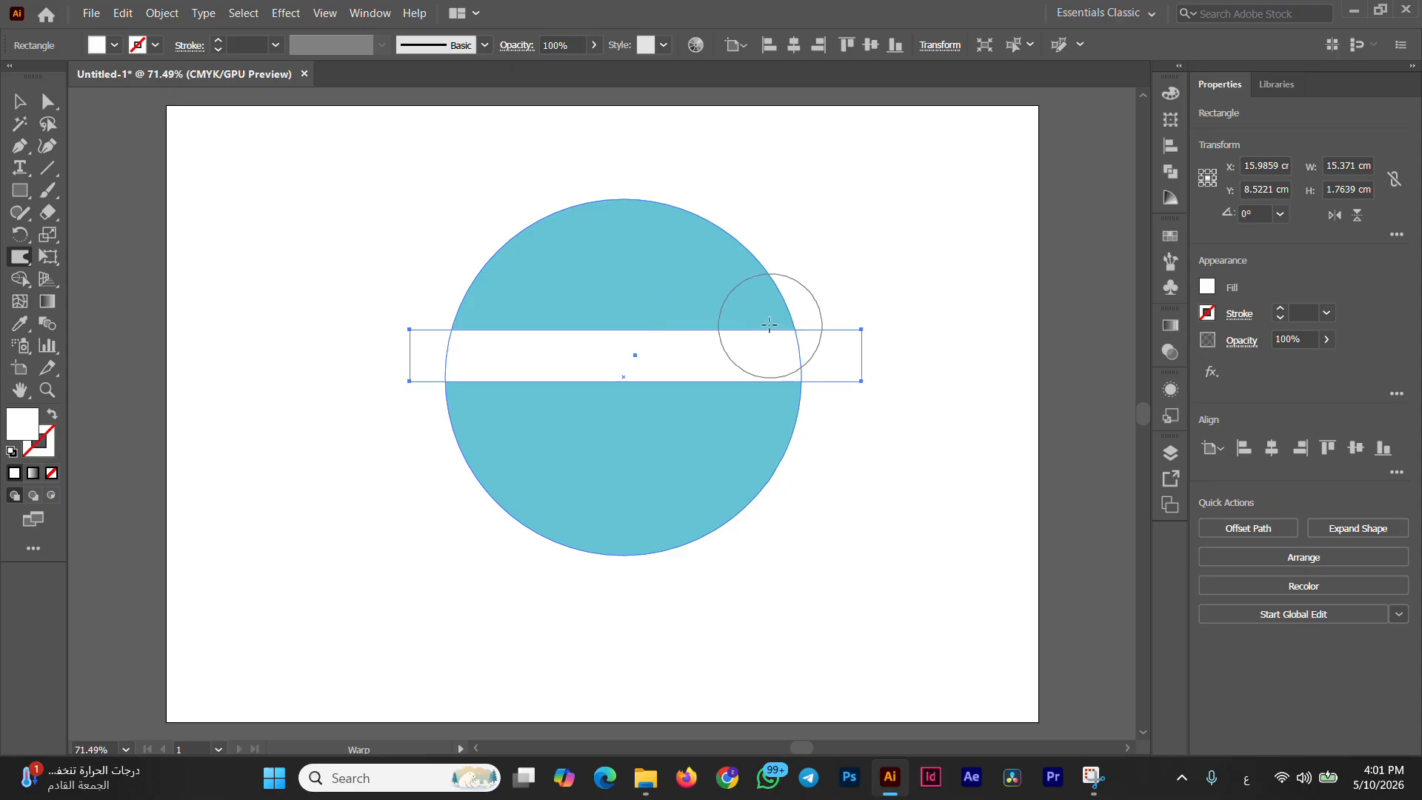
mouse_move(756, 391)
mouse_down()
mouse_move(725, 360)
mouse_move(725, 326)
mouse_move(633, 357)
mouse_move(582, 338)
mouse_move(551, 360)
mouse_up()
drag(670, 369, 674, 383)
mouse_move(674, 369)
mouse_down()
mouse_move(675, 402)
mouse_move(674, 380)
mouse_move(607, 406)
mouse_move(604, 386)
mouse_move(571, 412)
mouse_move(566, 400)
mouse_move(531, 404)
mouse_move(515, 434)
mouse_up()
mouse_move(546, 332)
mouse_down()
mouse_move(500, 334)
mouse_move(480, 358)
mouse_move(479, 392)
mouse_move(458, 412)
mouse_move(494, 414)
mouse_move(483, 445)
mouse_move(554, 407)
mouse_move(540, 439)
mouse_move(574, 399)
mouse_move(635, 429)
mouse_move(722, 369)
mouse_move(749, 377)
mouse_move(744, 399)
mouse_move(708, 386)
mouse_move(654, 407)
mouse_up()
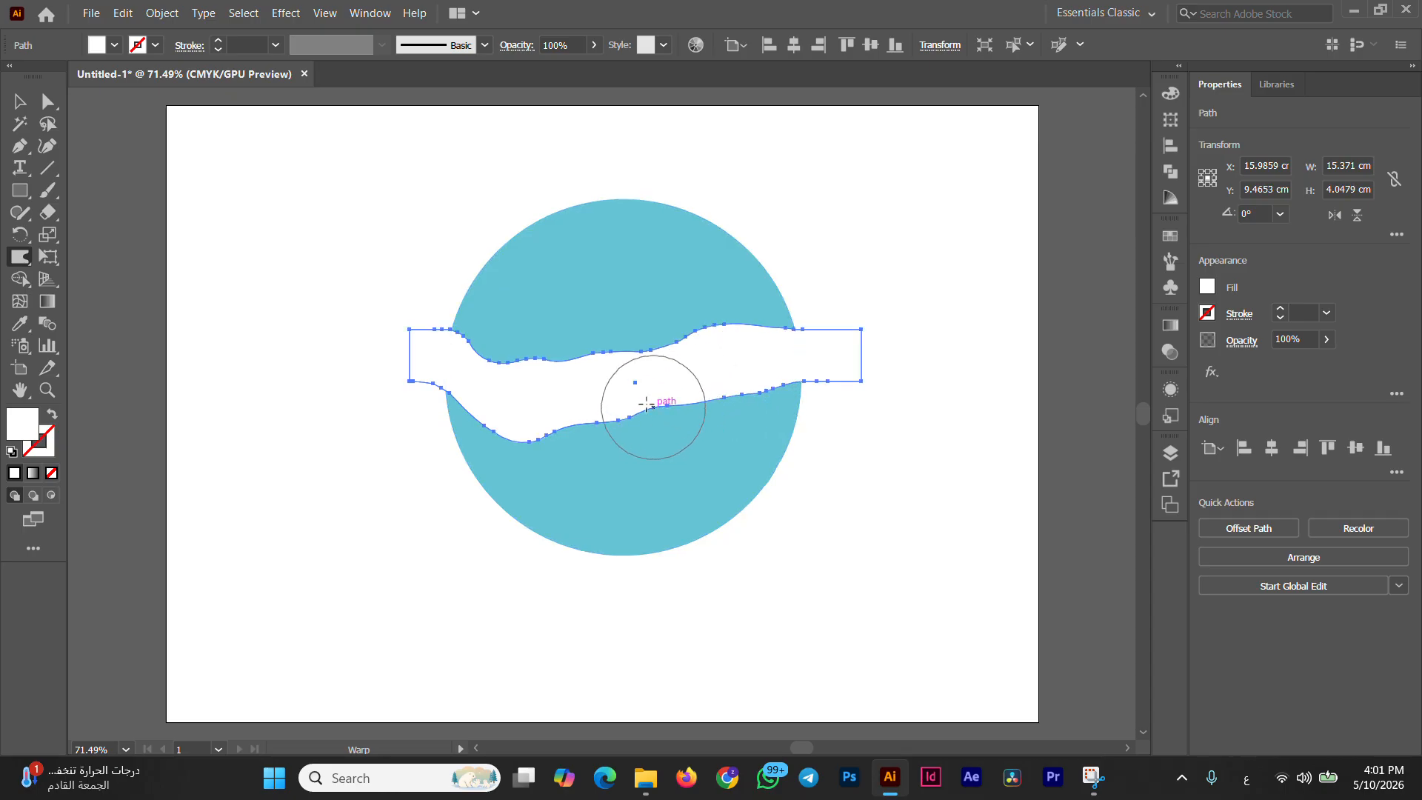
Step: Refine the wave with further Warp strokes, curving the band's left end and smoothing its upper and lower edges
drag(468, 330, 458, 337)
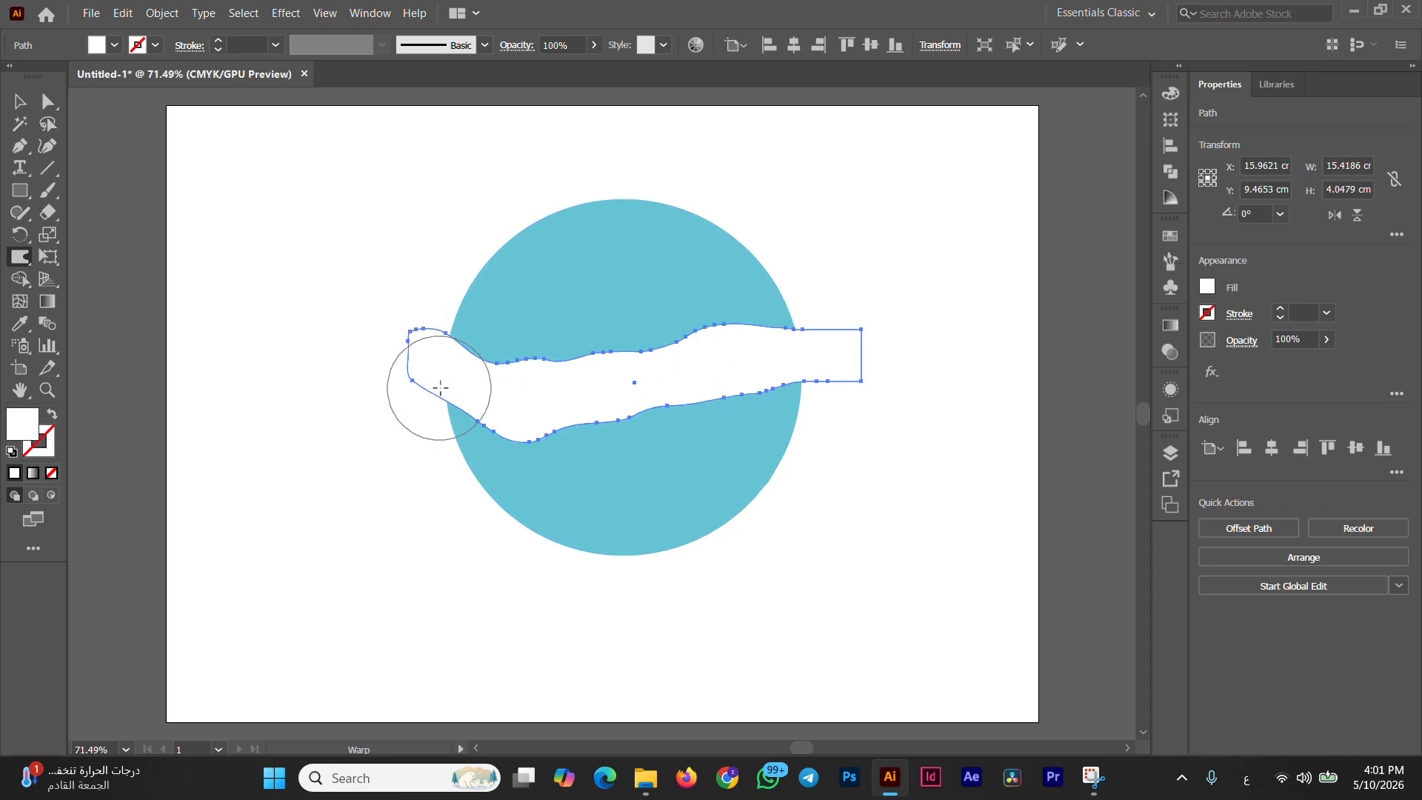
mouse_move(436, 324)
mouse_down()
mouse_move(483, 340)
mouse_move(443, 354)
mouse_move(477, 360)
mouse_up()
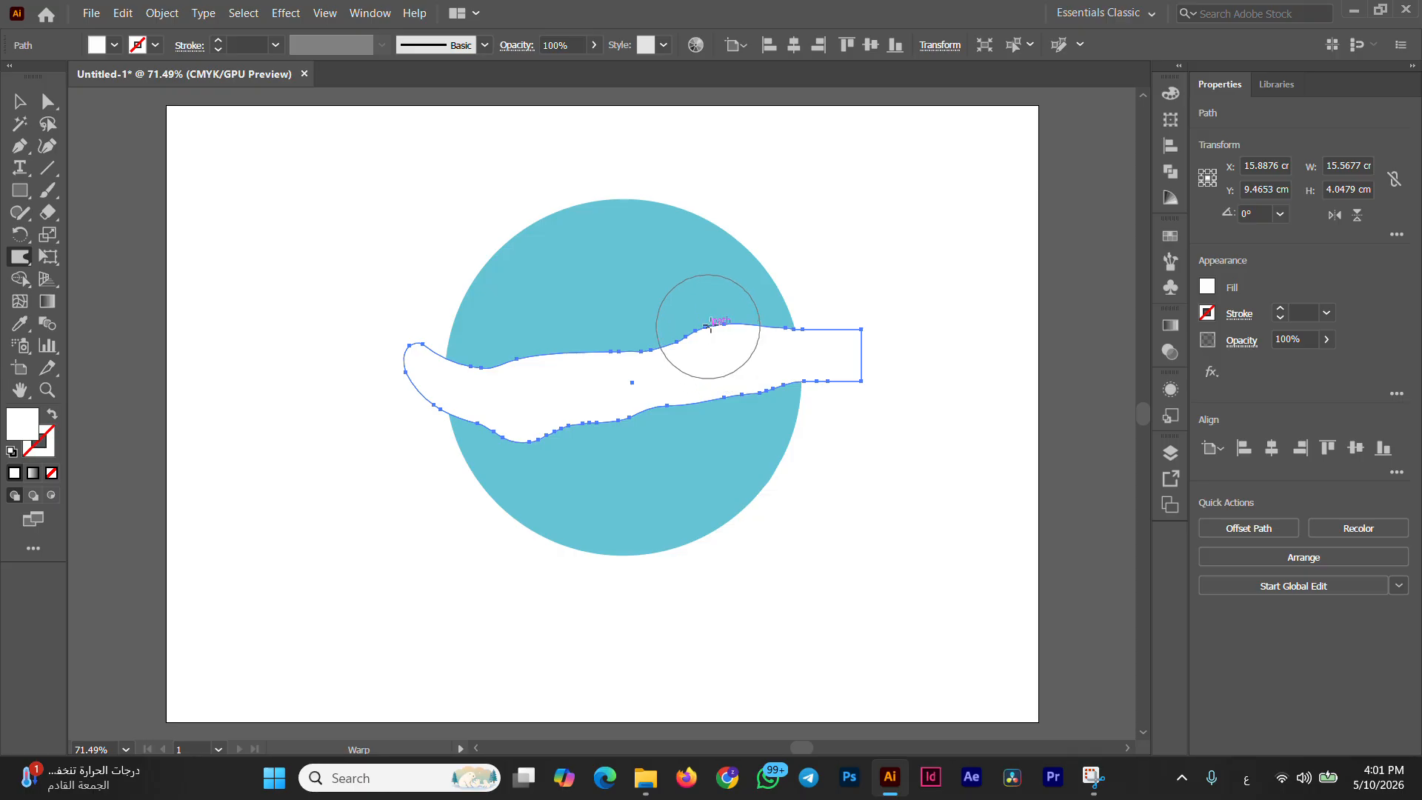
mouse_move(710, 326)
mouse_down()
mouse_move(730, 319)
mouse_move(763, 343)
mouse_up()
drag(767, 343, 768, 338)
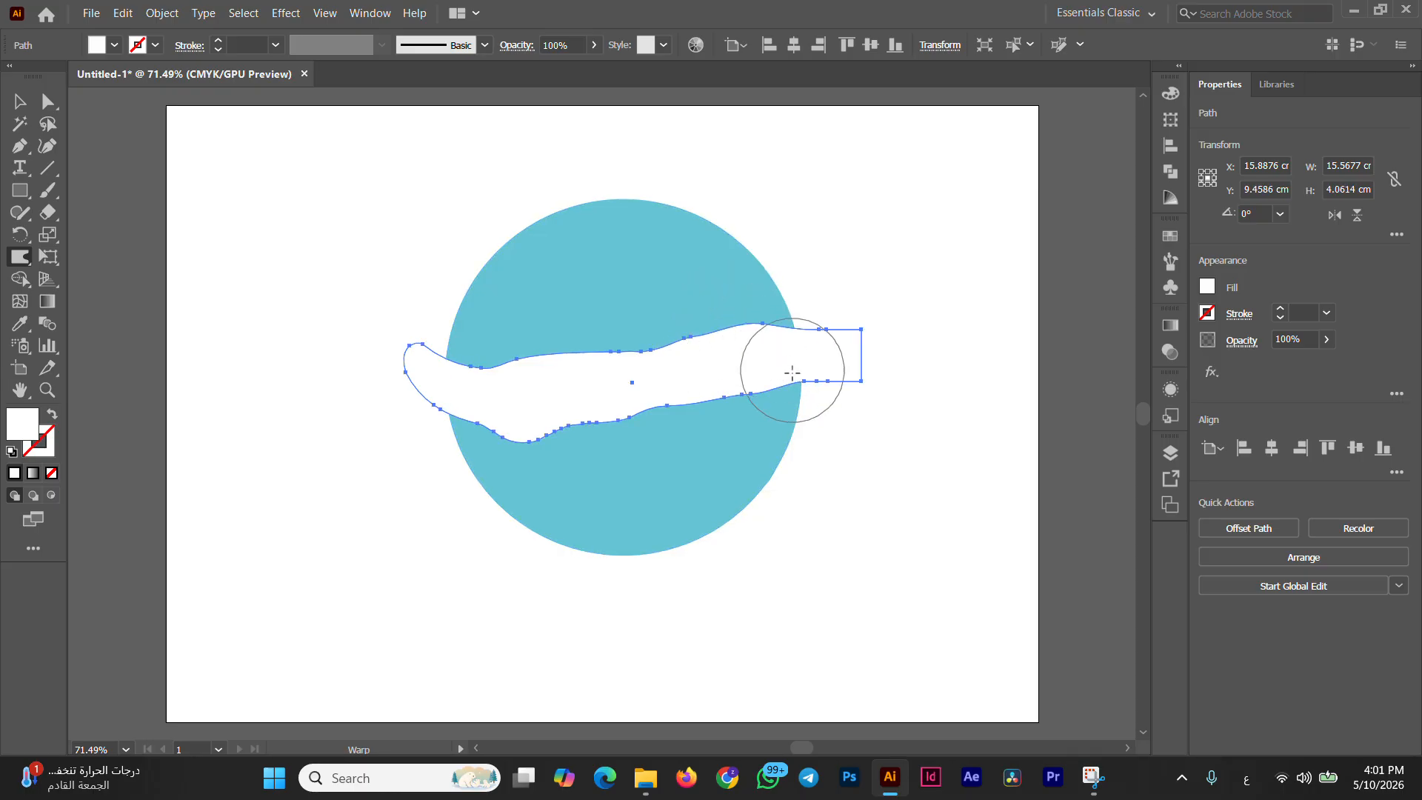
mouse_move(786, 403)
mouse_down()
mouse_move(766, 385)
mouse_move(591, 410)
mouse_move(645, 415)
mouse_move(666, 410)
mouse_move(523, 407)
mouse_move(471, 419)
mouse_move(461, 454)
mouse_up()
mouse_move(469, 339)
mouse_down()
mouse_move(457, 356)
mouse_move(540, 337)
mouse_move(510, 369)
mouse_up()
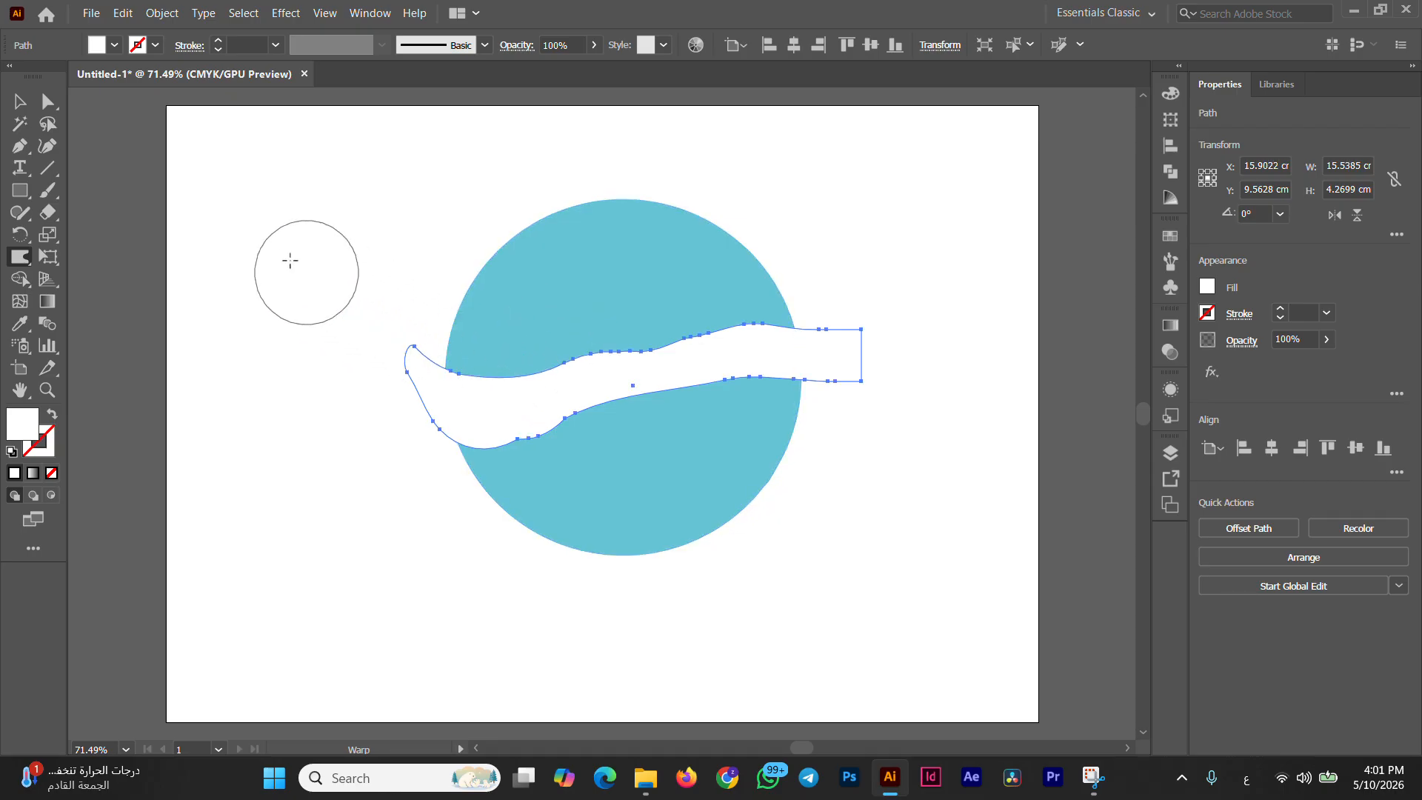
click(19, 102)
click(202, 154)
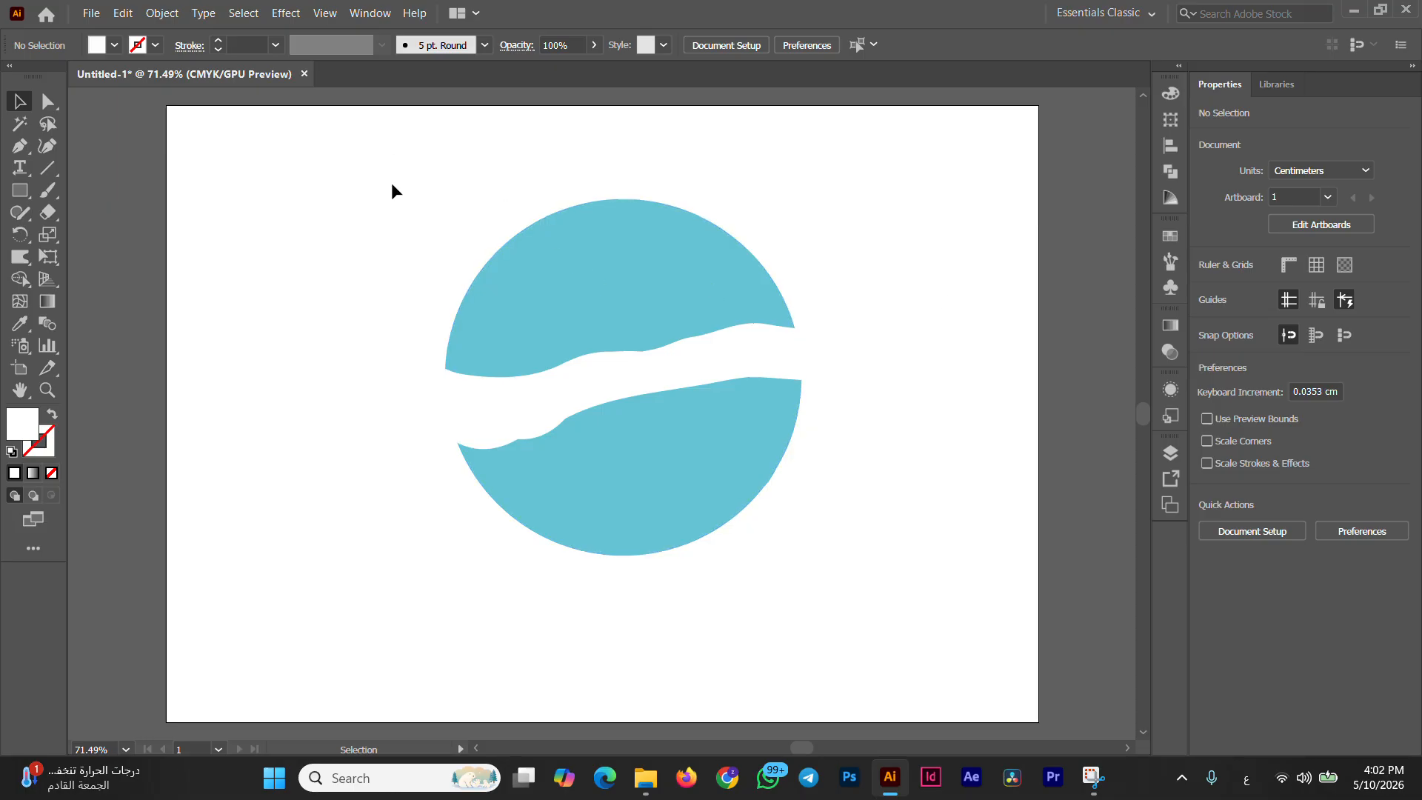
Step: Move the circle and its wavy band together to the upper part of the artboard, centred at about X 16.1, Y 6.9 cm
drag(392, 185, 822, 604)
drag(667, 464, 675, 376)
drag(622, 192, 622, 210)
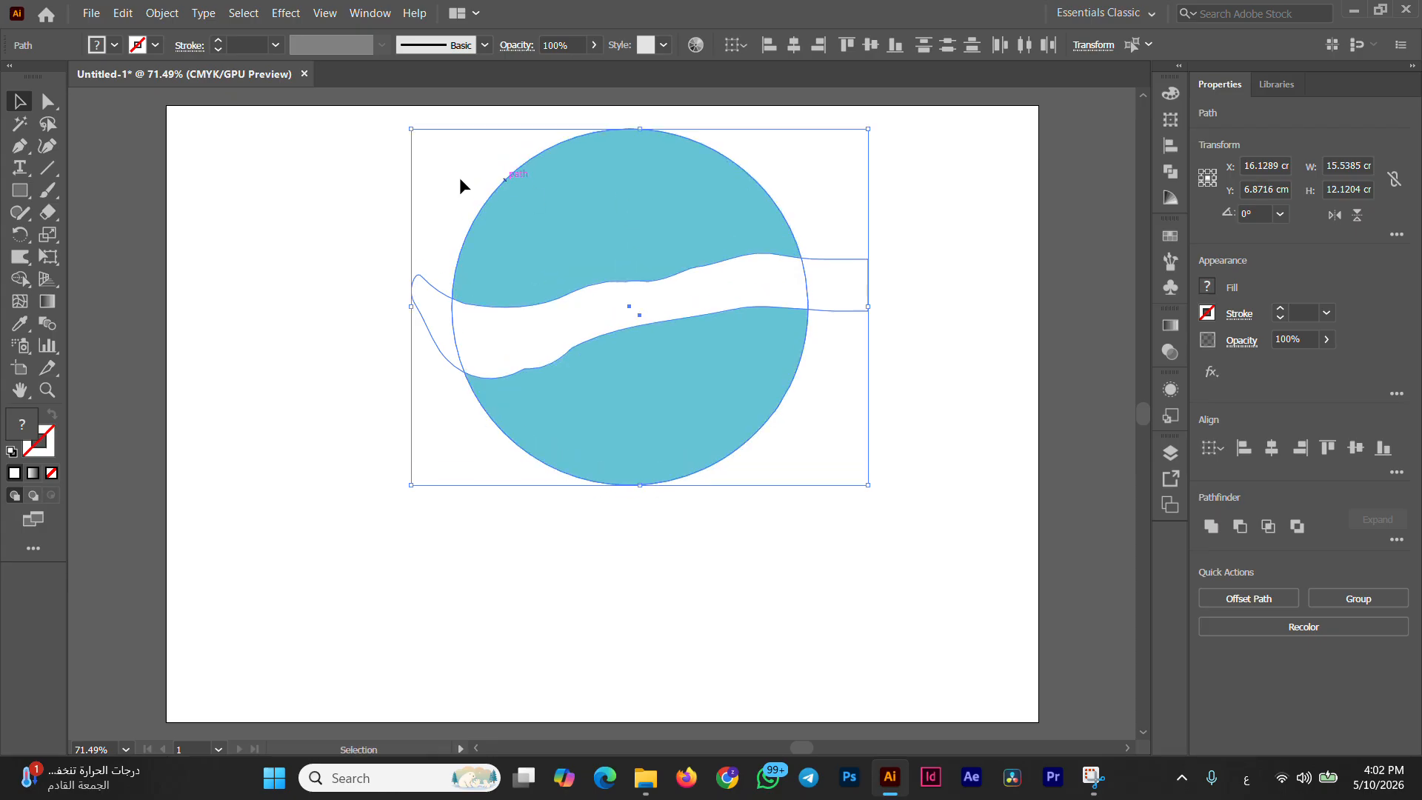
click(306, 215)
click(20, 168)
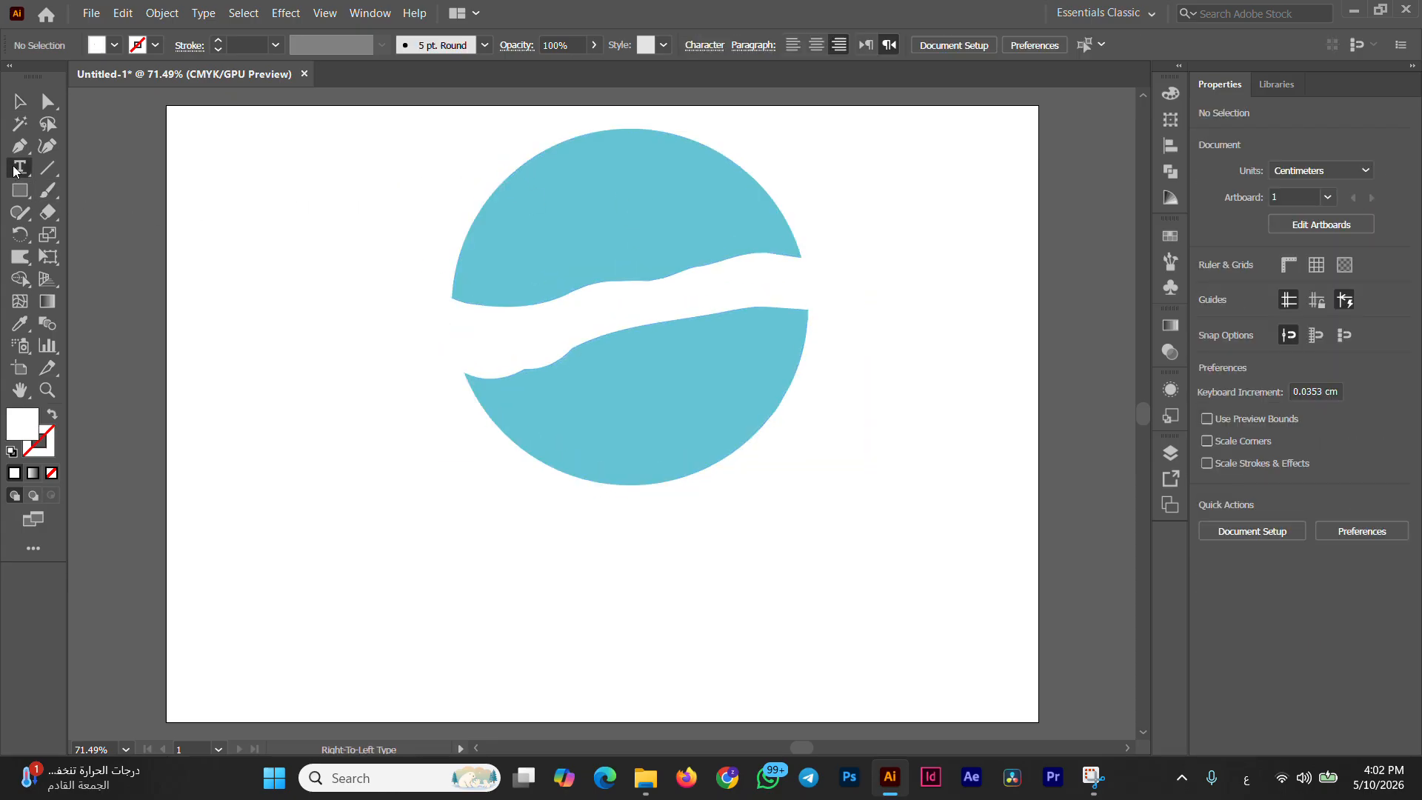
click(591, 541)
text(سينيما)
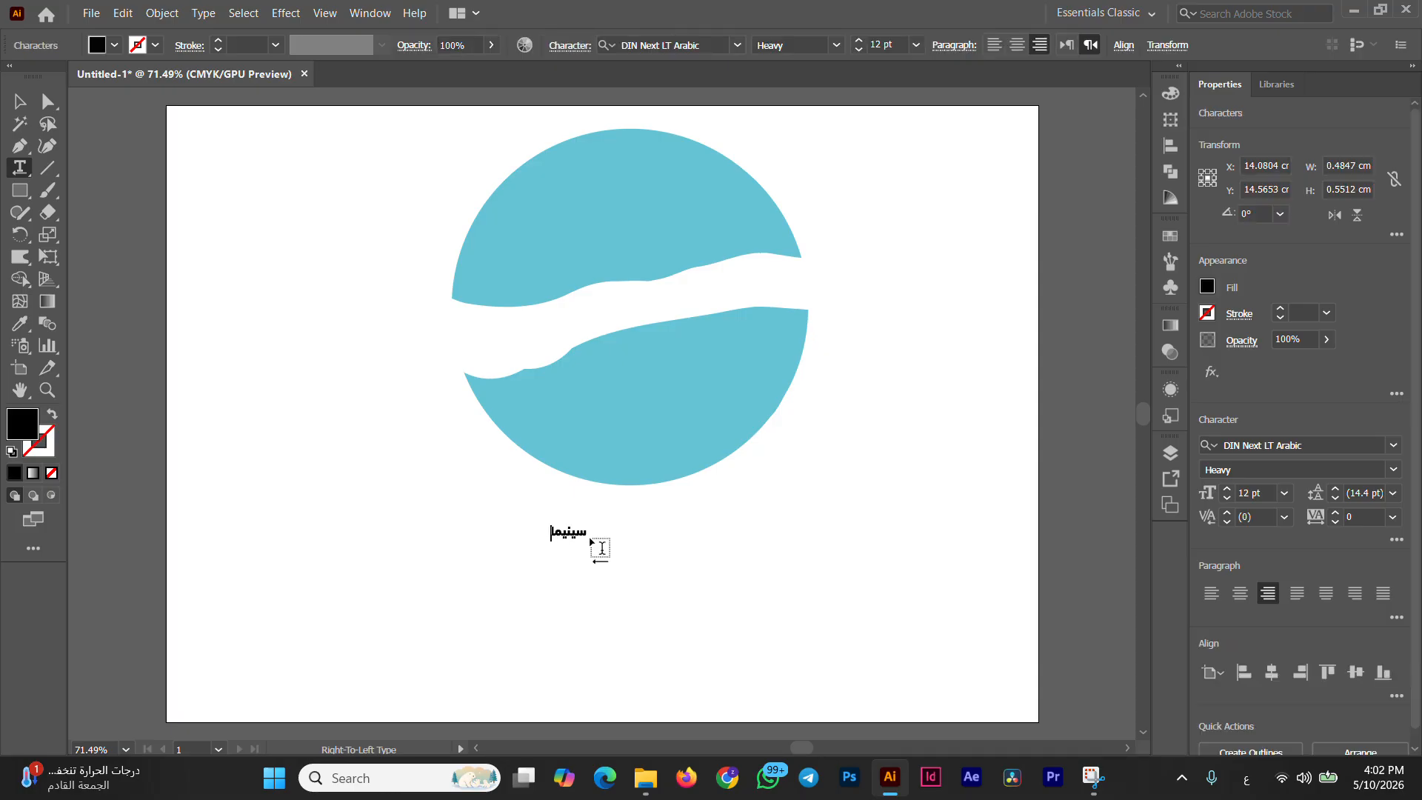
click(20, 102)
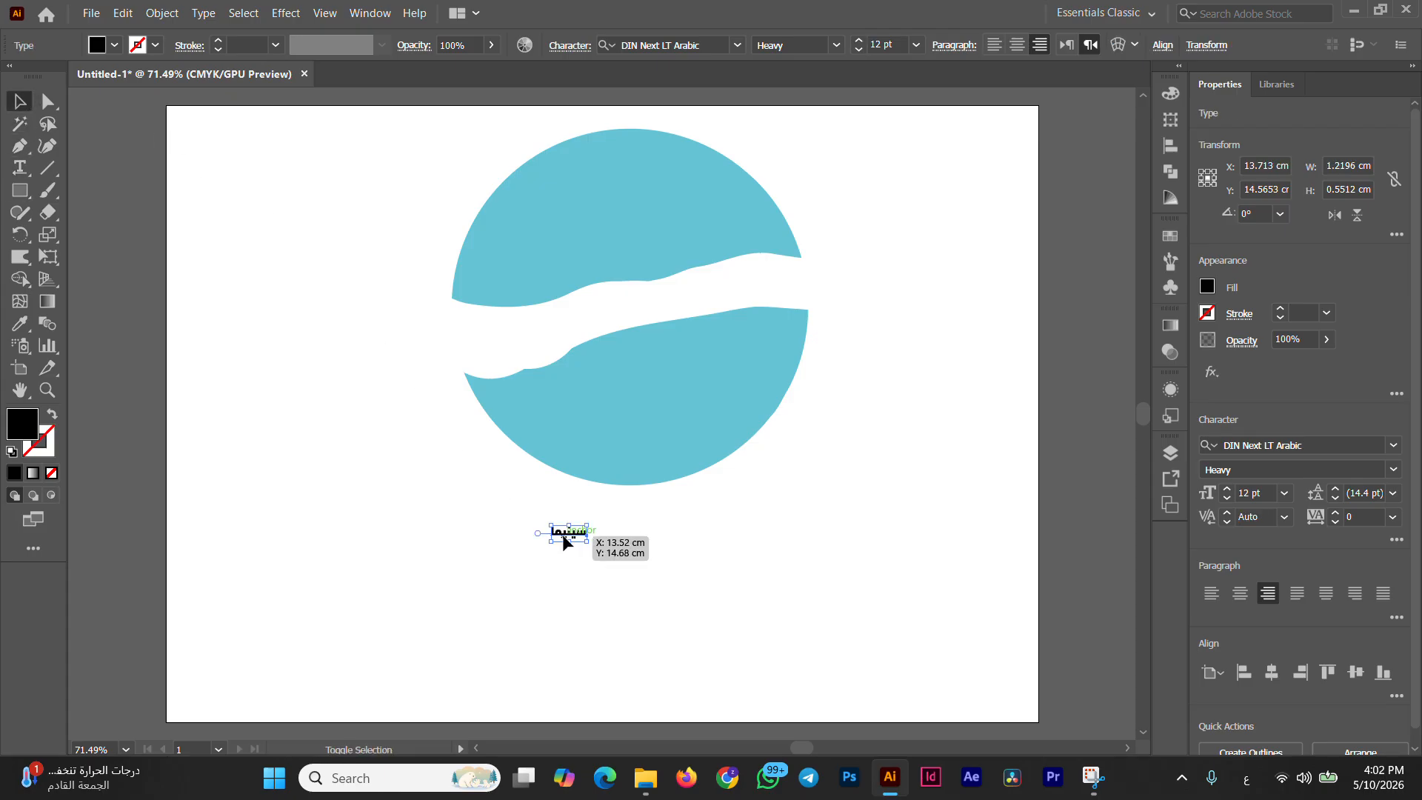
drag(564, 544, 638, 565)
click(263, 378)
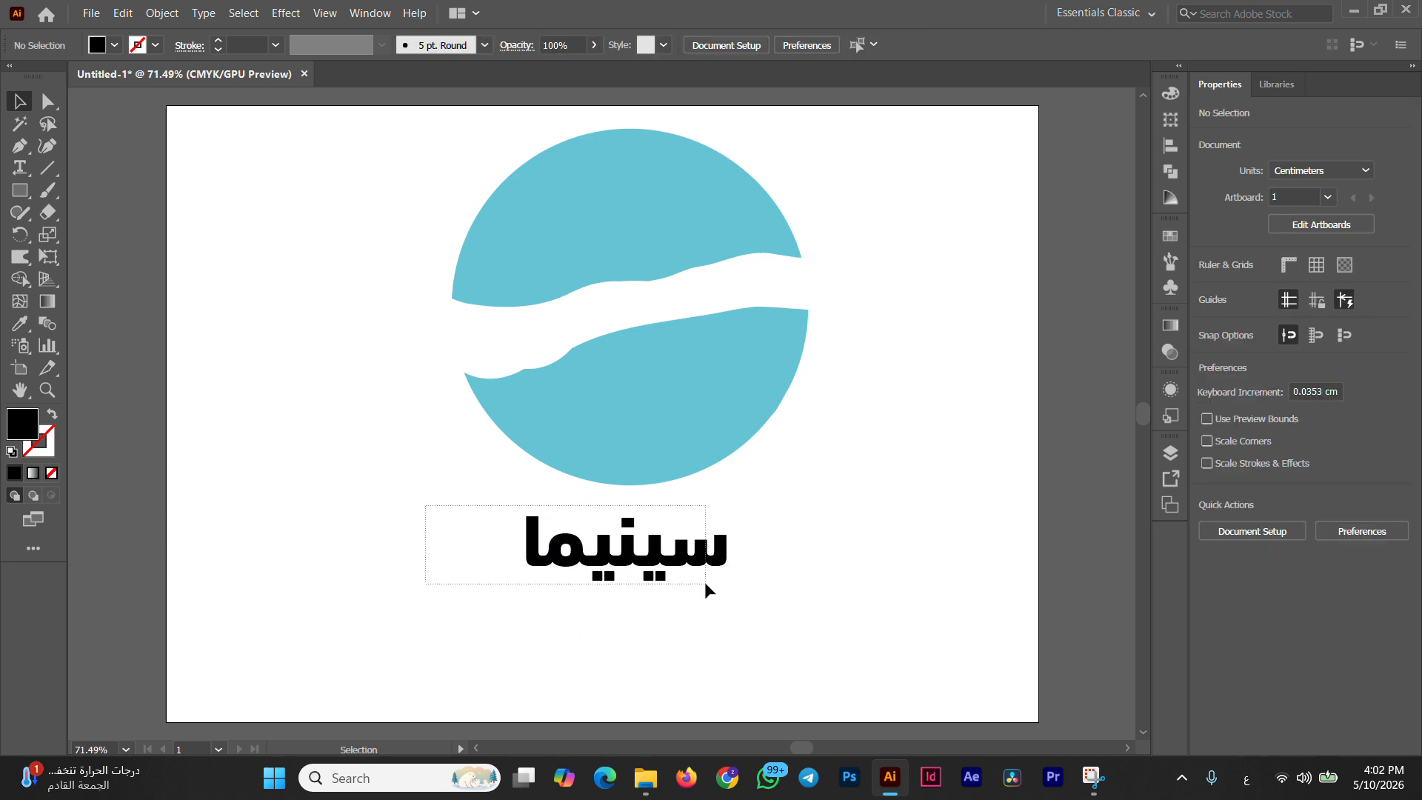
click(675, 571)
key(Delete)
key(s)
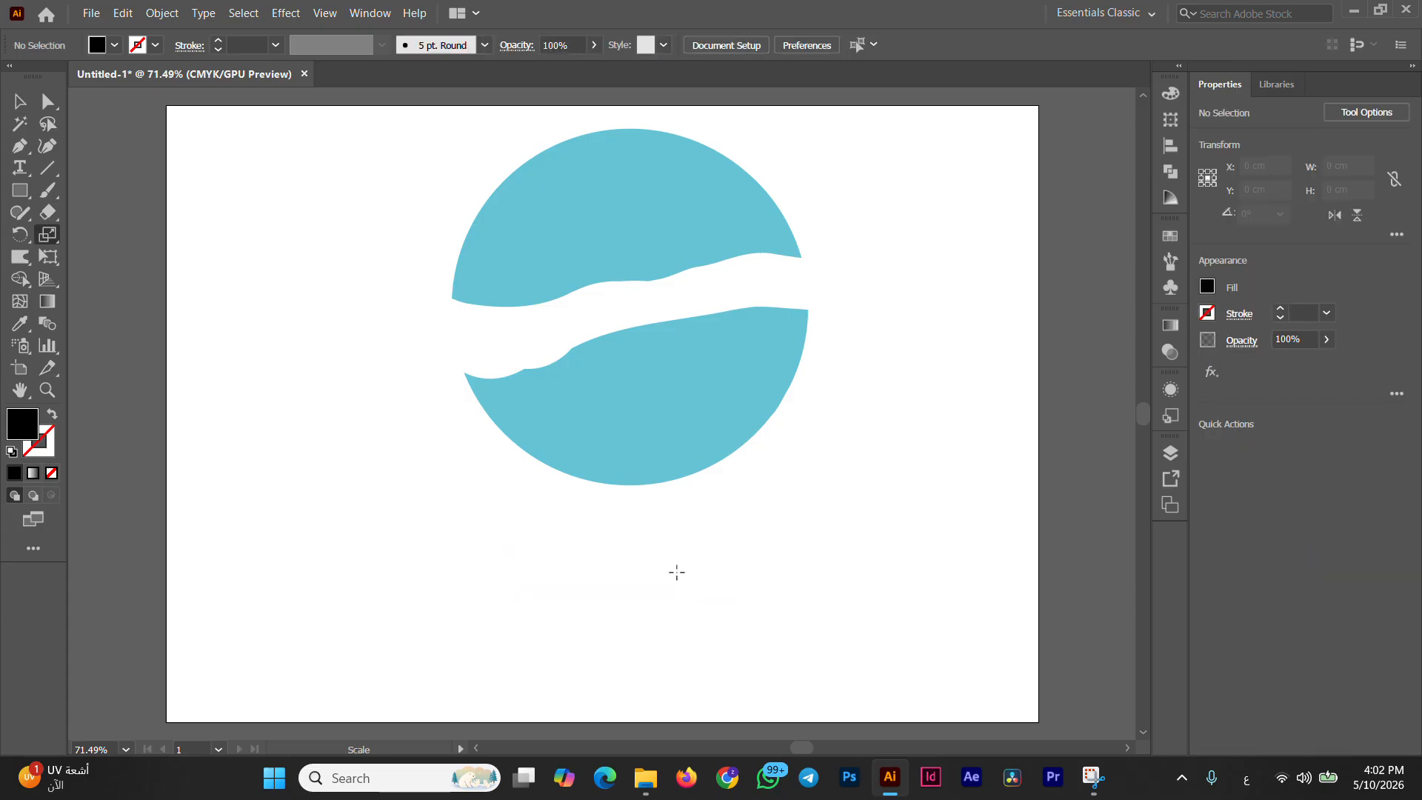
key(super+shift+s)
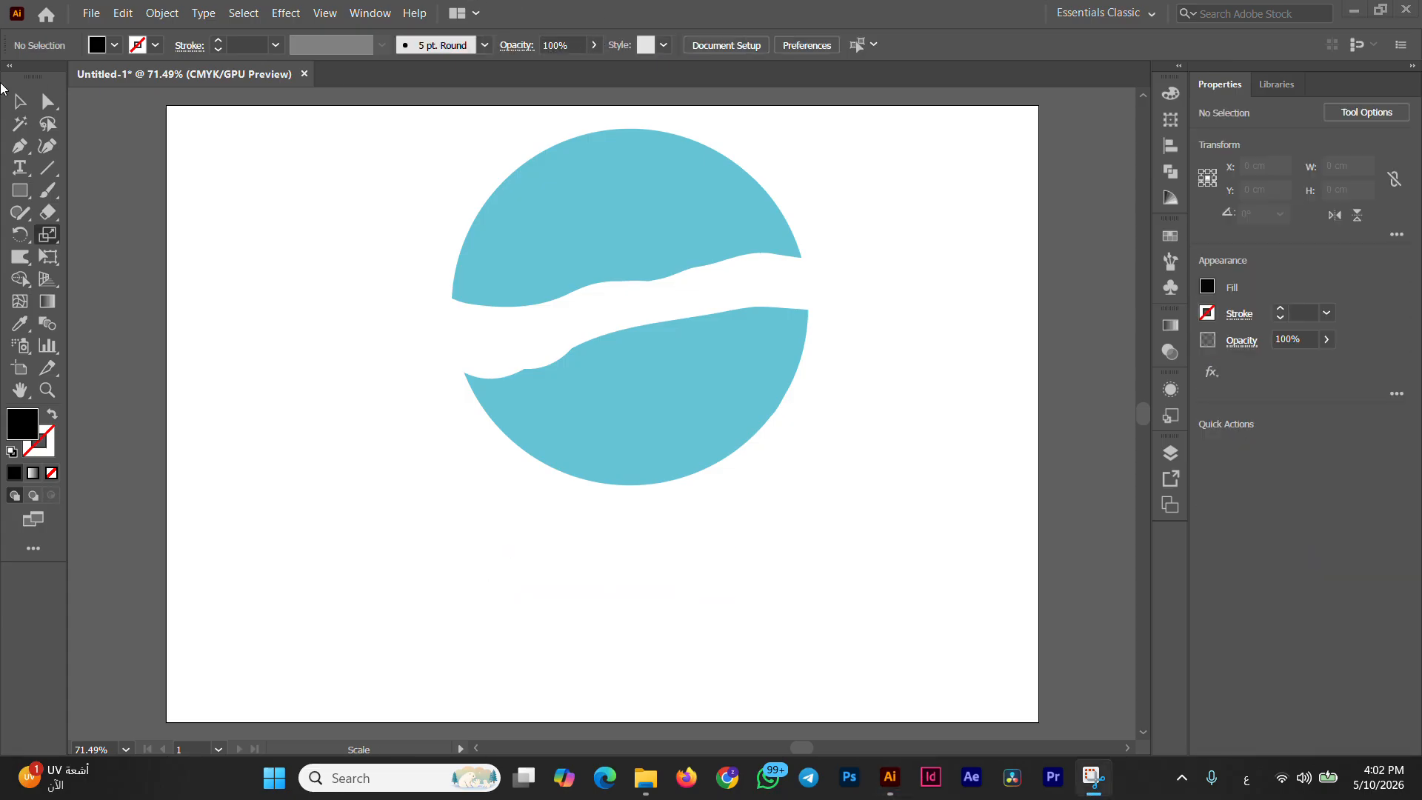
Step: Add the Arabic word "سينما" beneath the circle in DIN Next LT Arabic Heavy and scale it to about 88 pt
click(19, 171)
click(606, 547)
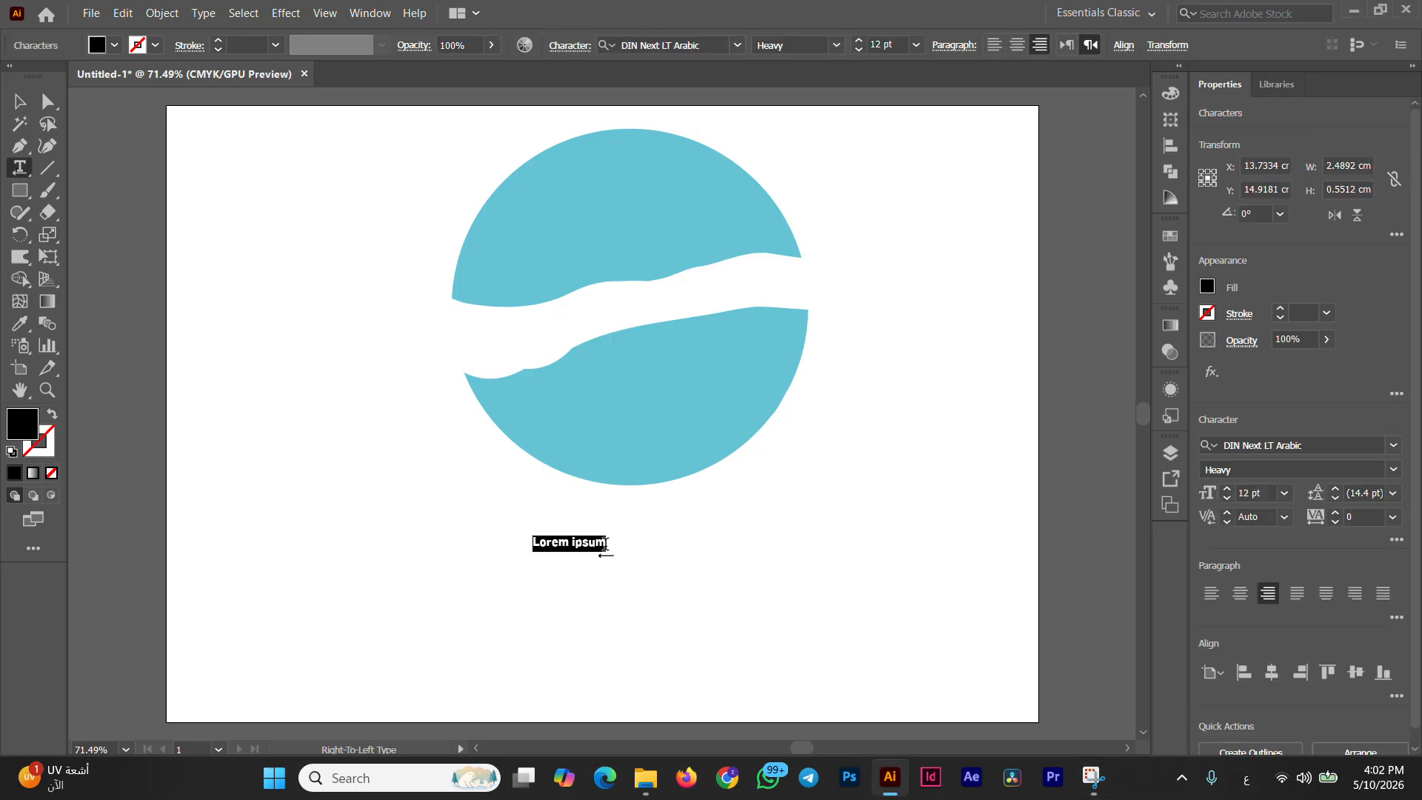
text(سينما)
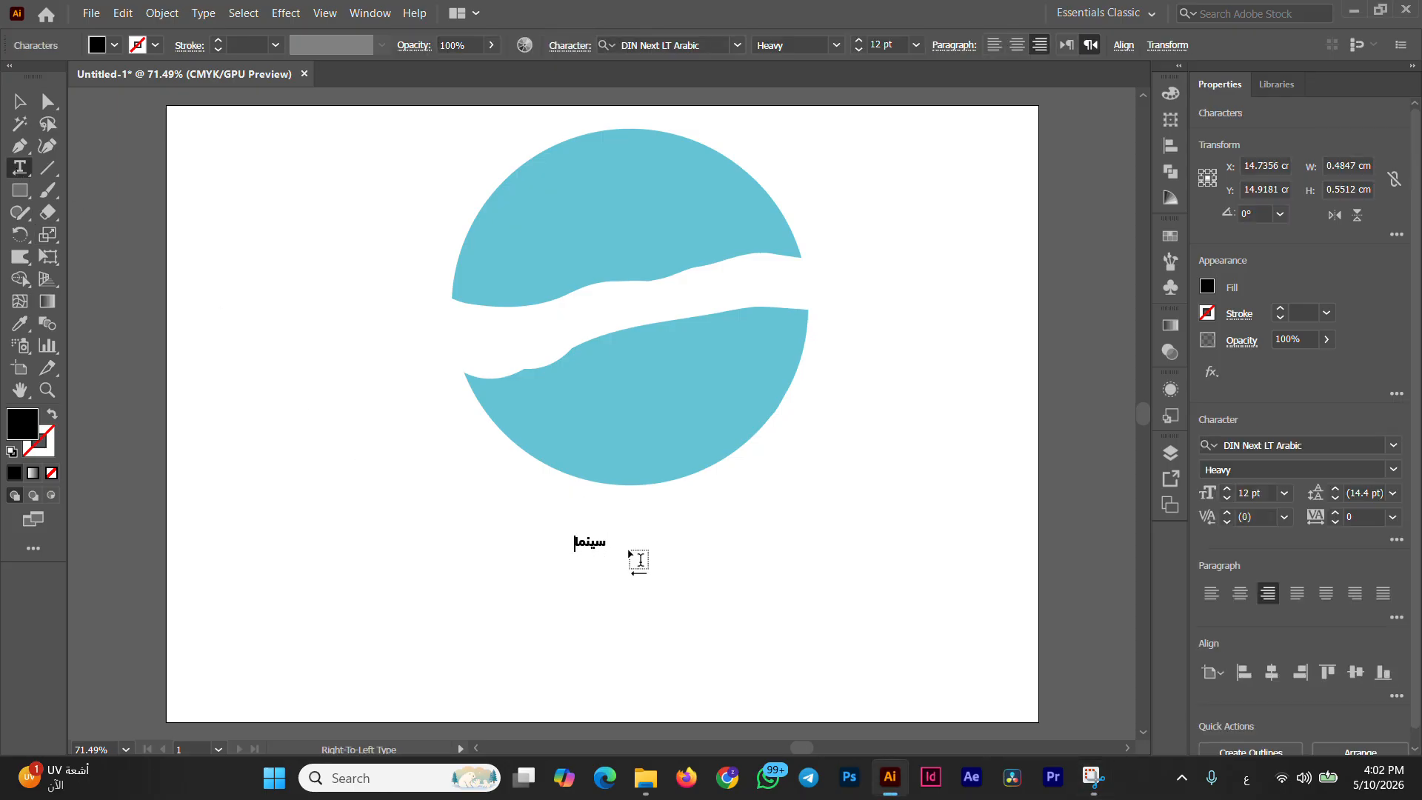
click(19, 102)
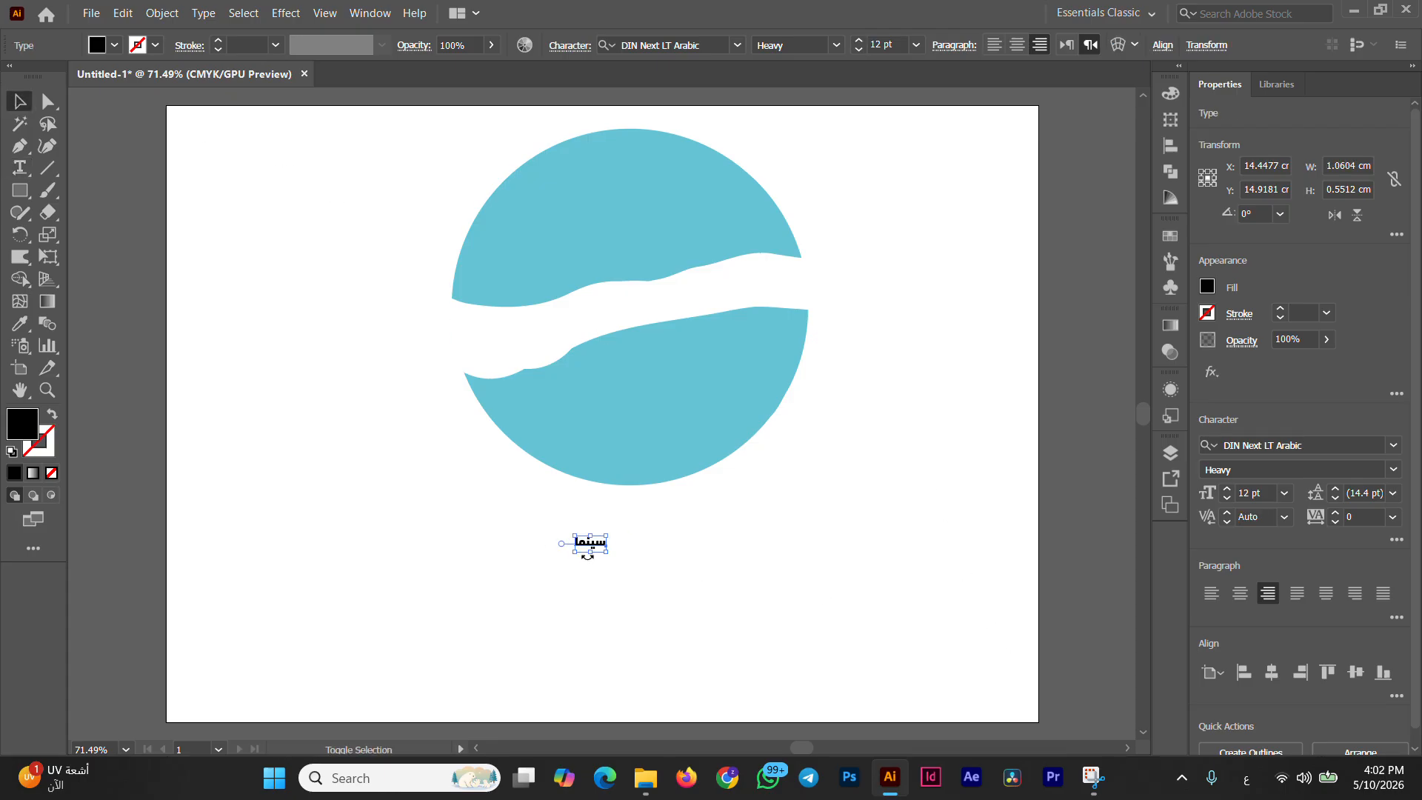
drag(590, 553, 629, 595)
click(398, 502)
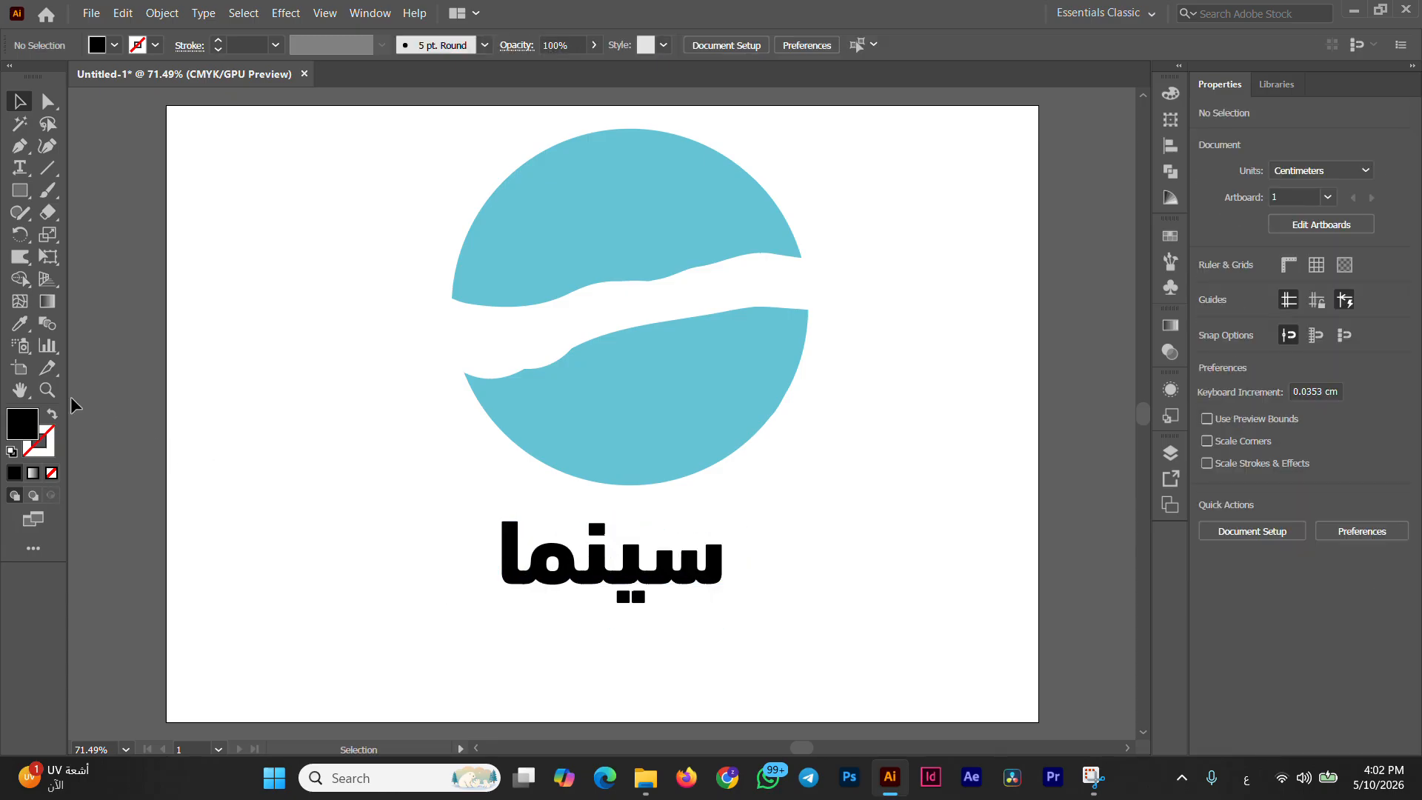
Step: Recolour the word "سينما" by sampling the circle's turquoise fill with the Eyedropper
click(18, 328)
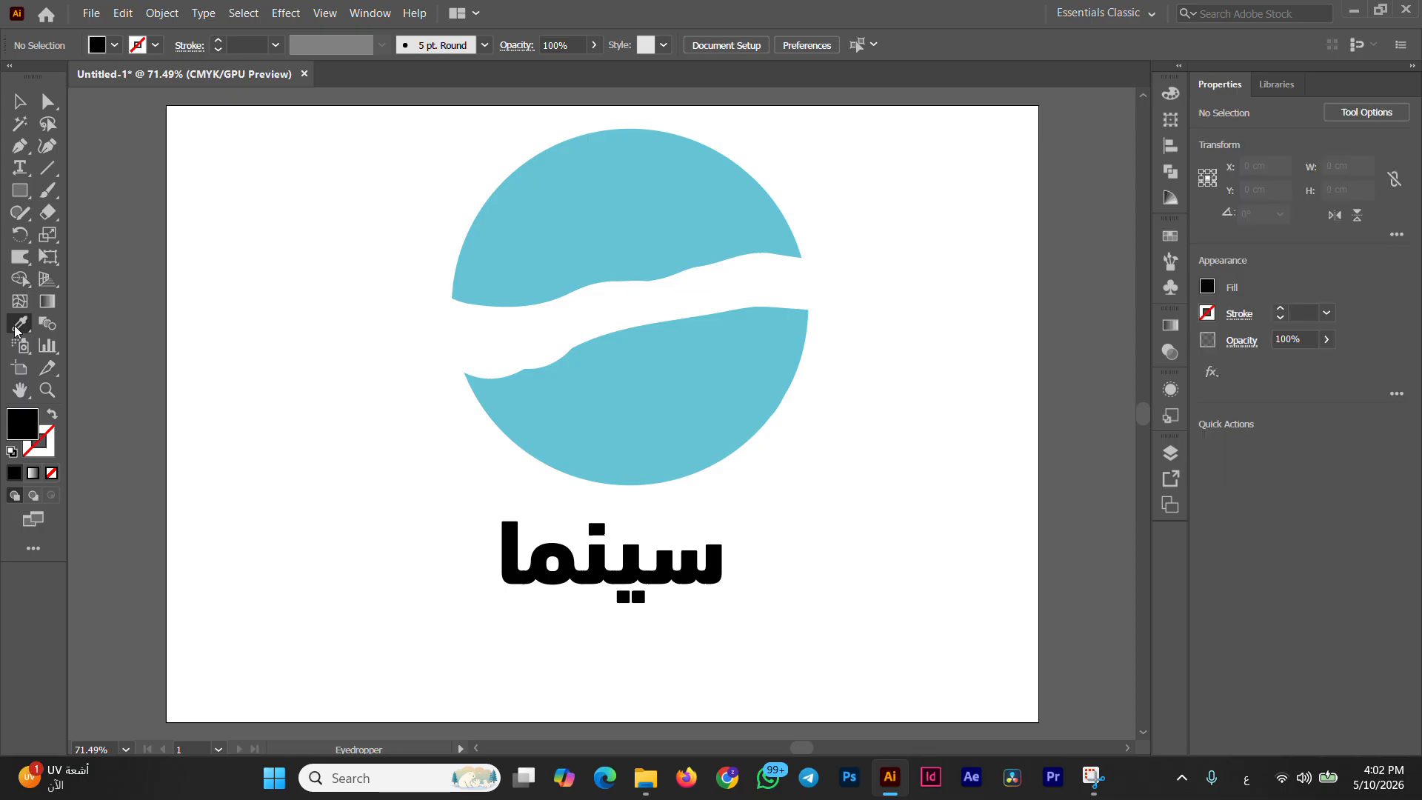
click(20, 102)
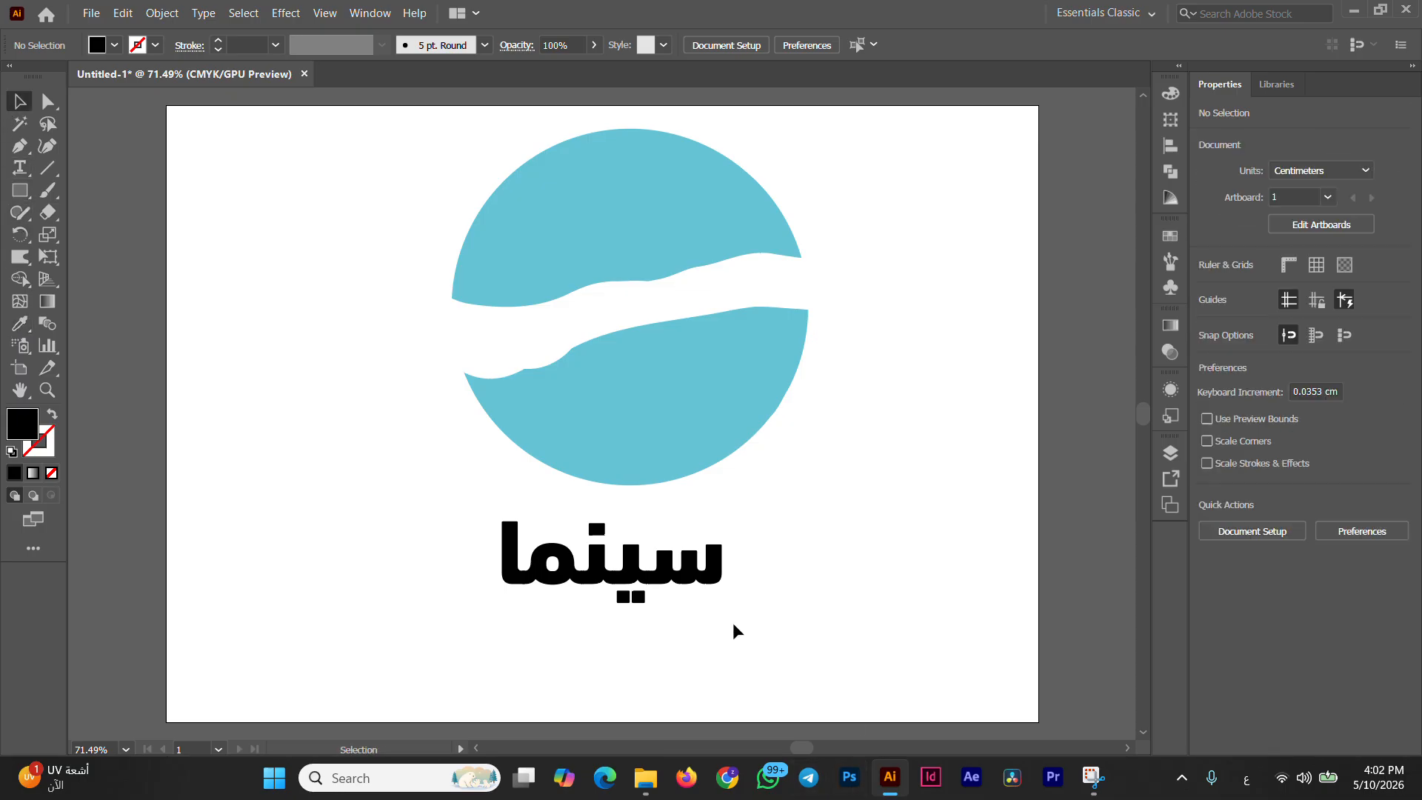
click(589, 560)
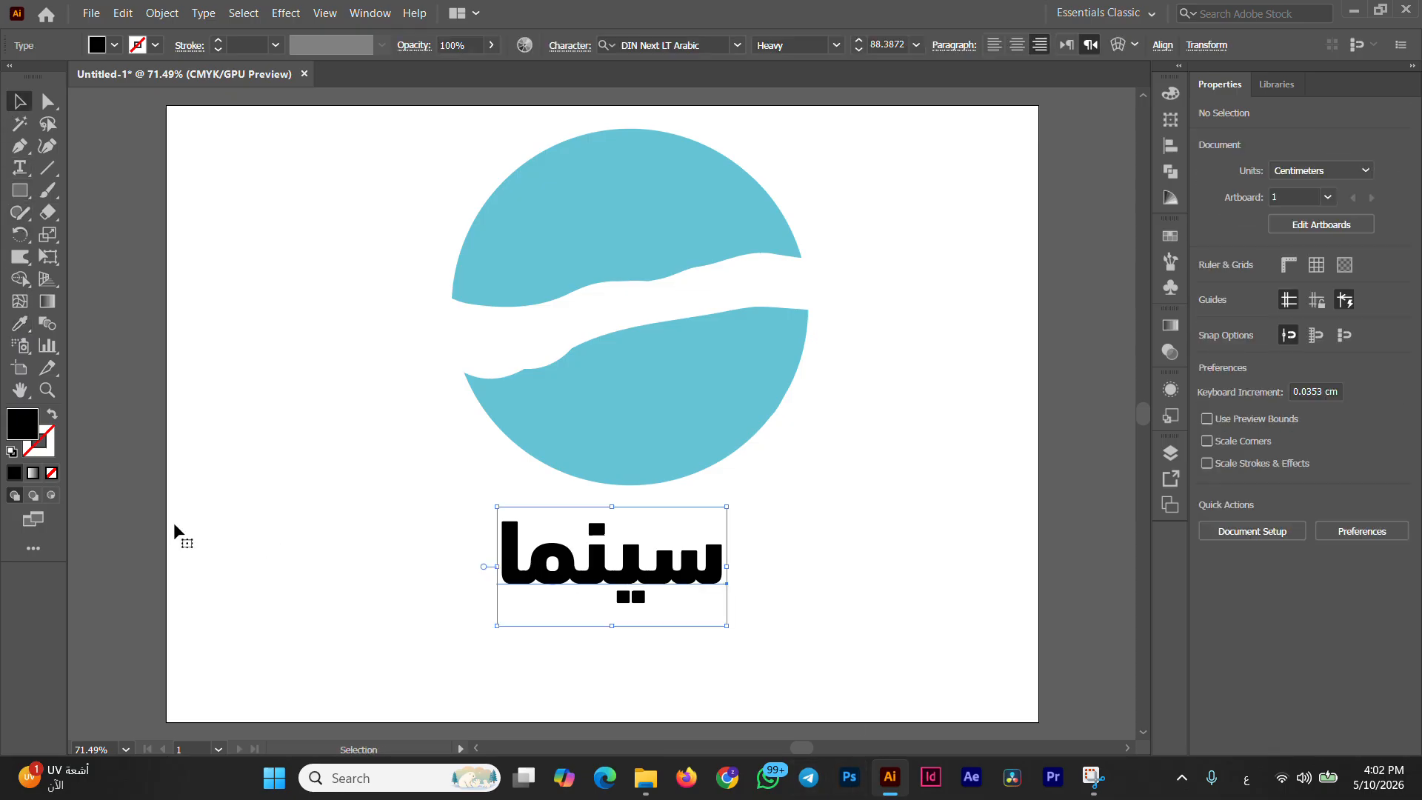
click(19, 326)
click(563, 249)
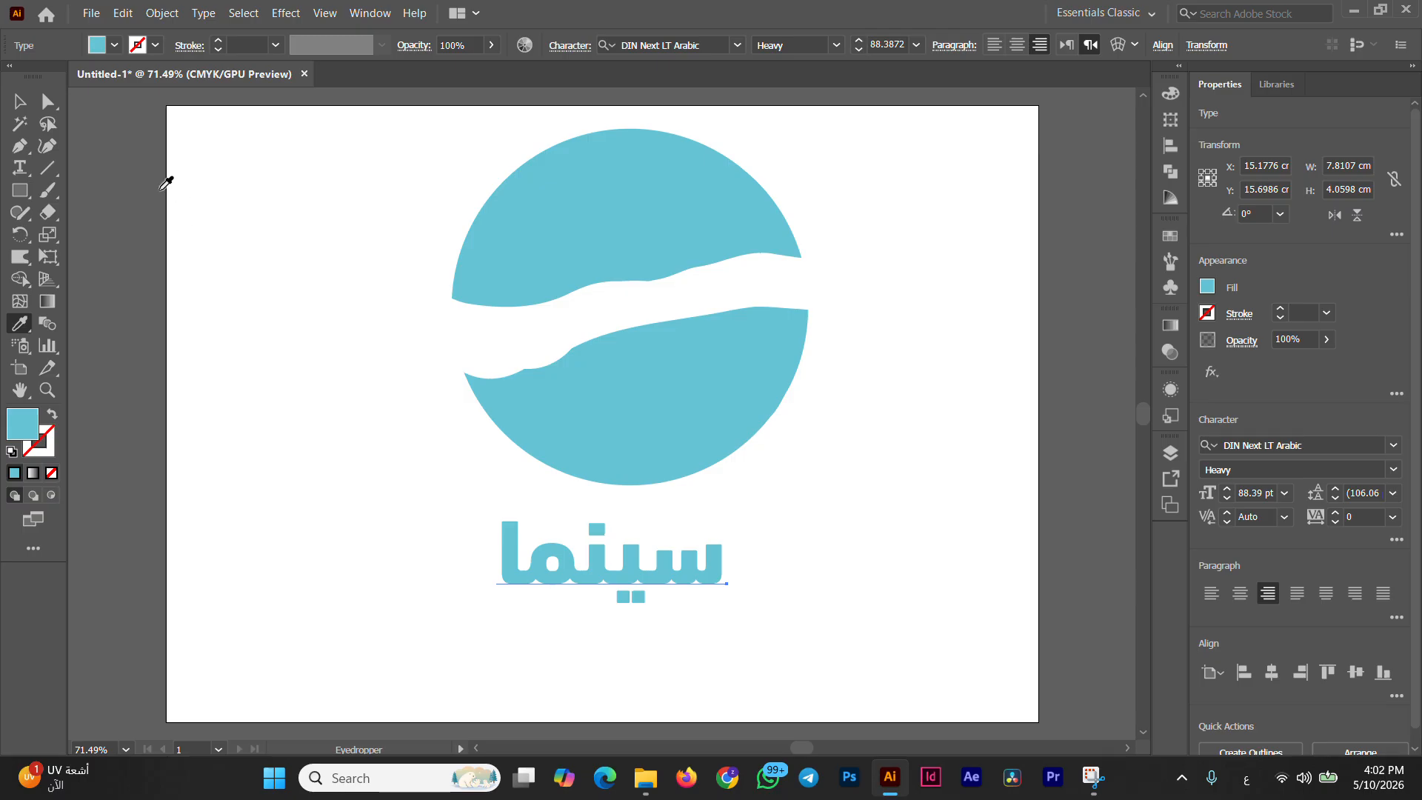
Step: Enlarge the turquoise lettering to about 143 pt, roughly the circle's width, and move it centrally beneath the circle
click(20, 102)
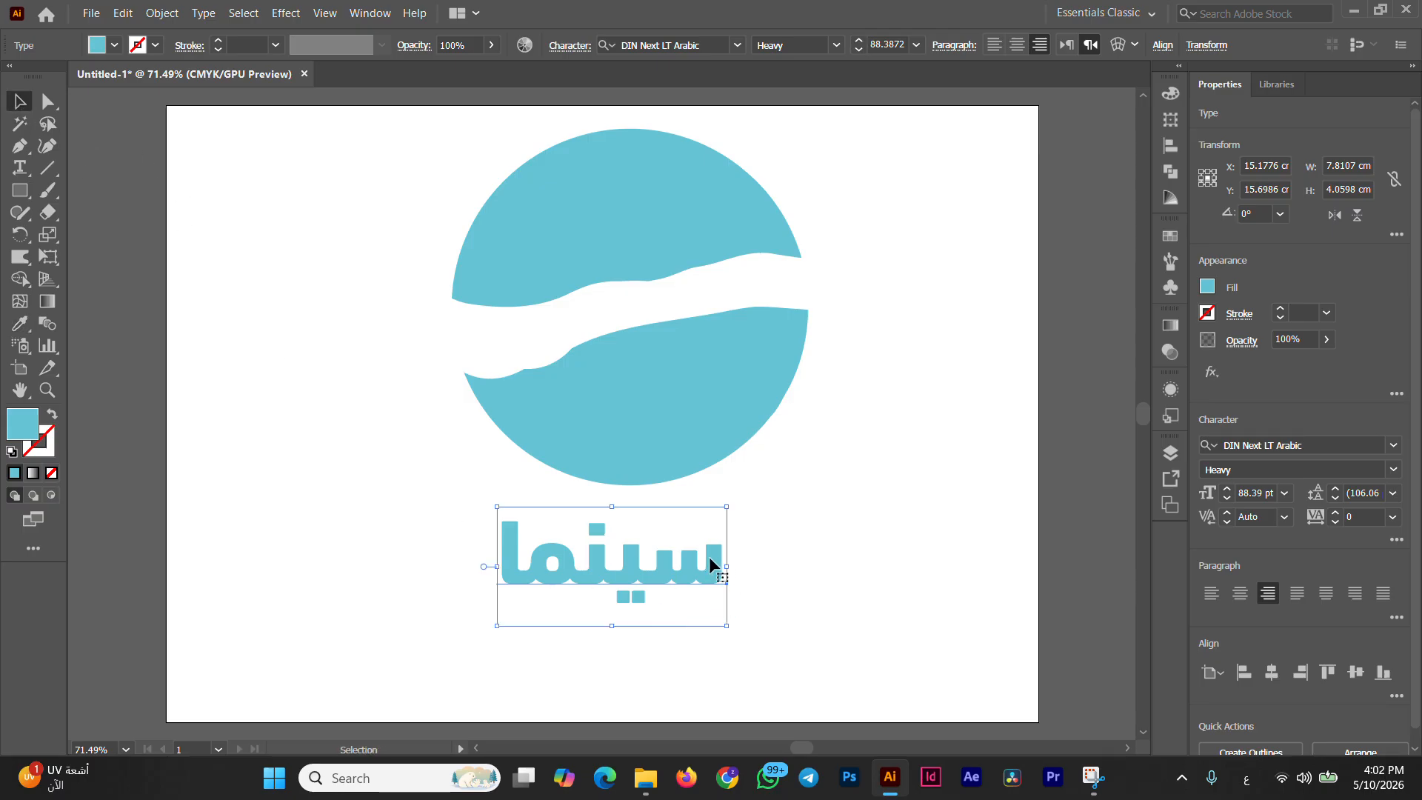
drag(726, 567, 869, 567)
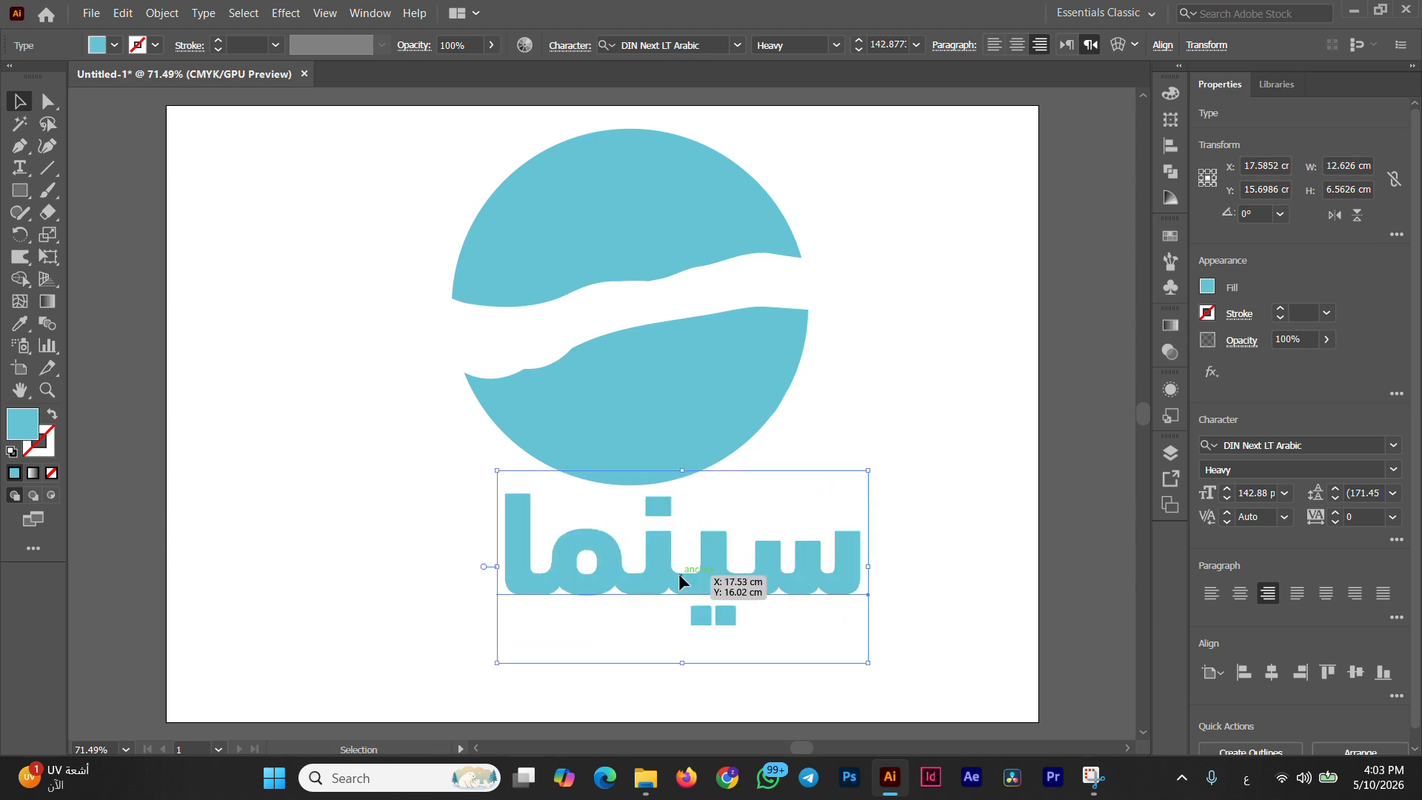
drag(679, 573, 634, 594)
click(329, 446)
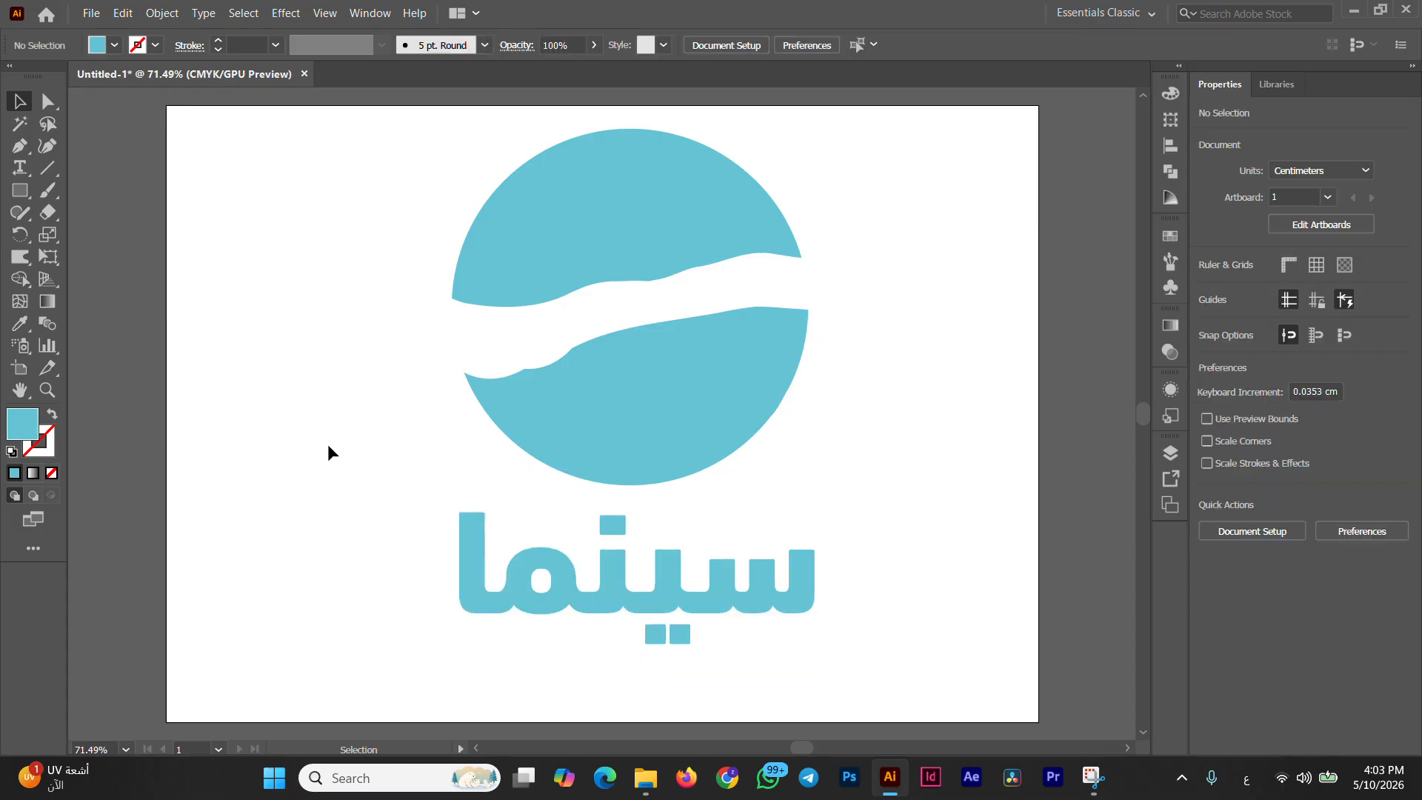